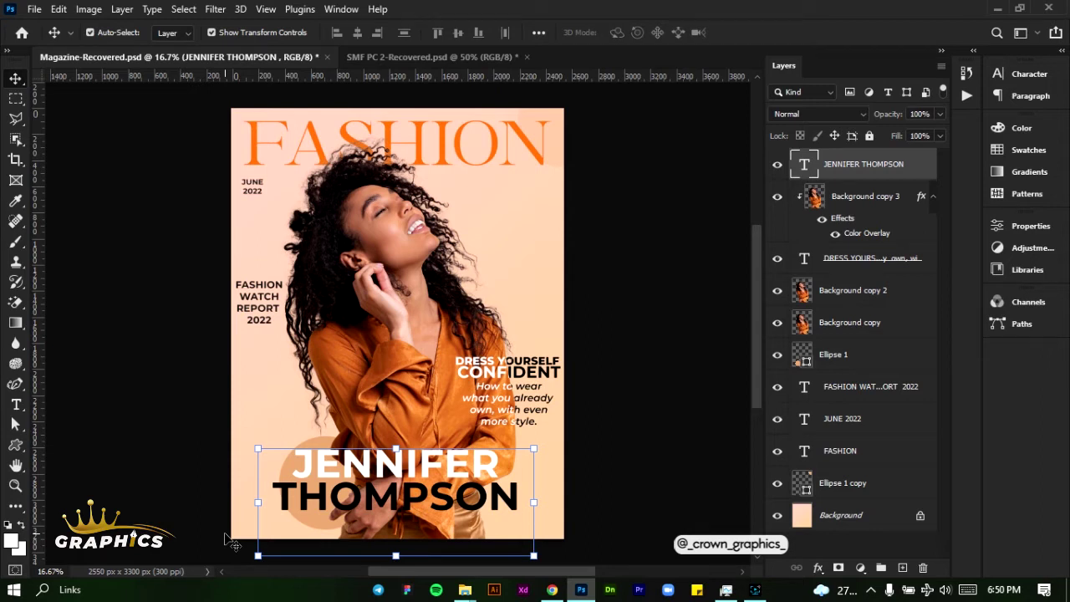
# Deselect the JENNIFER THOMPSON text layer by clicking the empty pasteboard.
pyautogui.click(163, 421)
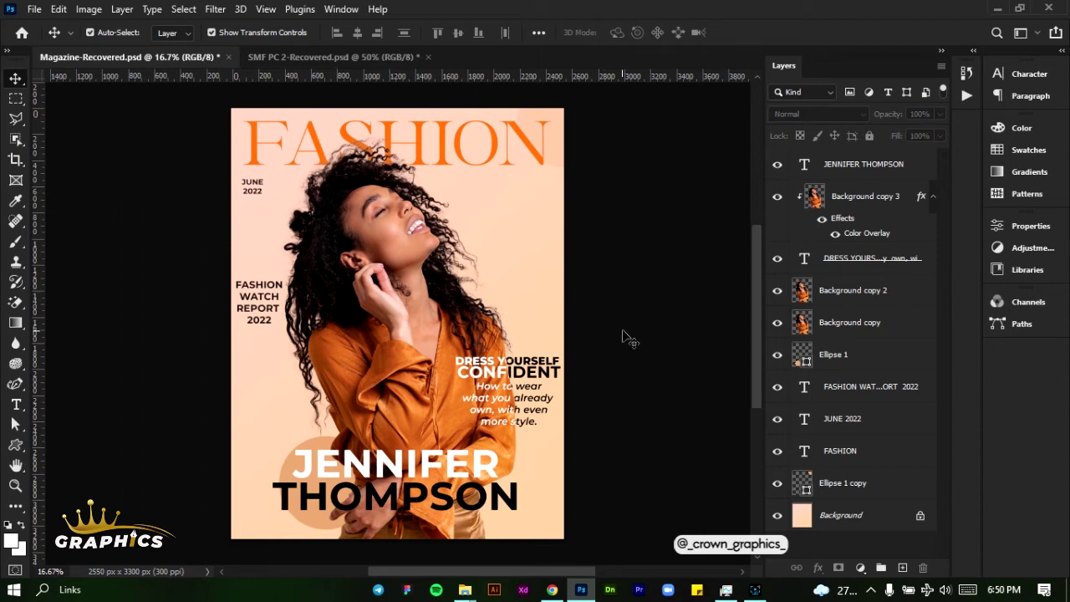
# Start a new document, trying 8.5 × 11 and switching the size units to inches.
pyautogui.click(34, 8)
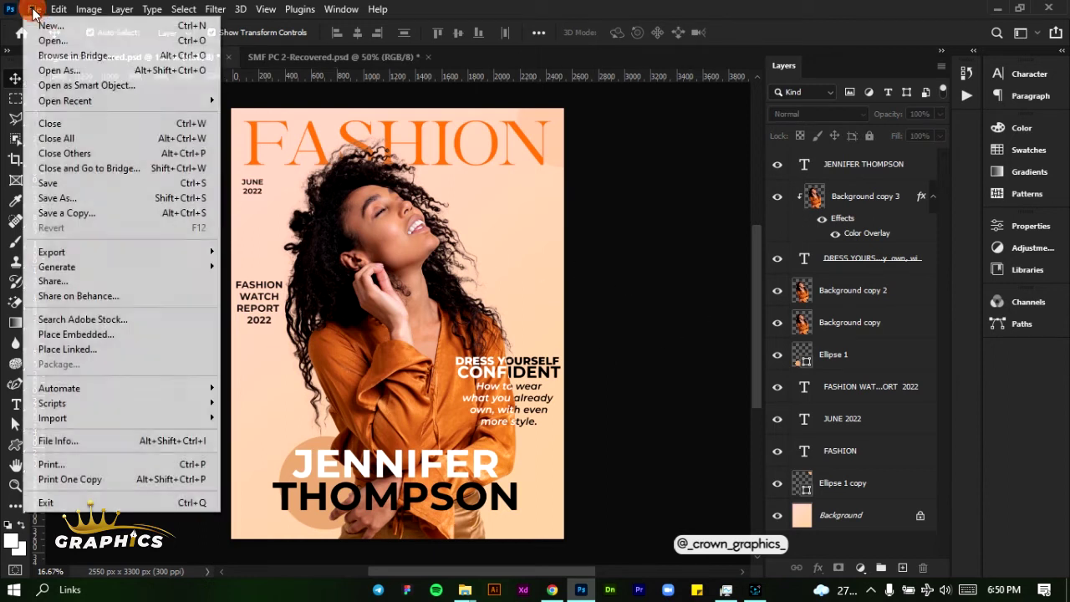
pyautogui.click(41, 24)
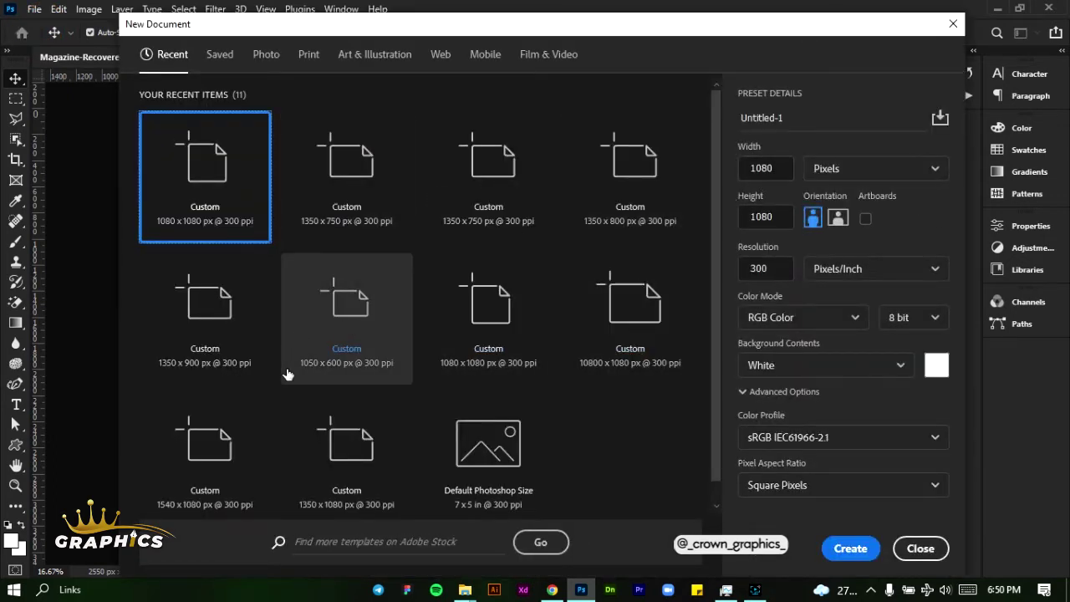
pyautogui.doubleClick(760, 168)
pyautogui.write('8')
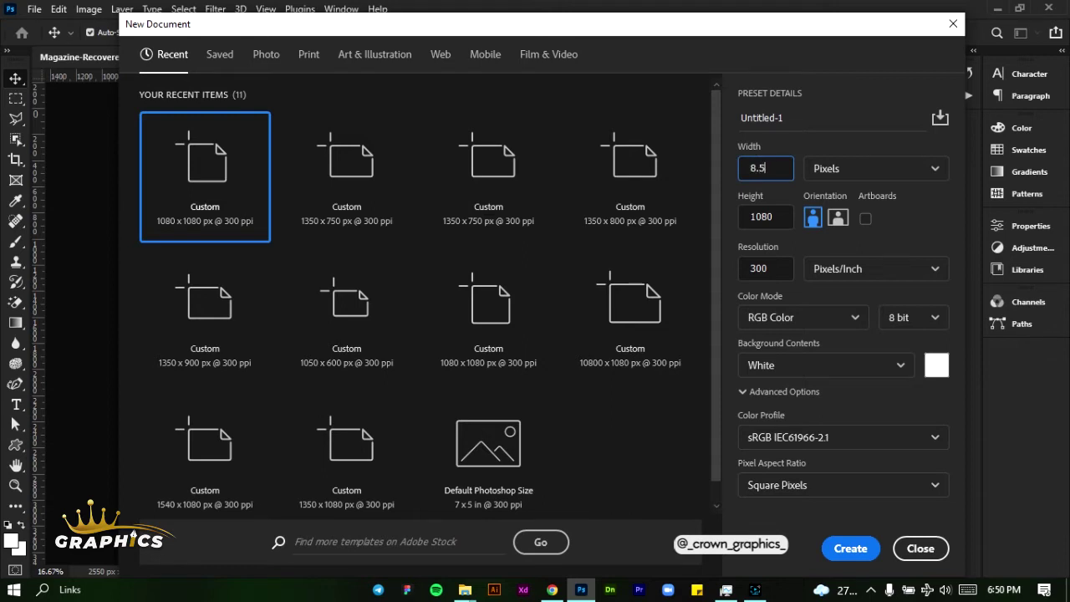
pyautogui.write('.5')
pyautogui.moveTo(790, 214); pyautogui.dragTo(734, 221)
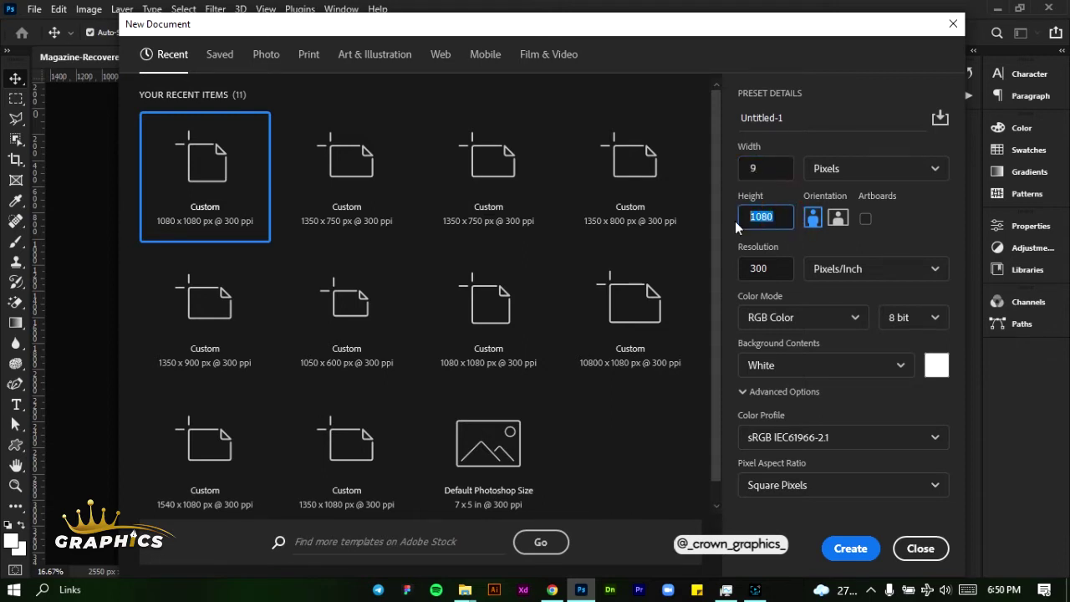
pyautogui.write('11')
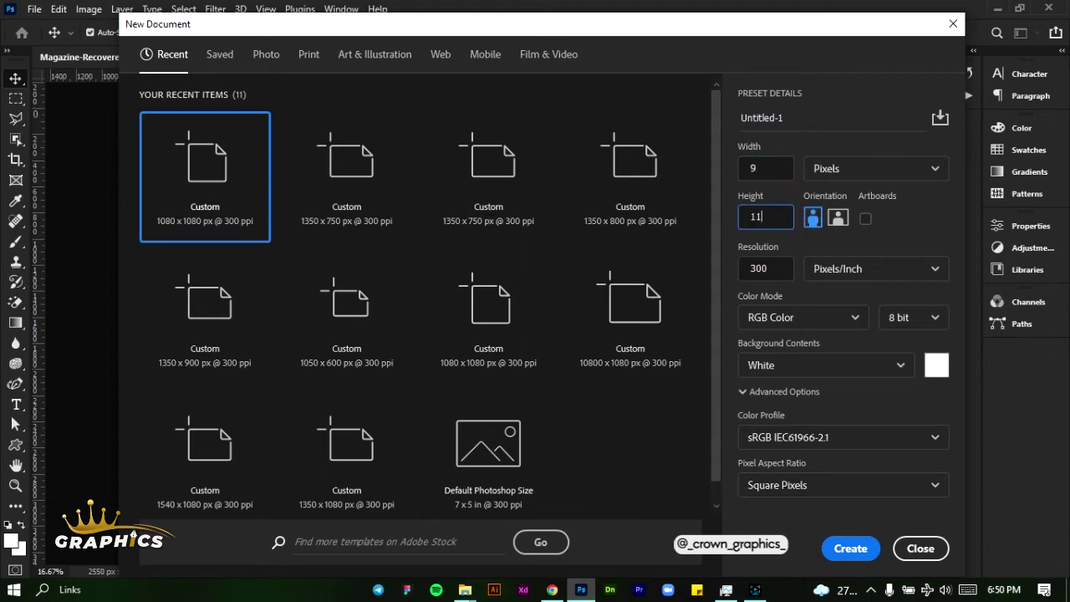
pyautogui.click(836, 168)
pyautogui.click(834, 223)
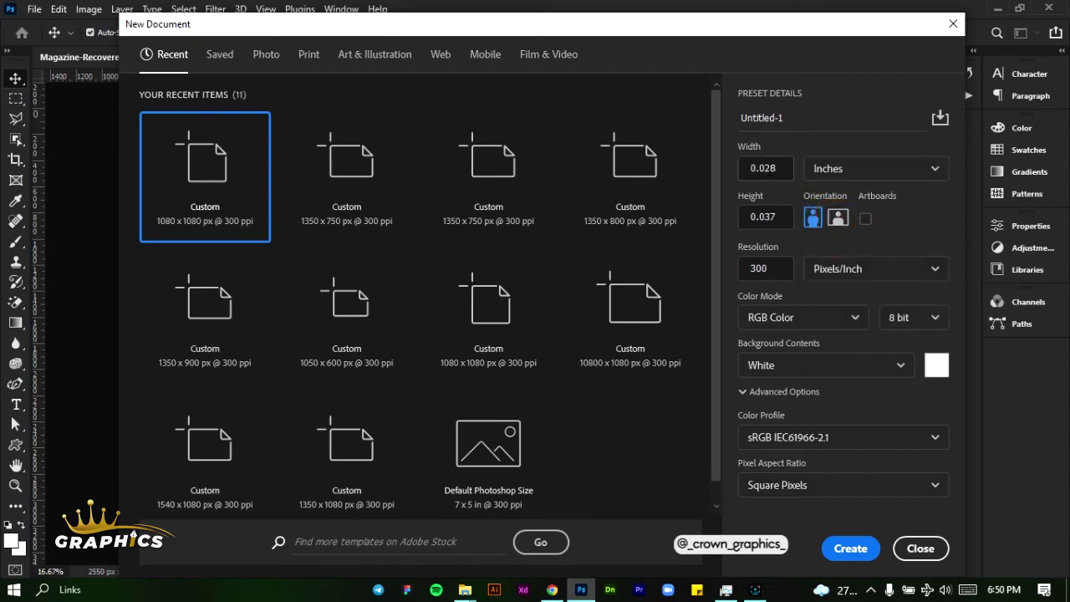
# Set width 8.5 in, height 11 in, portrait orientation, and create the 300 ppi document.
pyautogui.doubleClick(778, 167)
pyautogui.write('8.5')
pyautogui.doubleClick(778, 215)
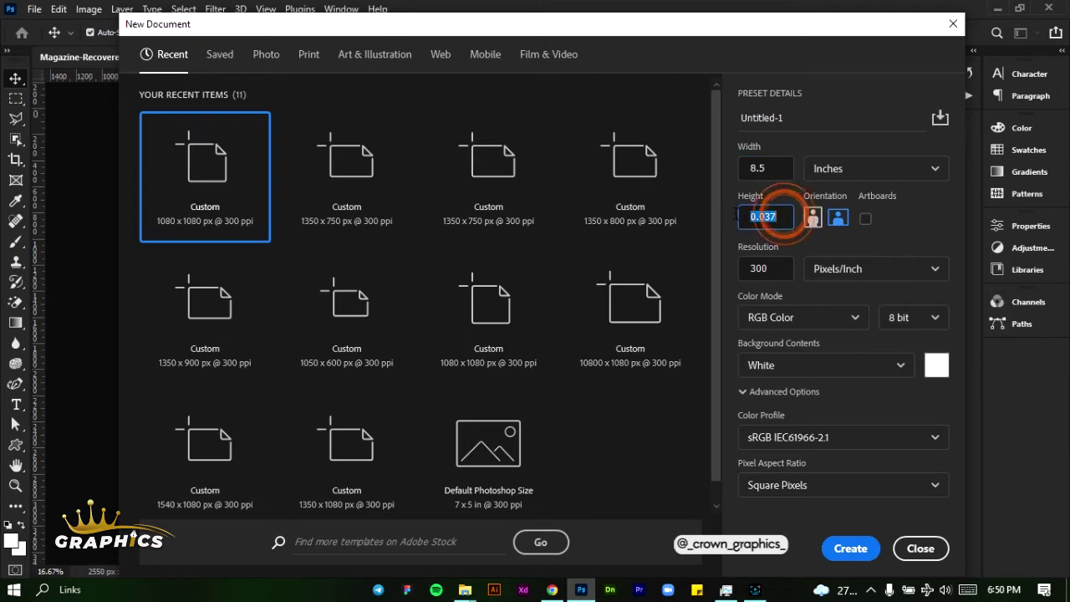
pyautogui.write('11')
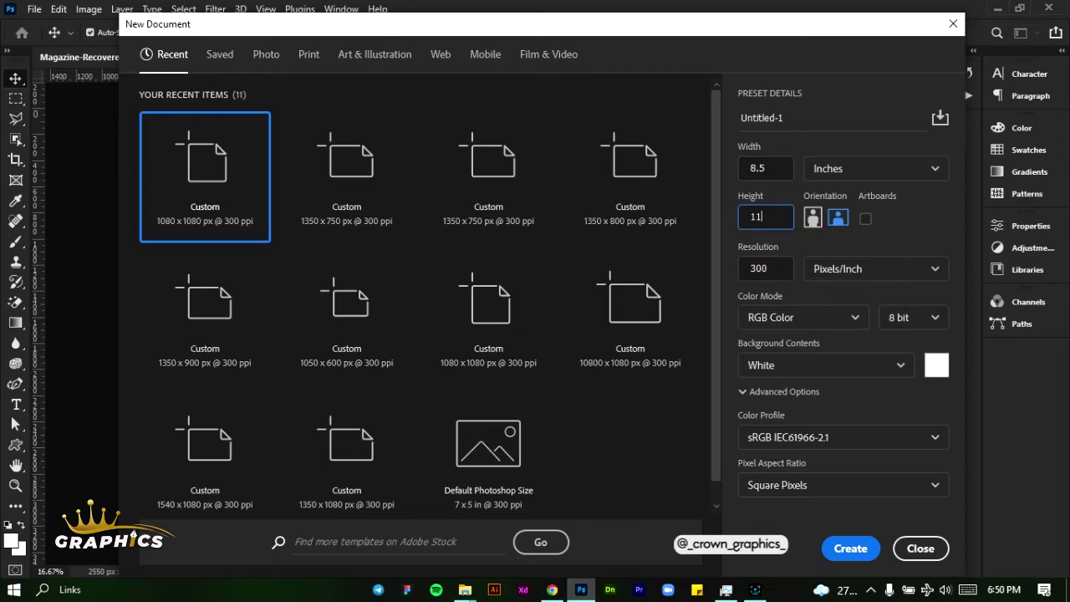
pyautogui.click(812, 217)
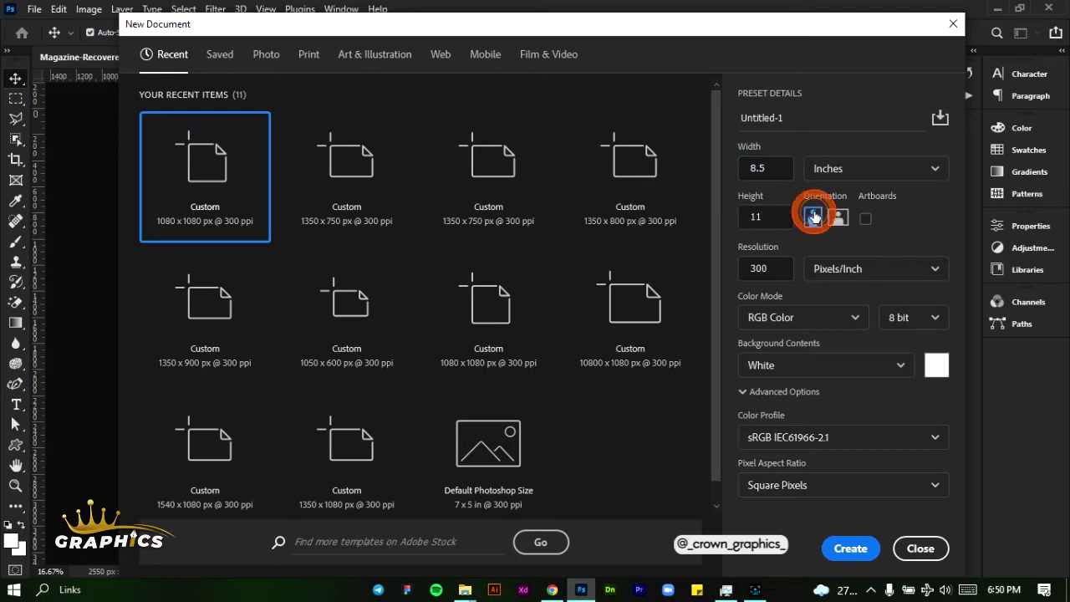
pyautogui.click(851, 554)
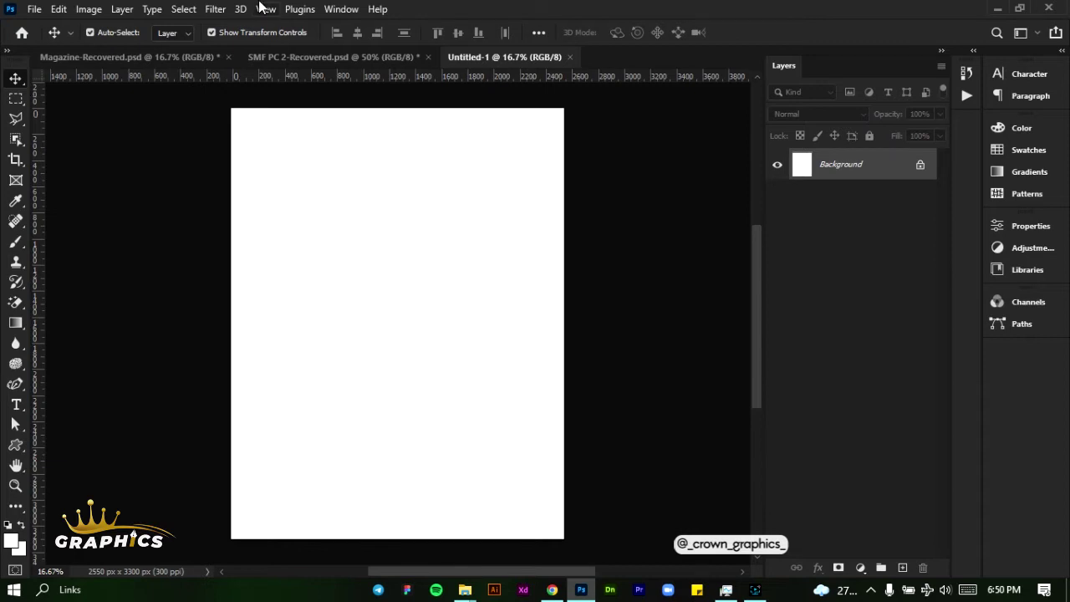
# Open New Guide Layout and set the top margin to 70 px.
pyautogui.click(264, 8)
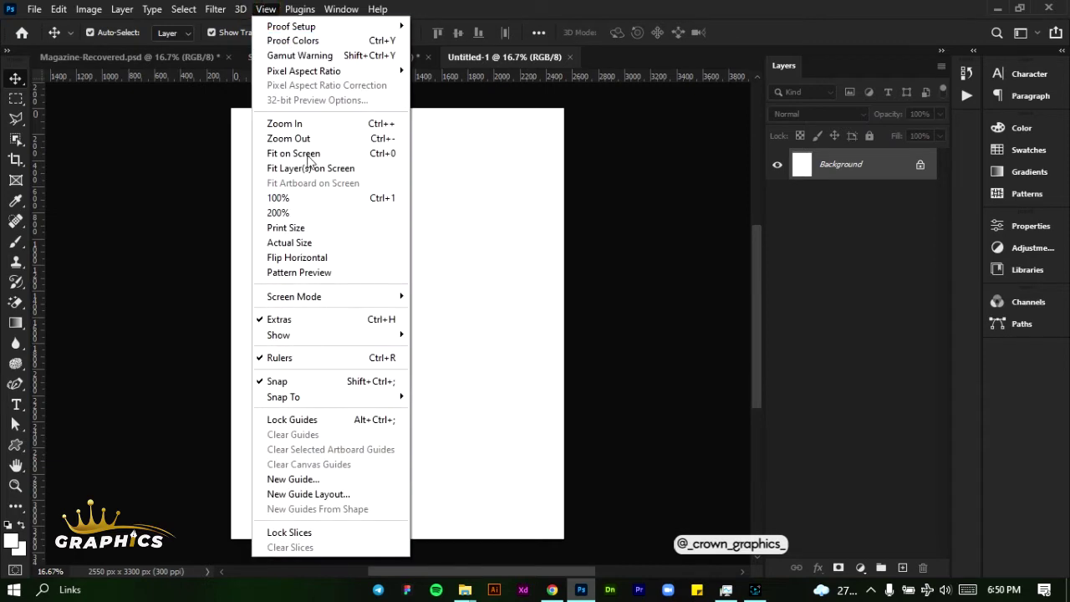
pyautogui.click(308, 495)
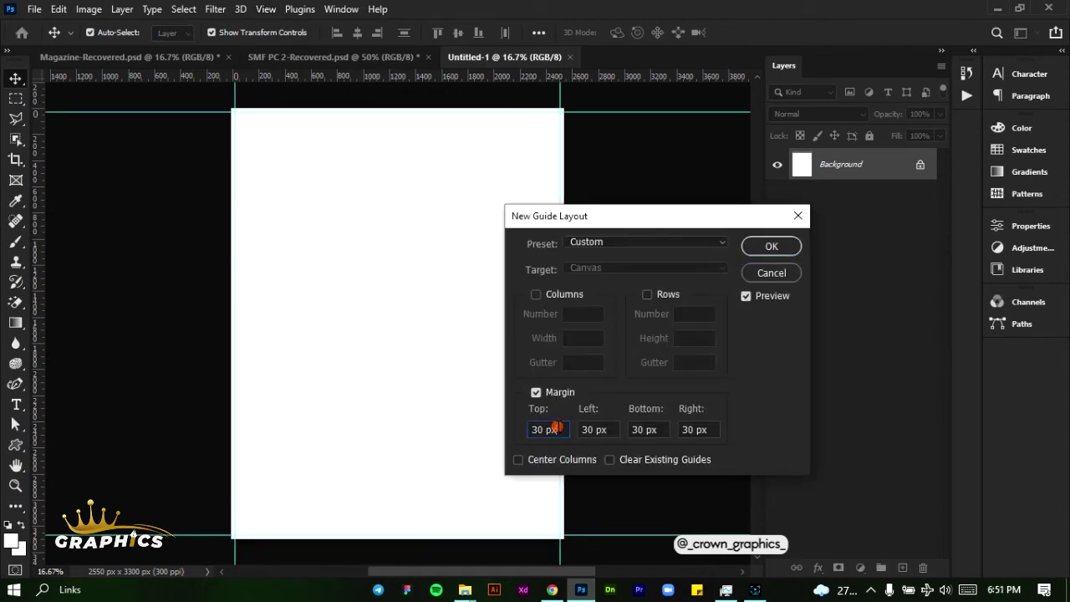
pyautogui.moveTo(559, 425); pyautogui.dragTo(470, 416)
pyautogui.write('100')
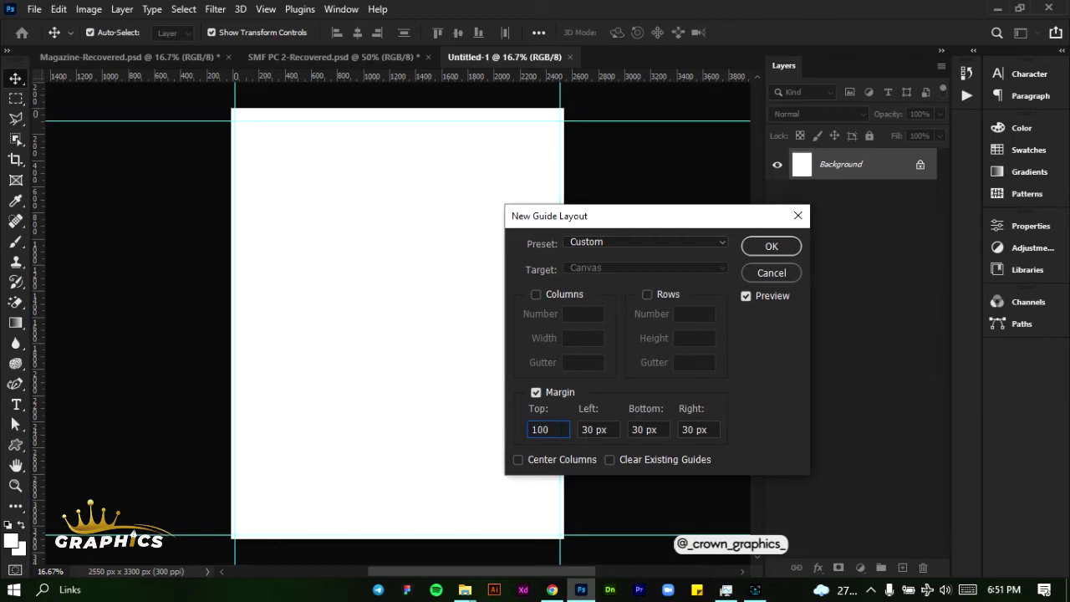
pyautogui.moveTo(560, 429); pyautogui.dragTo(470, 410)
pyautogui.write('70')
pyautogui.hotkey('ctrl', 'a')
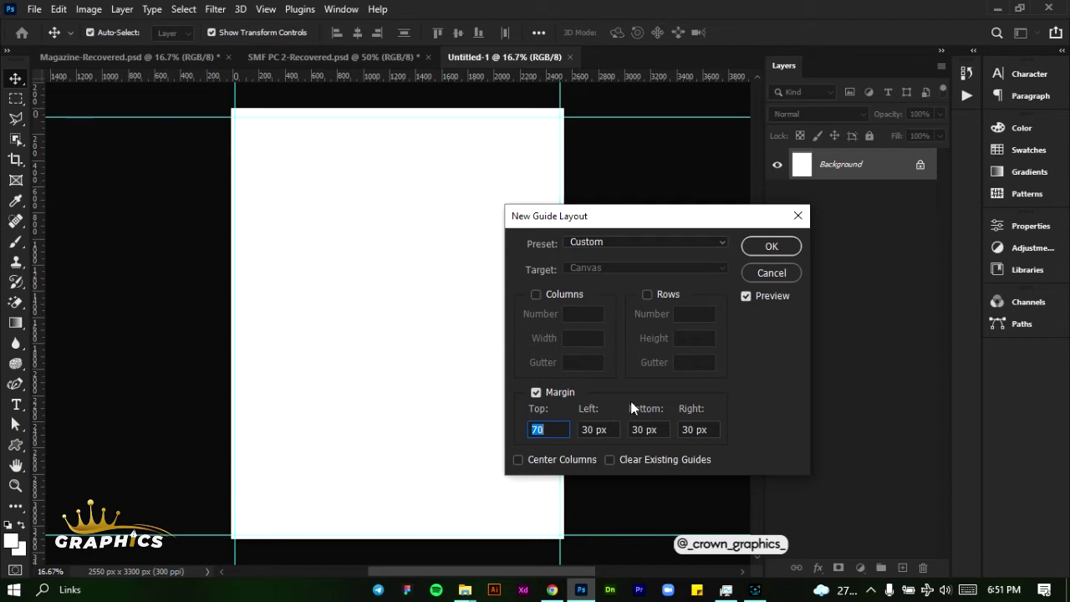
# Set left, bottom and right margins to 70 px and apply the guides.
pyautogui.click(608, 428)
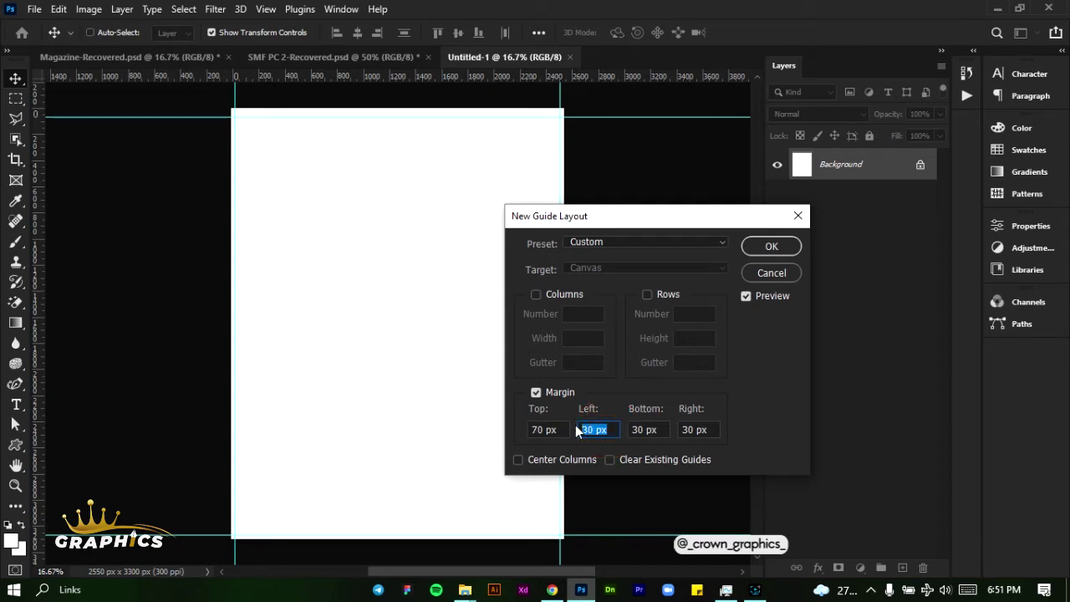
pyautogui.write('70')
pyautogui.press('Tab')
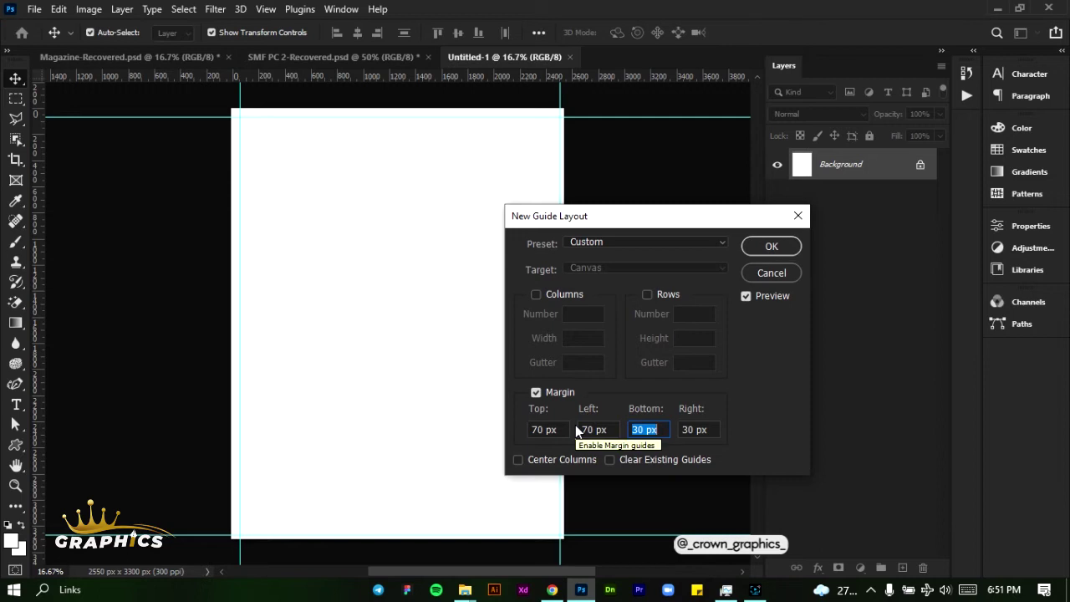
pyautogui.write('70')
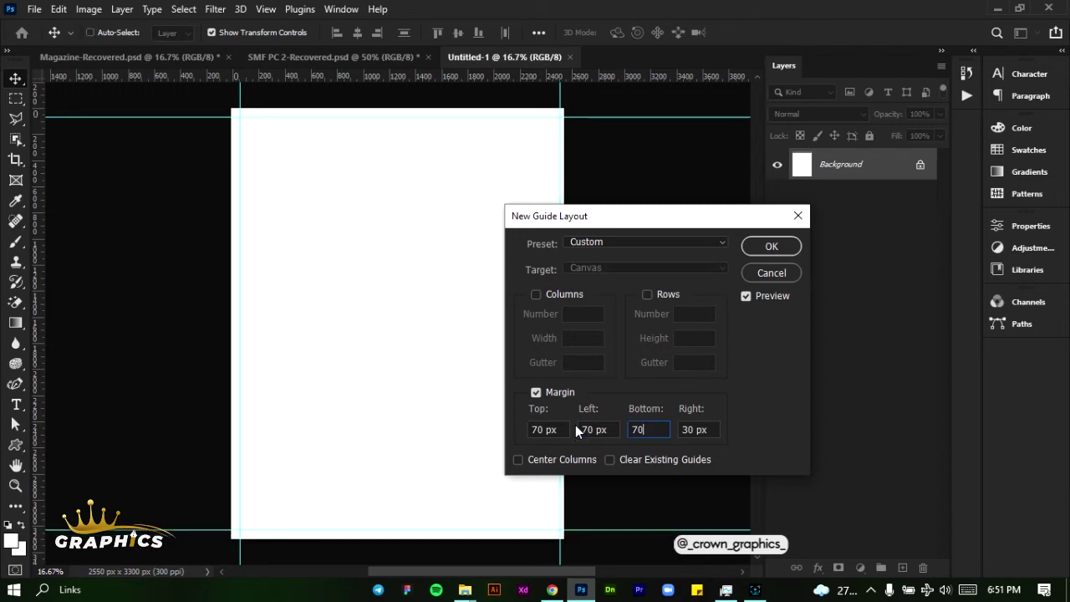
pyautogui.press('Tab')
pyautogui.write('70')
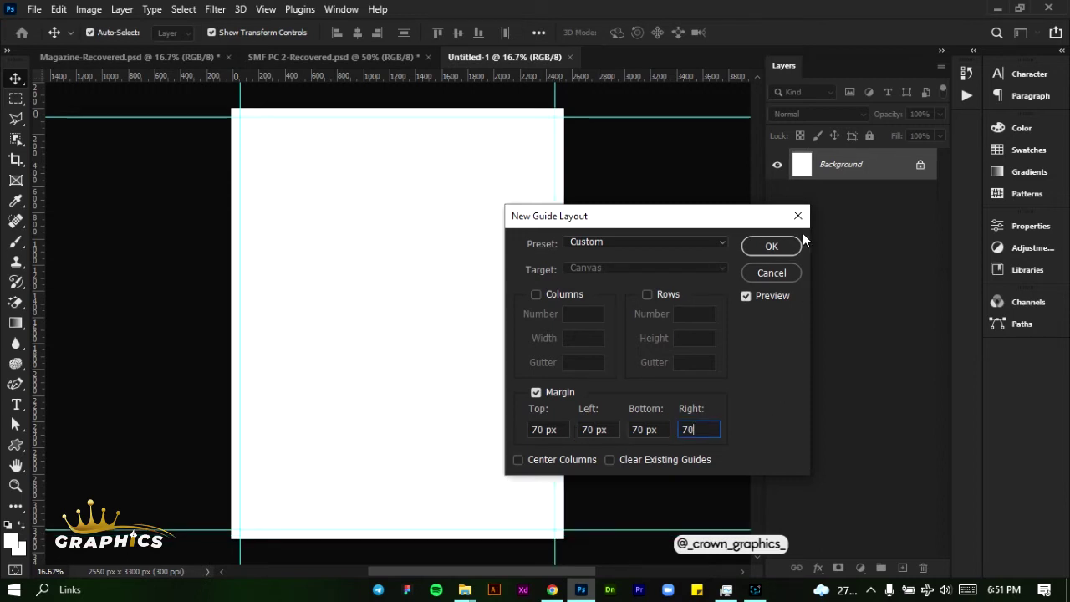
pyautogui.click(772, 244)
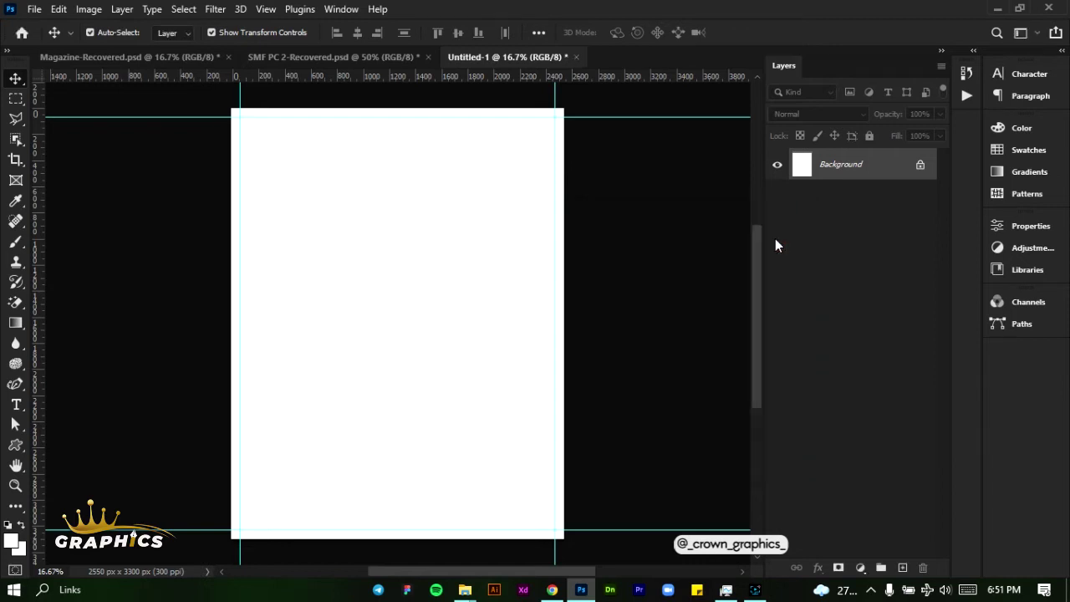
# Lock the guides and bring the magazine folder window forward.
pyautogui.click(278, 13)
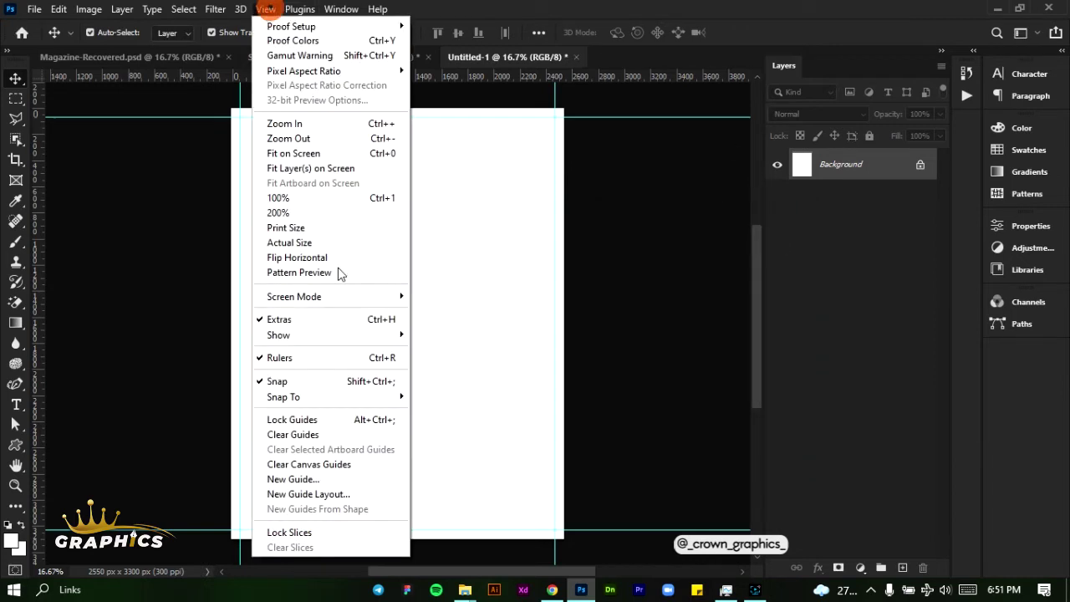
pyautogui.click(339, 419)
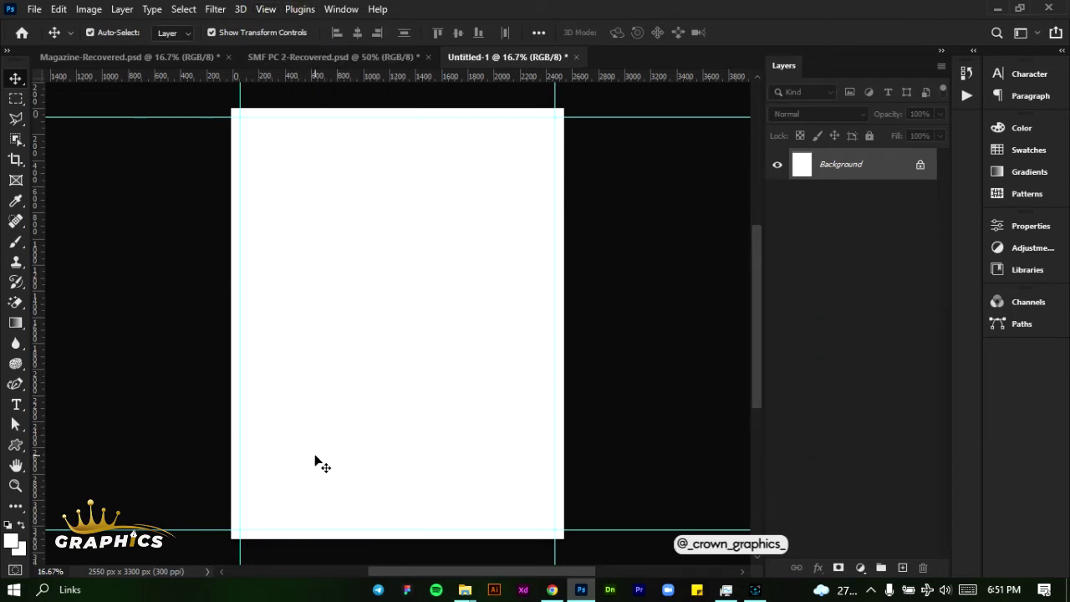
pyautogui.moveTo(466, 592)
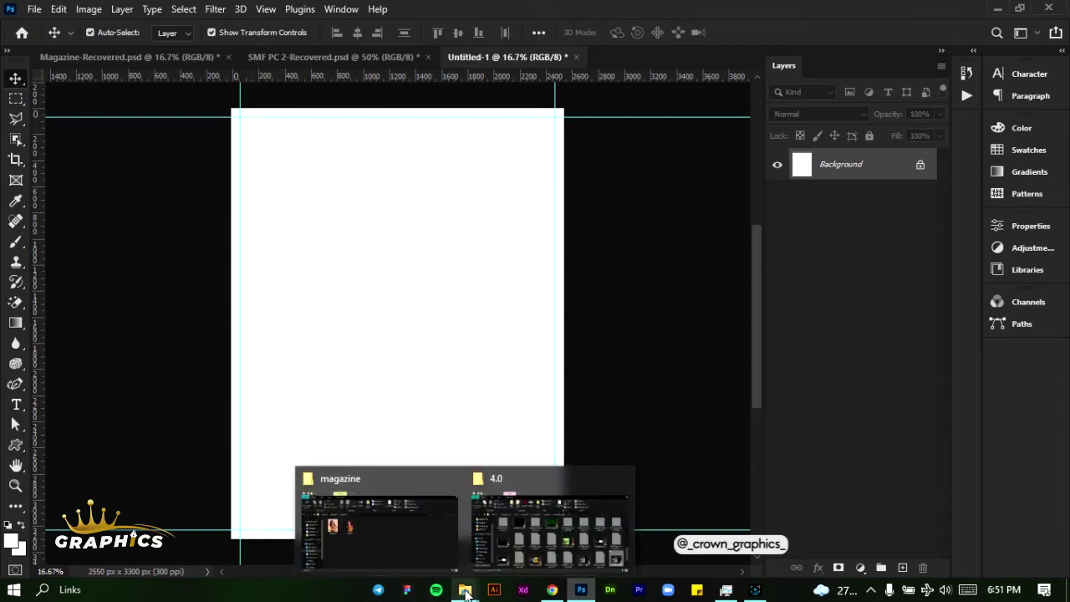
pyautogui.click(445, 548)
# Place the model image on the page, lock its layer, and select Background.
pyautogui.click(350, 251)
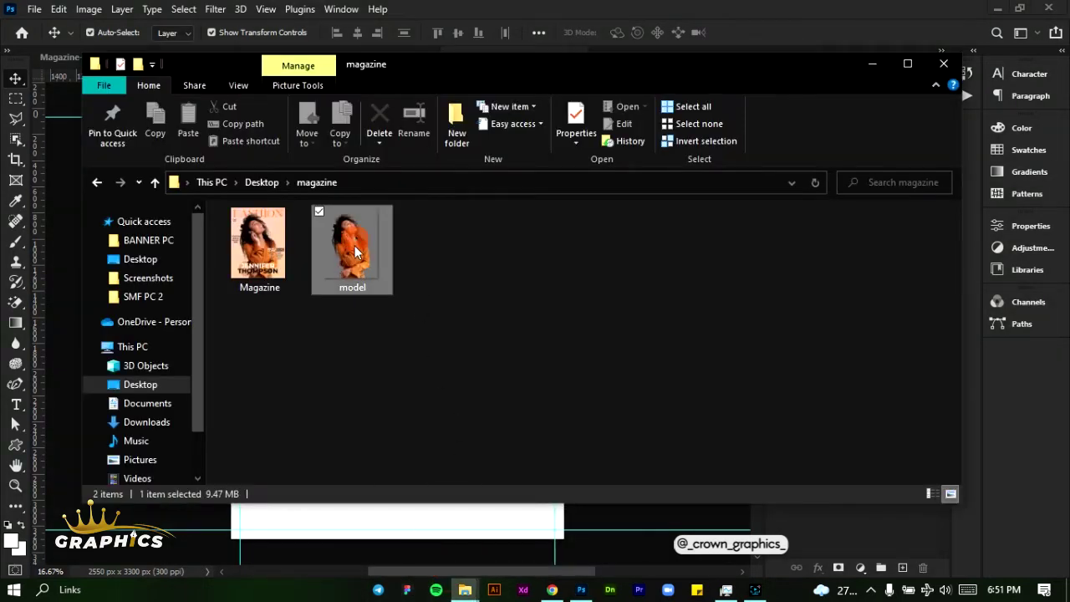
pyautogui.moveTo(349, 250); pyautogui.dragTo(382, 402)
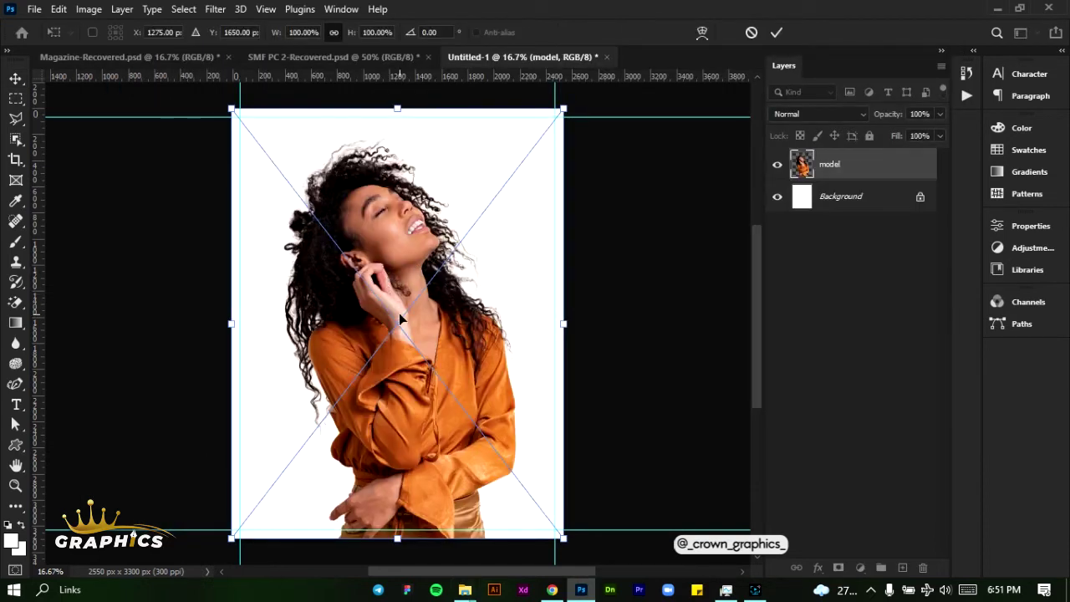
pyautogui.click(776, 32)
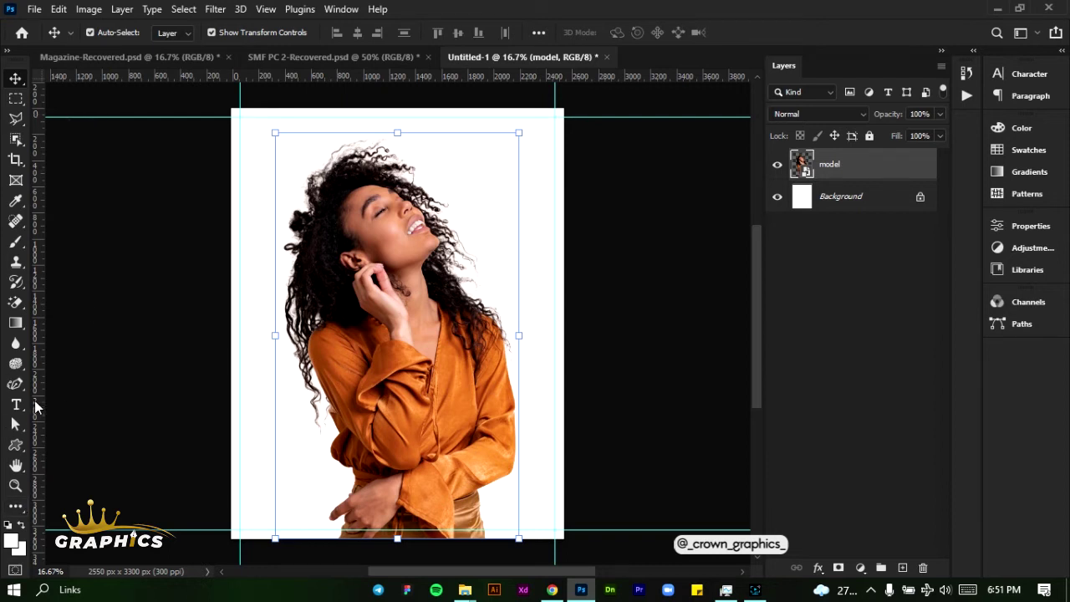
pyautogui.click(868, 136)
pyautogui.click(877, 204)
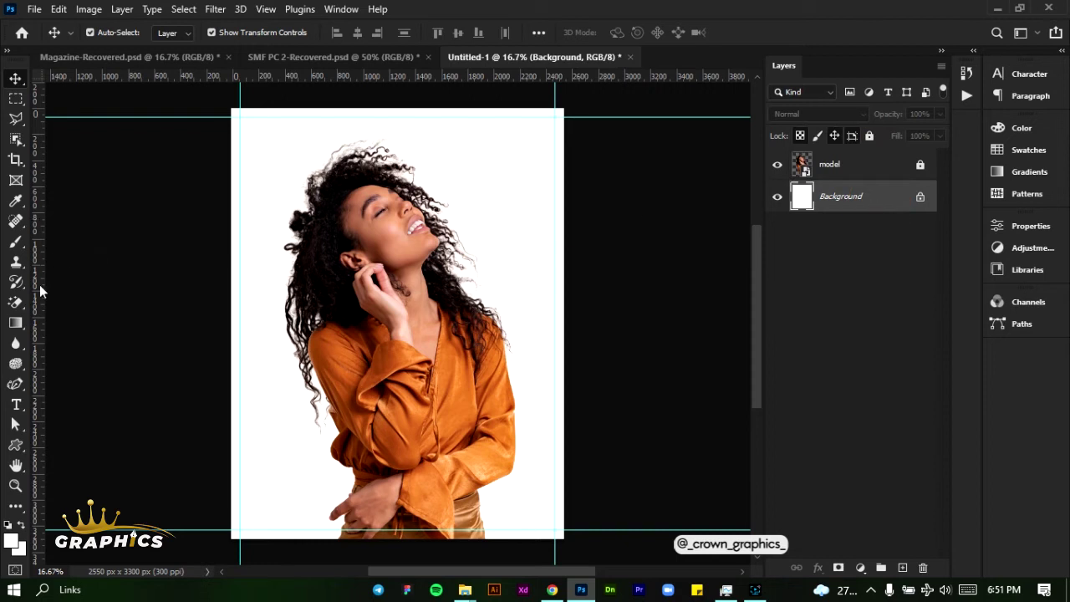
pyautogui.click(14, 325)
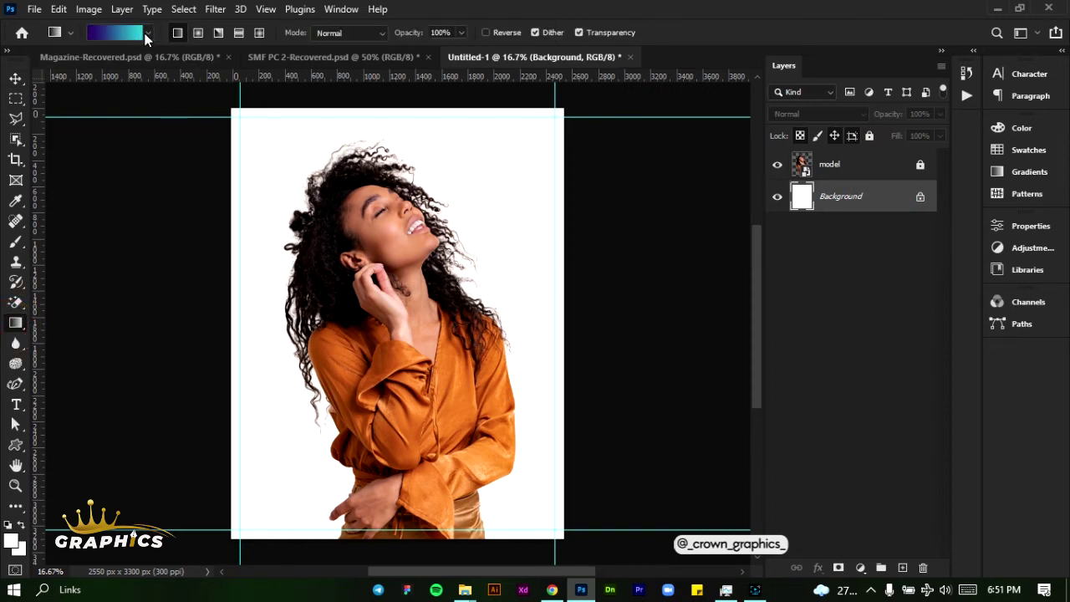
pyautogui.click(147, 35)
pyautogui.click(33, 129)
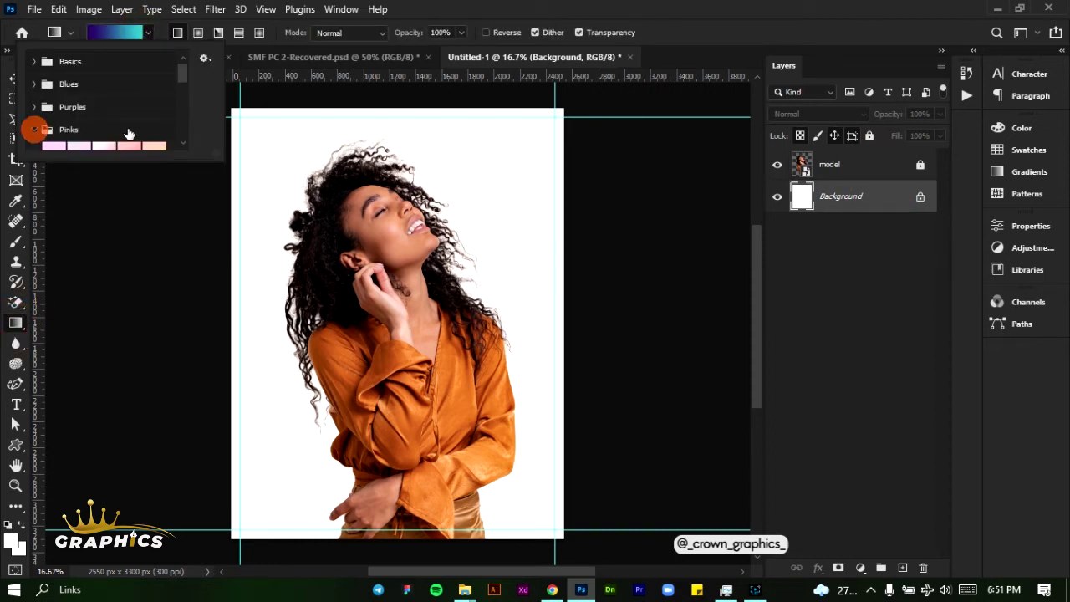
pyautogui.scroll(-4, 128, 134)
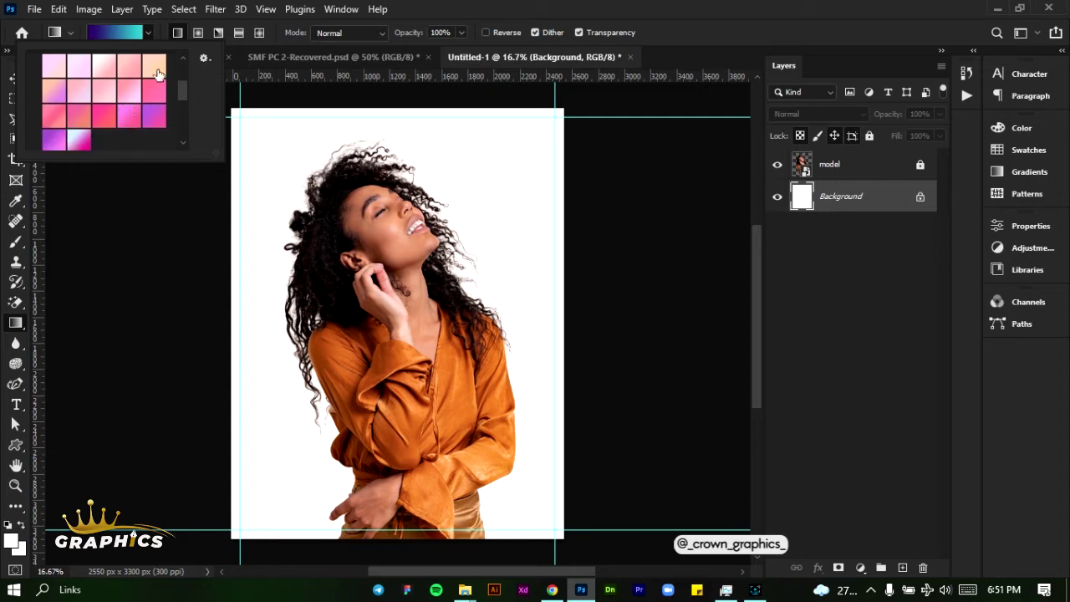
pyautogui.click(156, 69)
pyautogui.moveTo(240, 117); pyautogui.dragTo(550, 525)
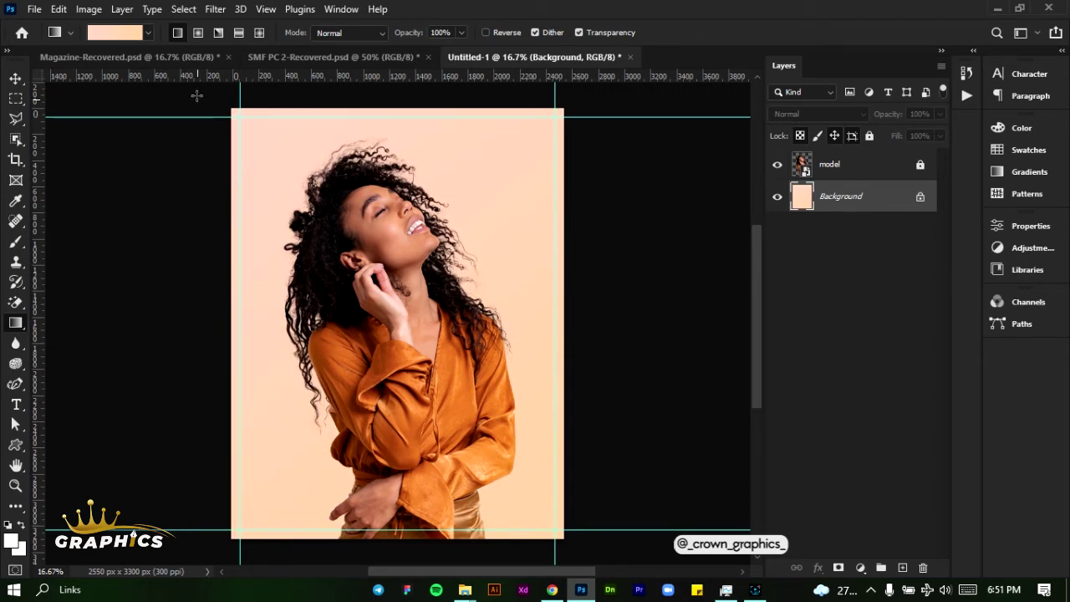
pyautogui.click(148, 30)
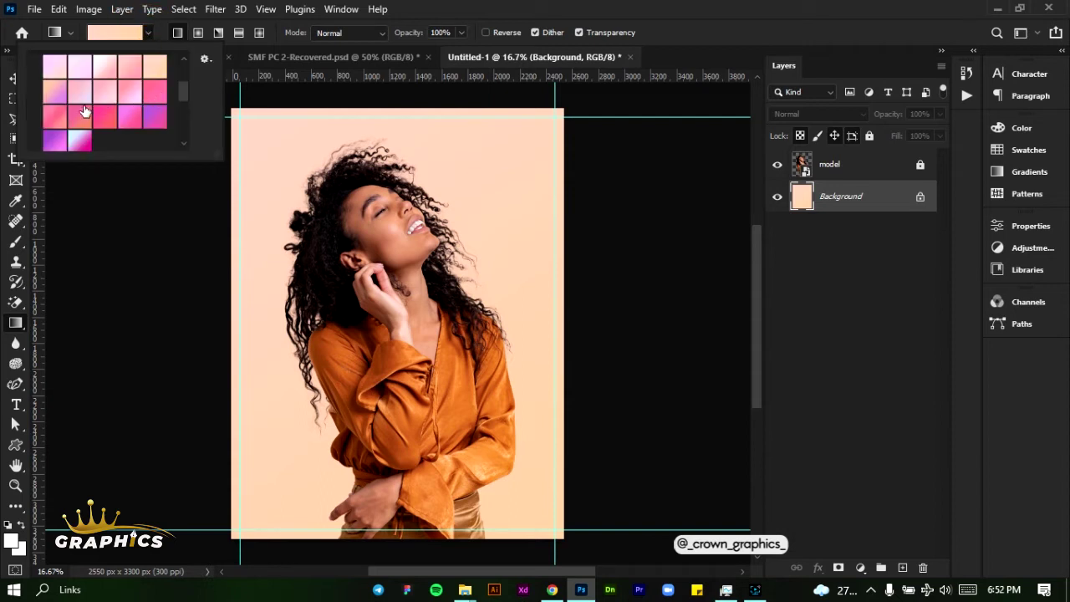
pyautogui.click(124, 73)
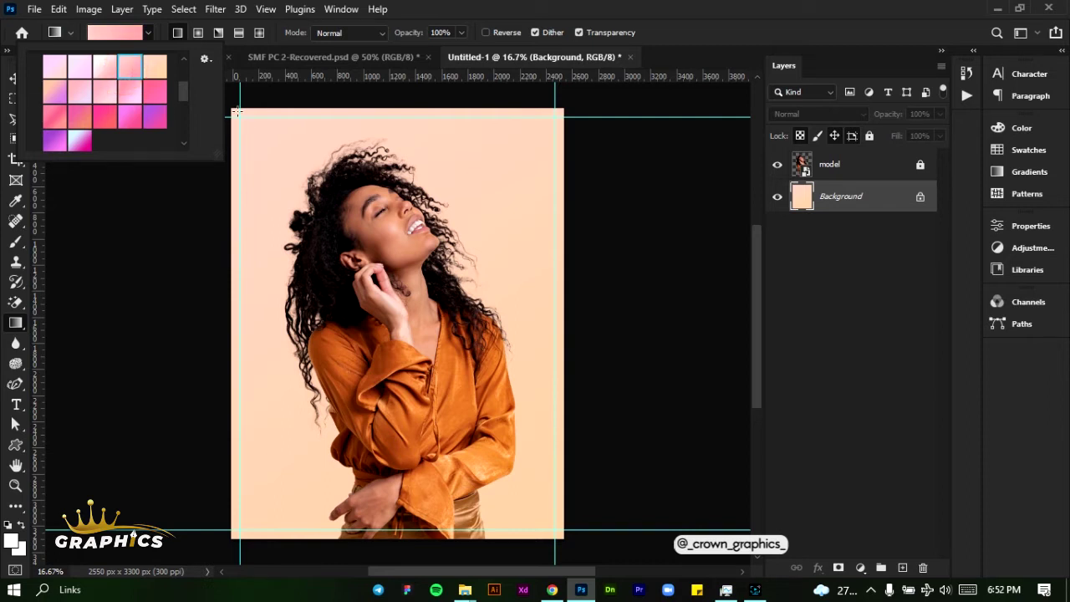
pyautogui.moveTo(239, 114); pyautogui.dragTo(556, 529)
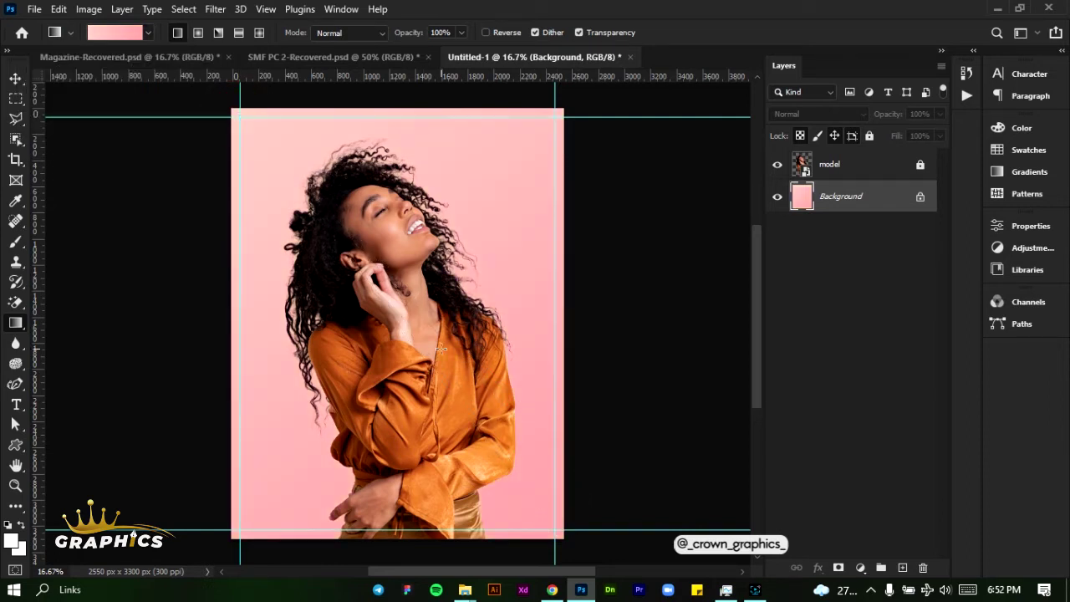
pyautogui.hotkey('ctrl', 'z')
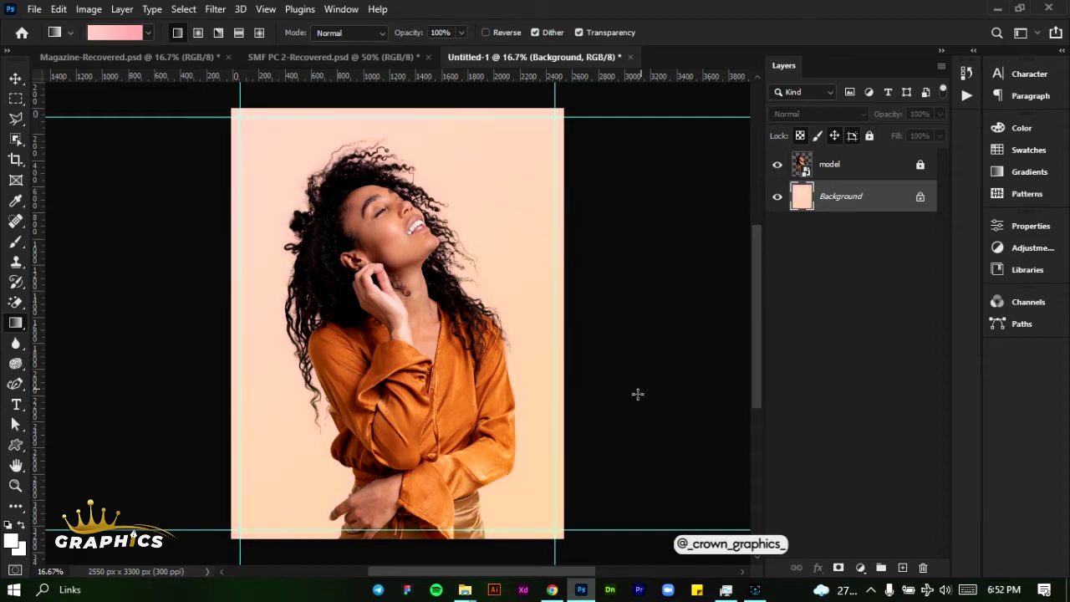
pyautogui.click(15, 79)
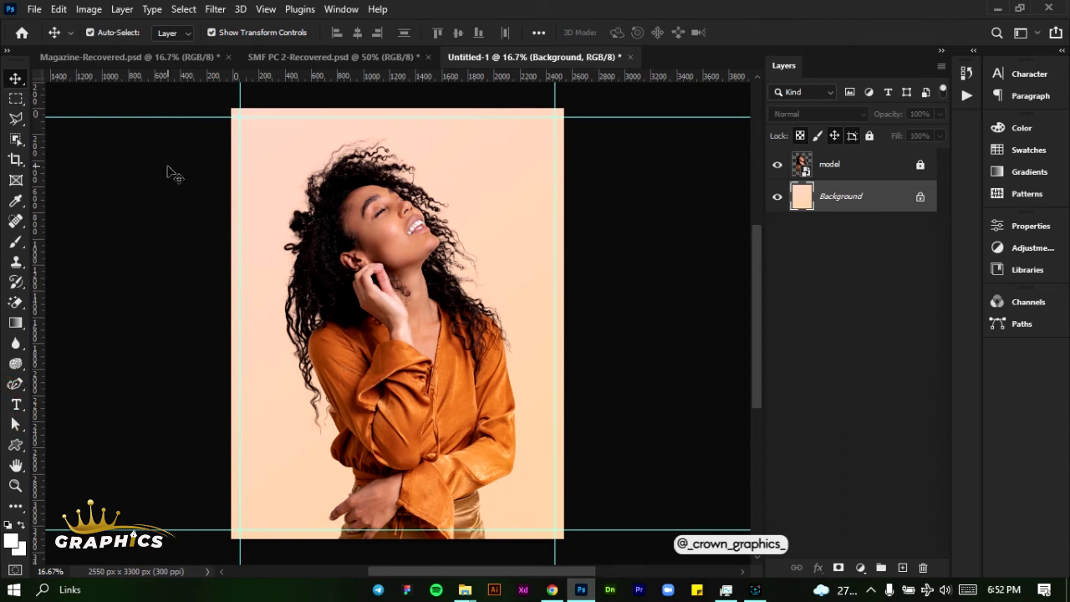
# Choose the Type tool with the Awaken Regular font.
pyautogui.click(15, 404)
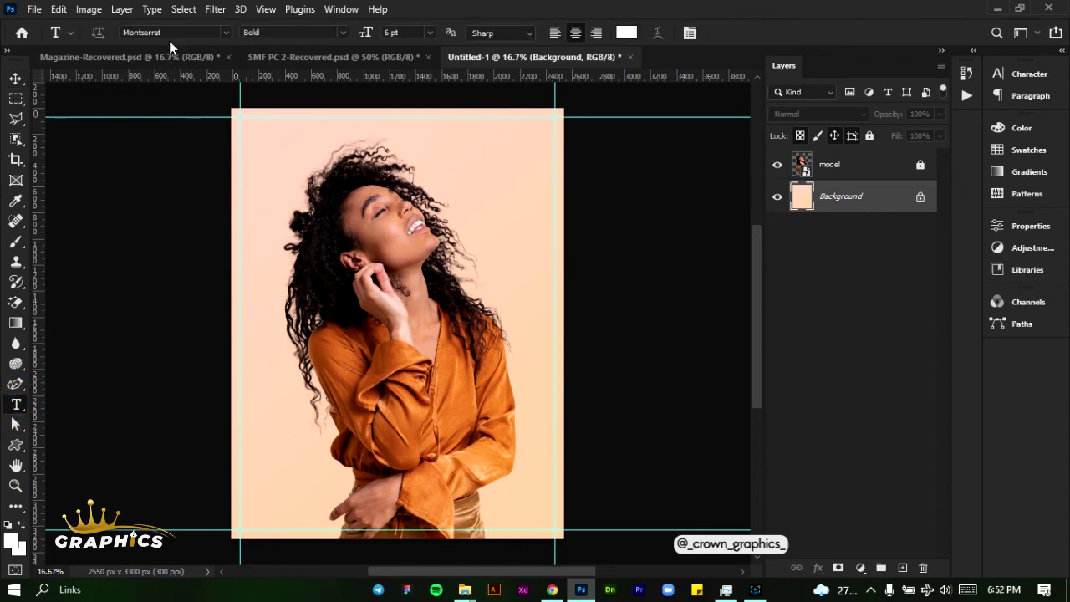
pyautogui.click(171, 32)
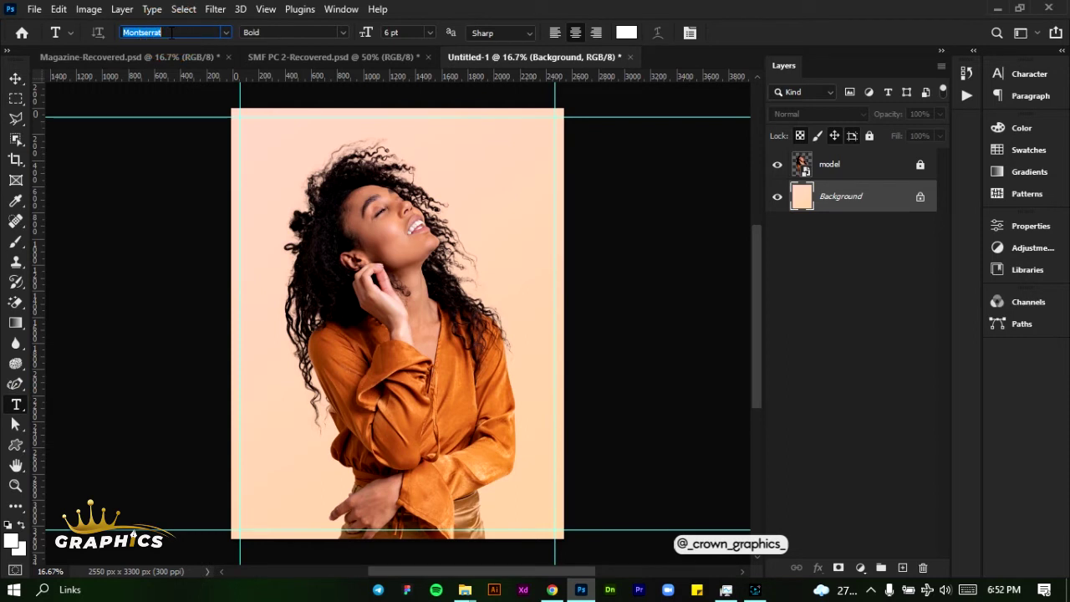
pyautogui.write('awake')
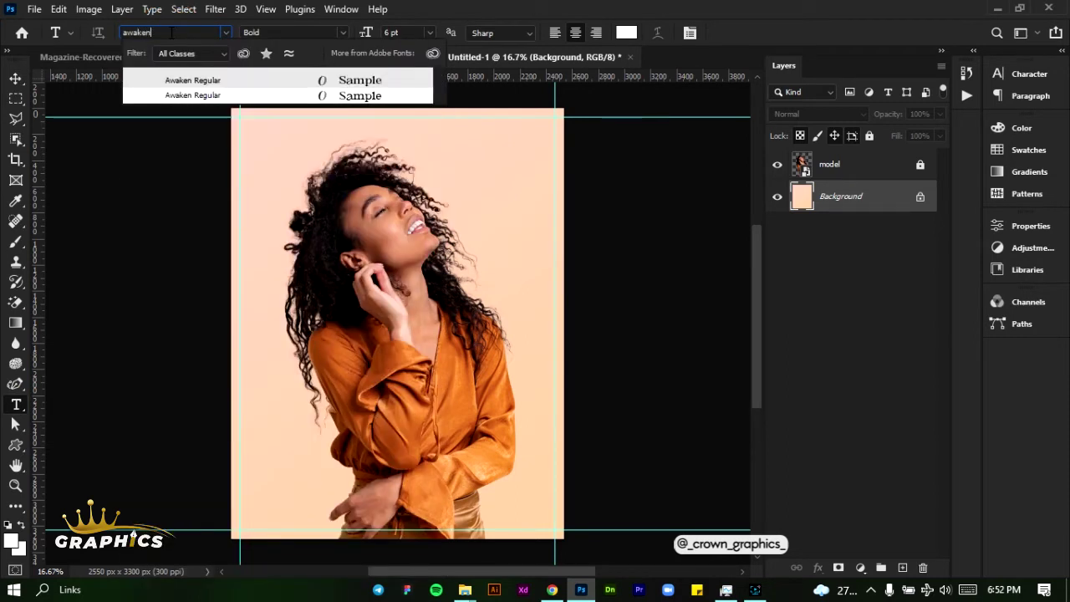
pyautogui.write('n')
pyautogui.press('Return')
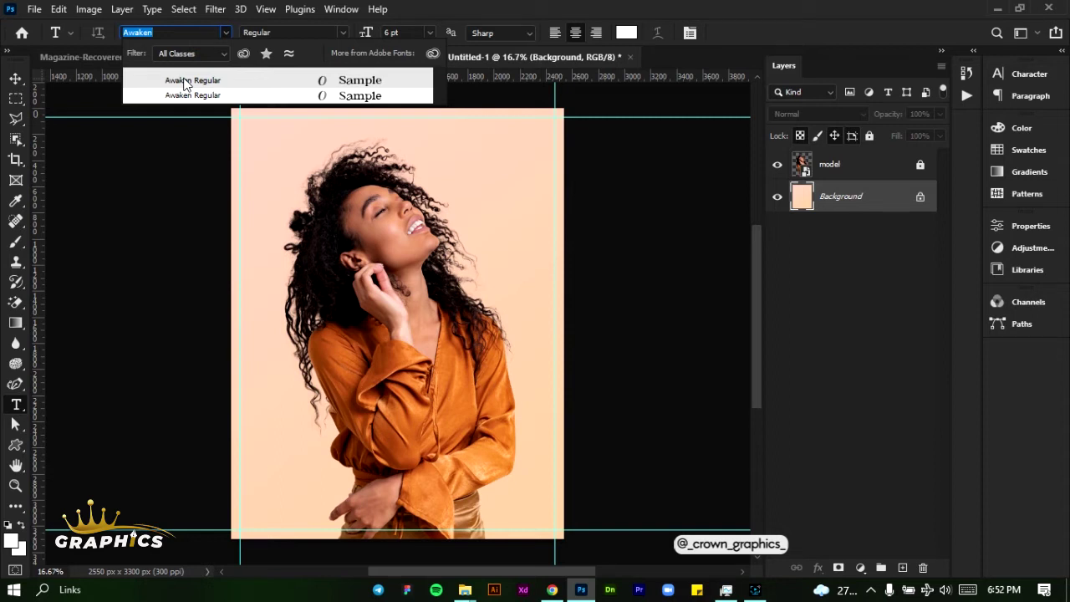
pyautogui.click(184, 82)
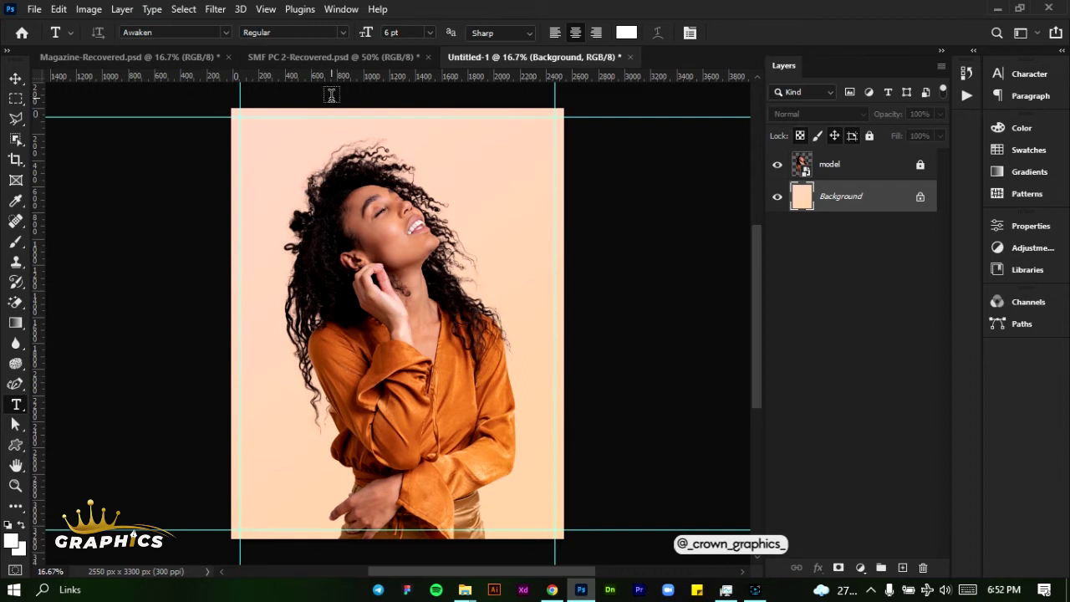
# Type FASHION near the page's top-left at 72 pt and commit it.
pyautogui.click(257, 140)
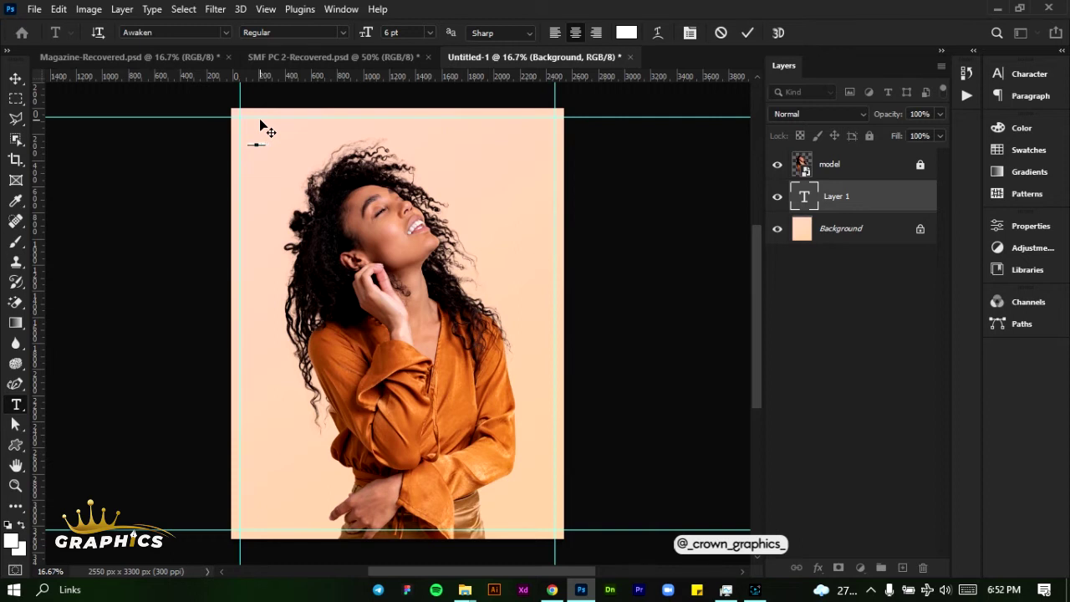
pyautogui.write('FASHION')
pyautogui.click(429, 32)
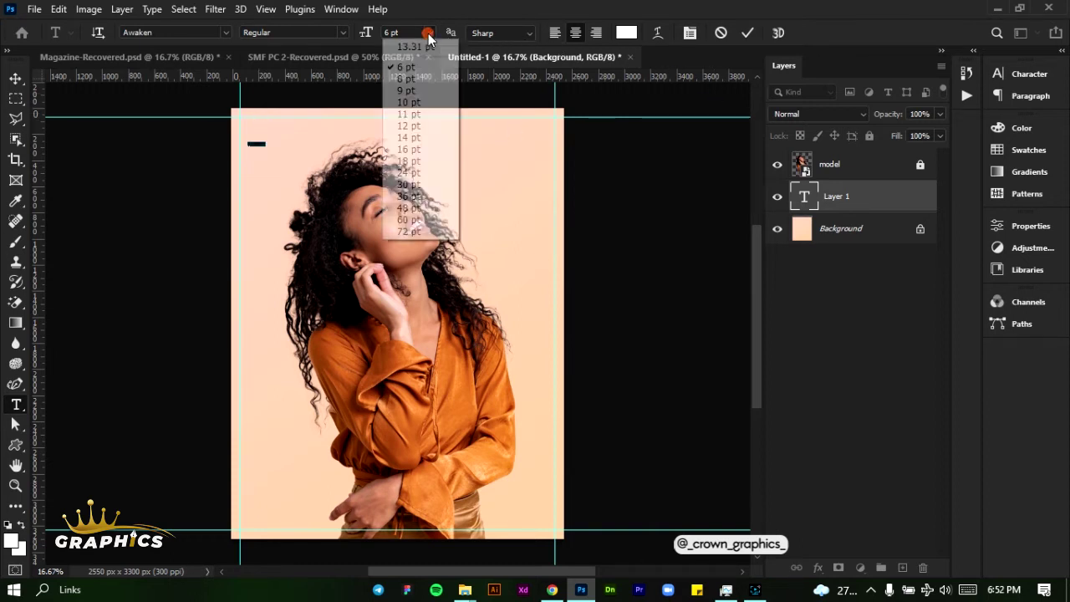
pyautogui.click(417, 177)
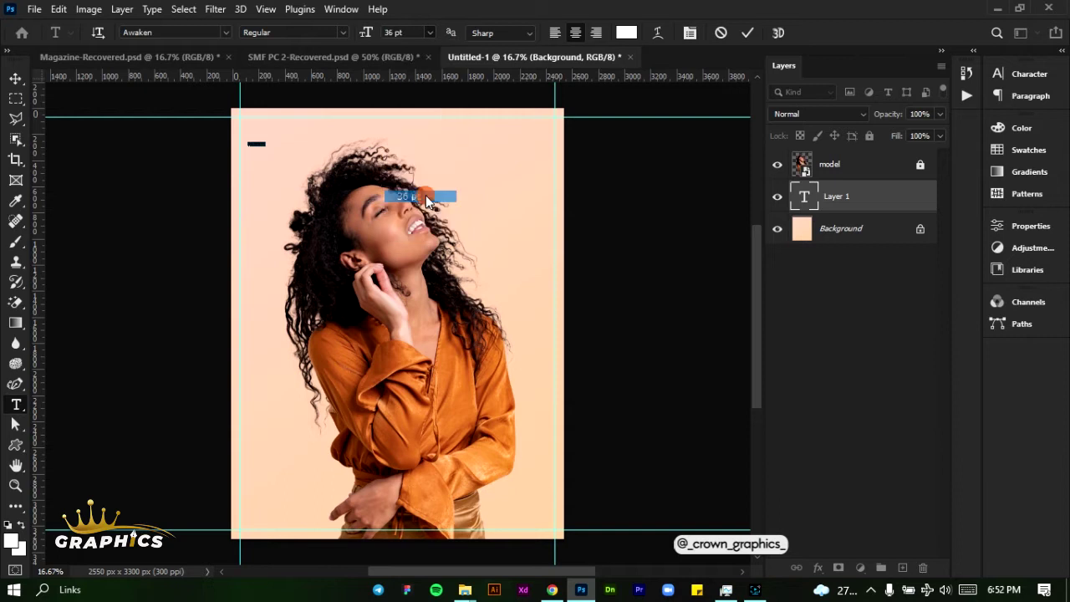
pyautogui.click(429, 32)
pyautogui.click(433, 238)
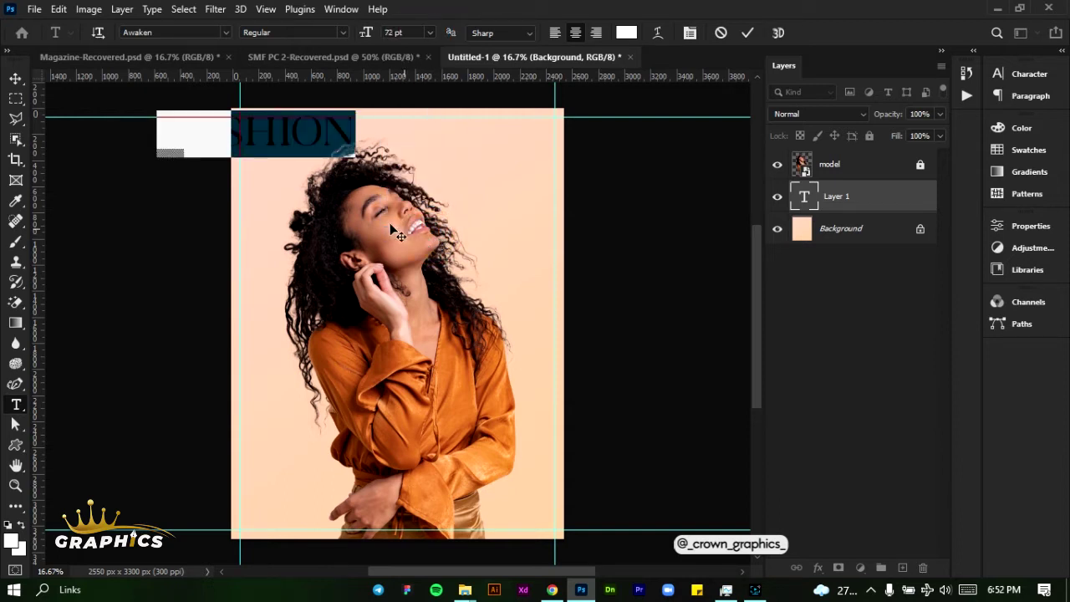
pyautogui.click(747, 34)
# Centre FASHION at the top and scale it to about 158.64% across the page width.
pyautogui.click(16, 74)
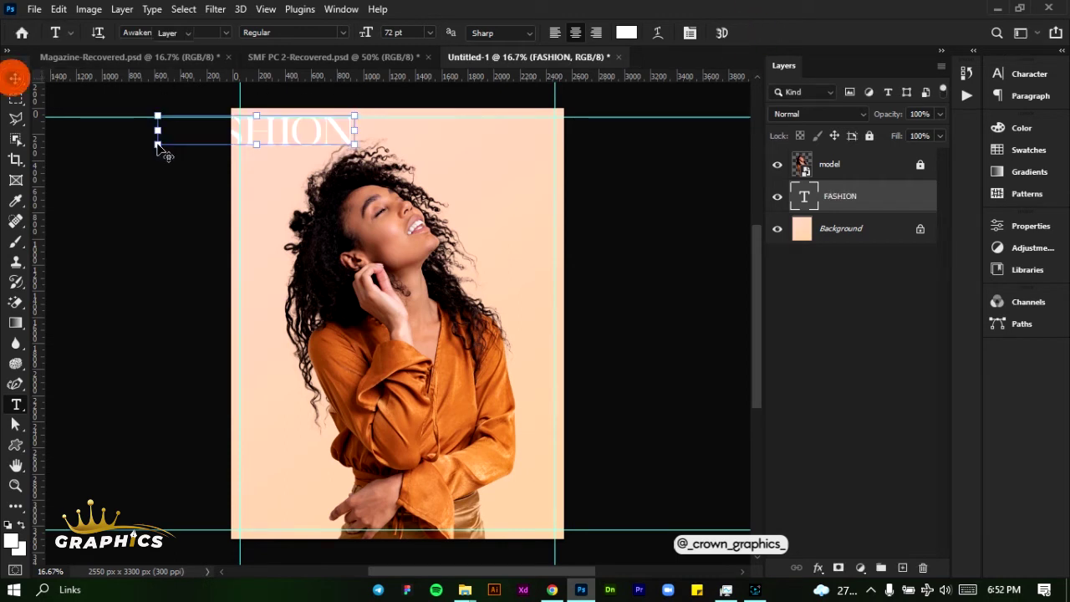
pyautogui.moveTo(284, 139); pyautogui.dragTo(406, 144)
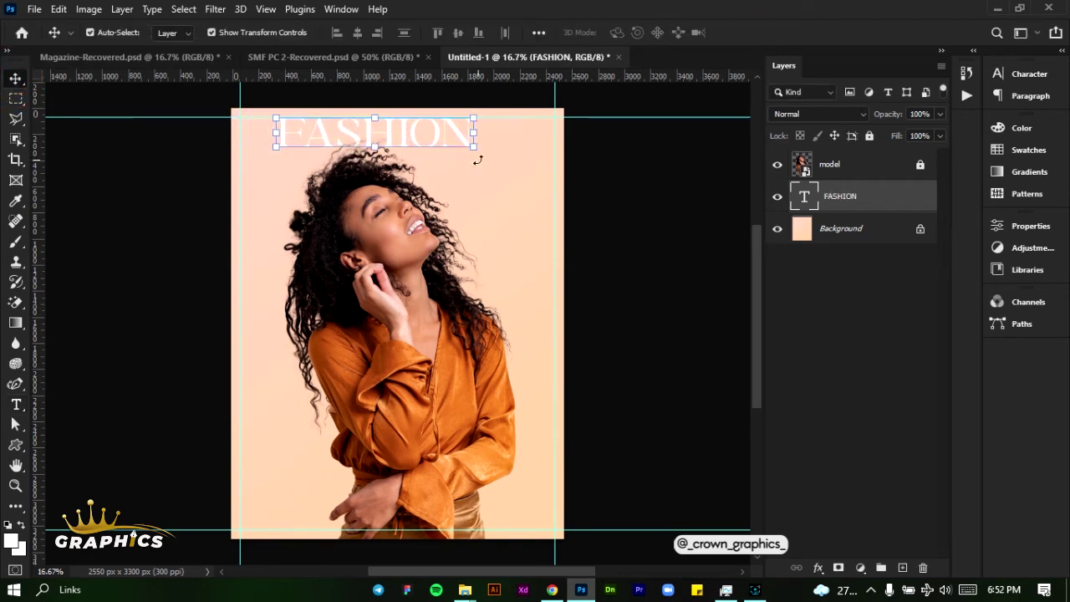
pyautogui.moveTo(473, 153); pyautogui.dragTo(558, 199)
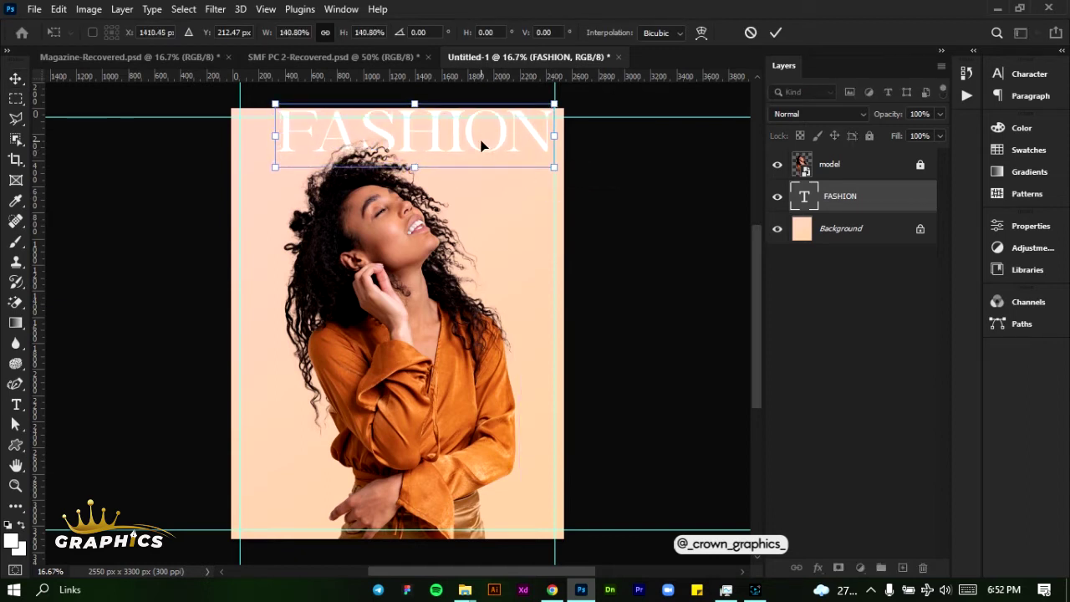
pyautogui.moveTo(485, 143); pyautogui.dragTo(239, 149)
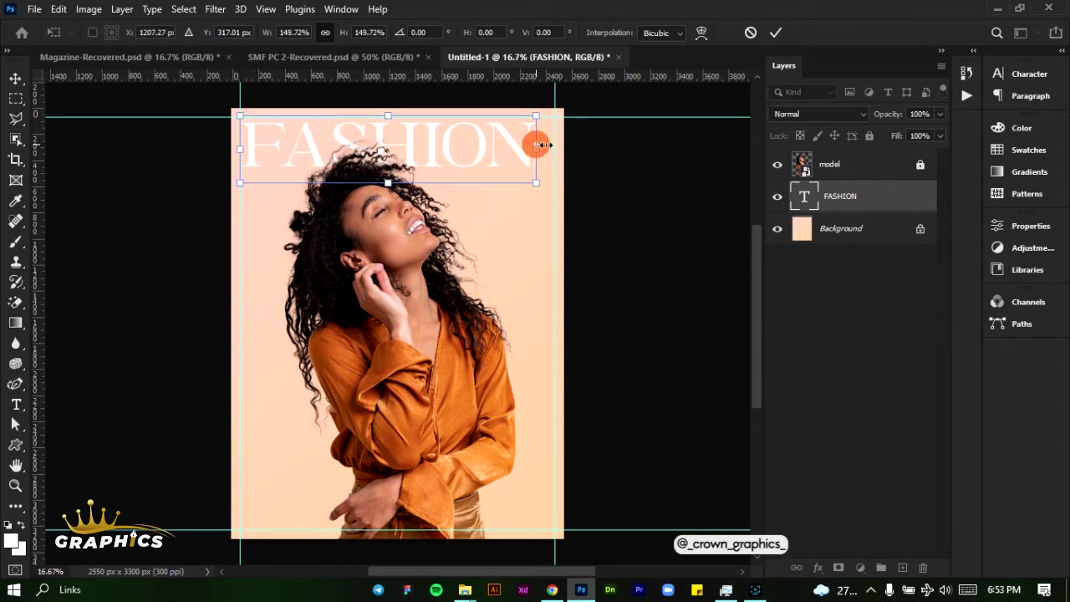
pyautogui.moveTo(536, 147); pyautogui.dragTo(553, 145)
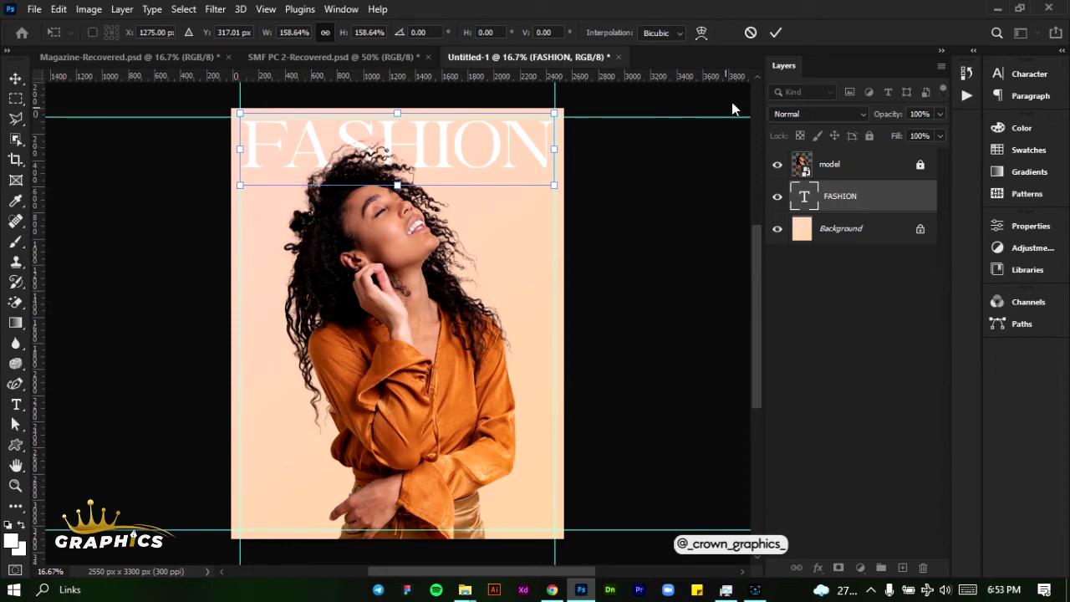
pyautogui.click(776, 31)
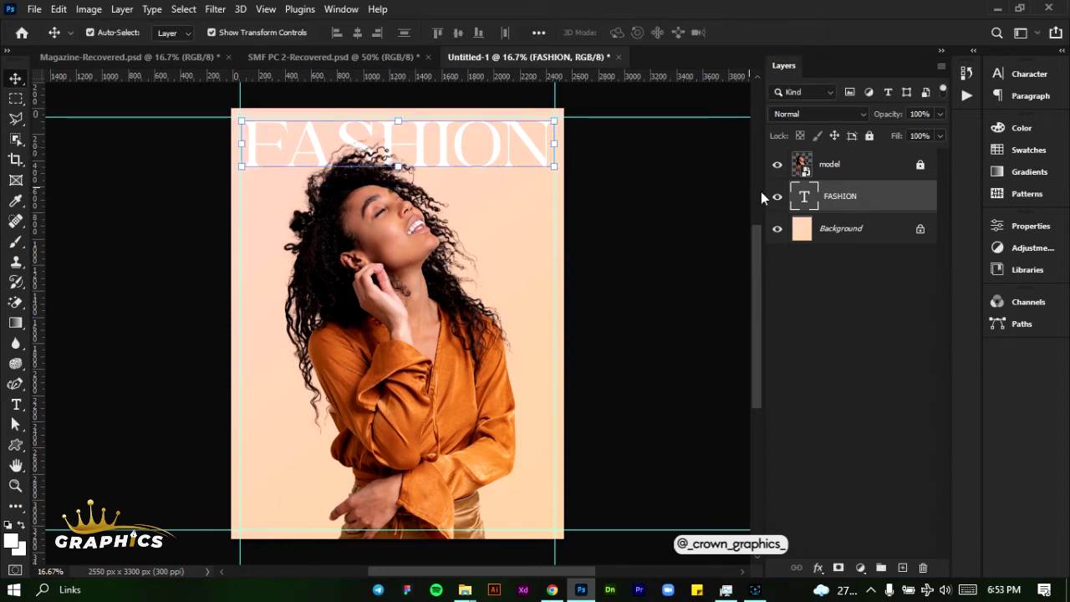
# Sample the model's orange shirt as the FASHION text colour.
pyautogui.click(1013, 74)
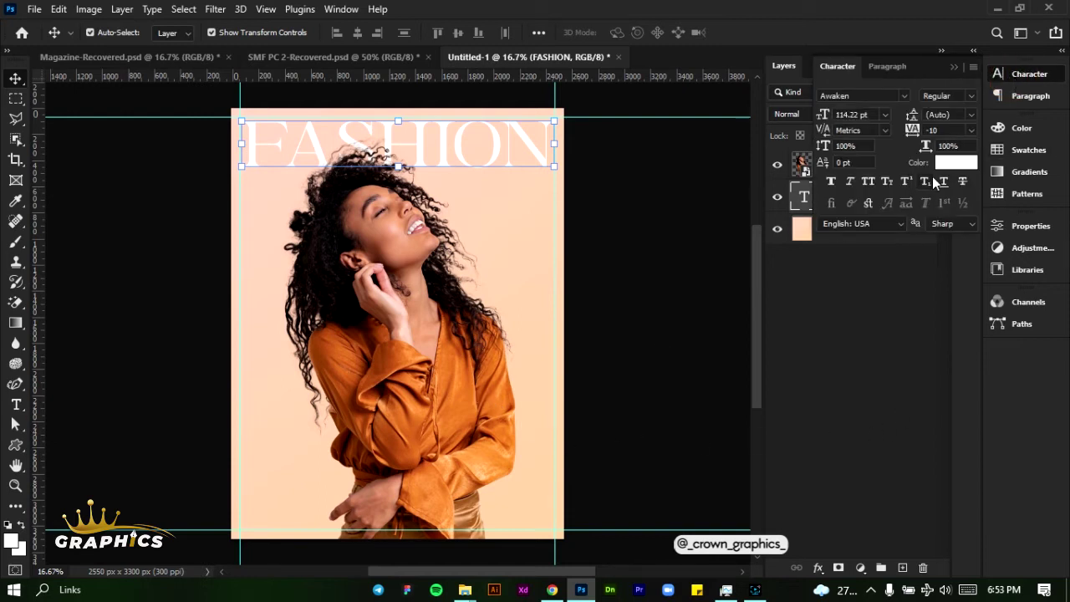
pyautogui.click(953, 163)
pyautogui.click(448, 359)
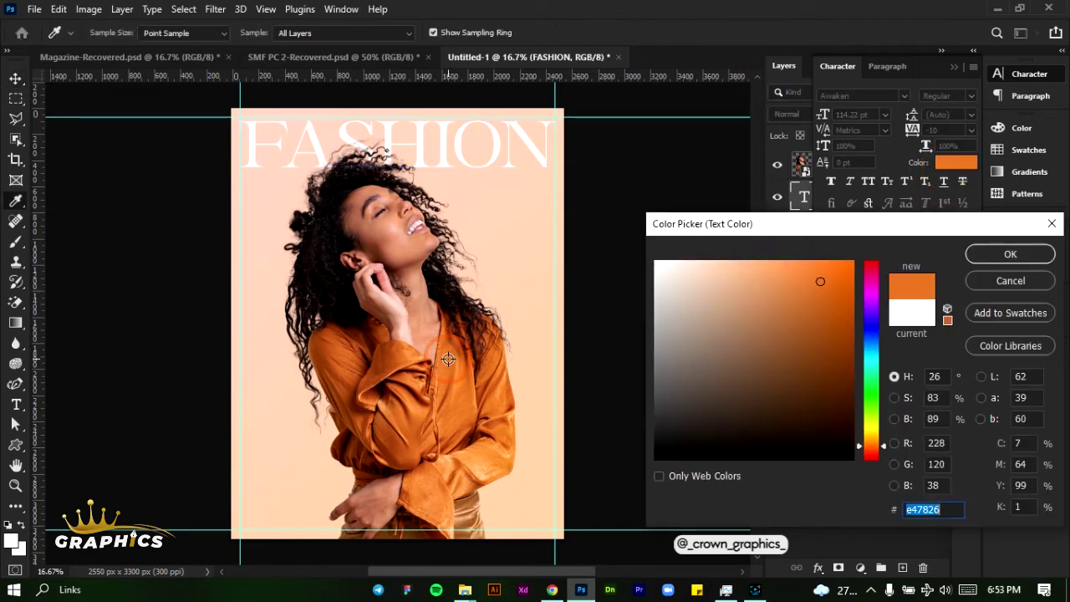
pyautogui.click(468, 392)
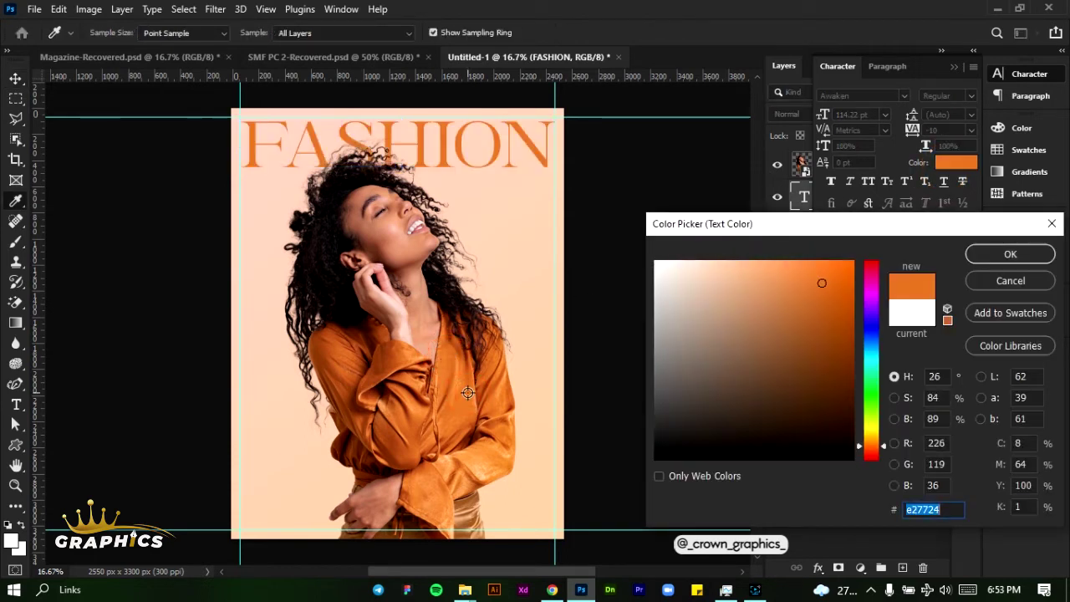
pyautogui.click(454, 411)
pyautogui.click(454, 411)
pyautogui.click(453, 411)
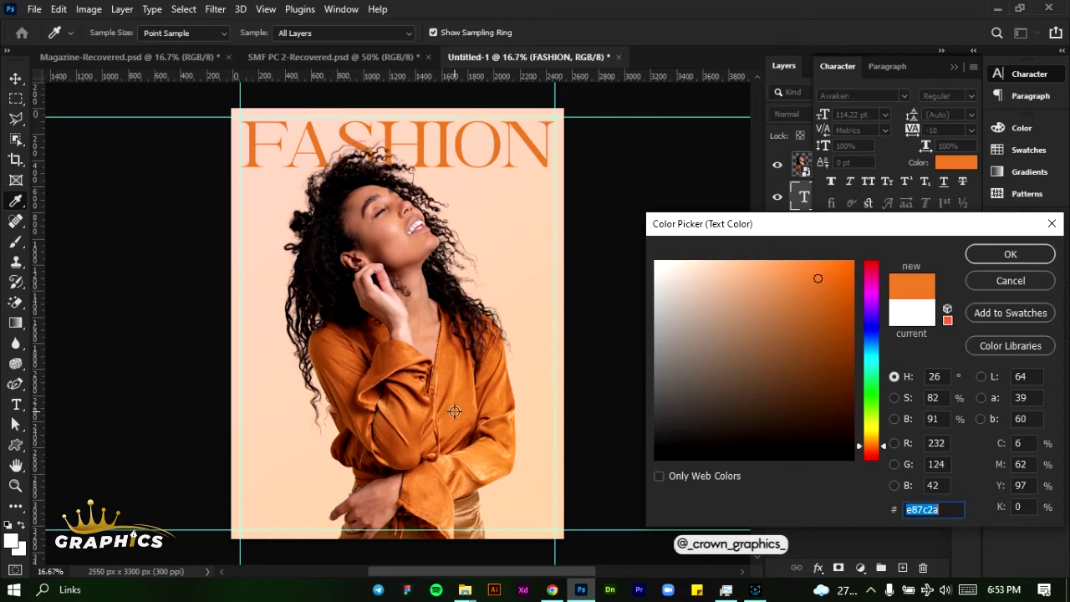
# Confirm the orange #e87c2a colour and lock the FASHION layer.
pyautogui.click(982, 256)
pyautogui.press('v')
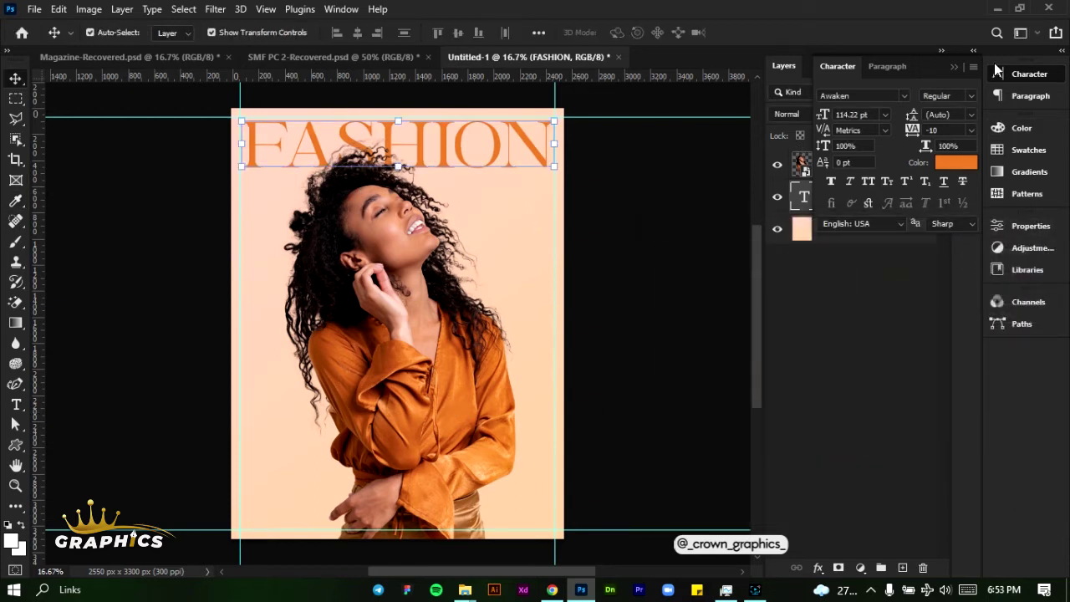
pyautogui.click(957, 67)
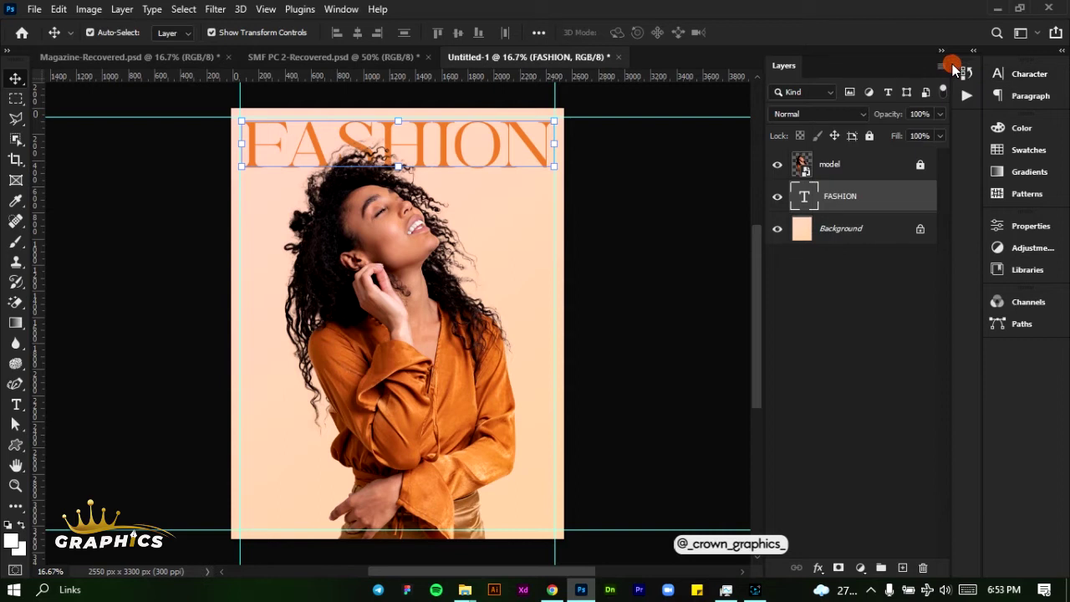
pyautogui.click(869, 136)
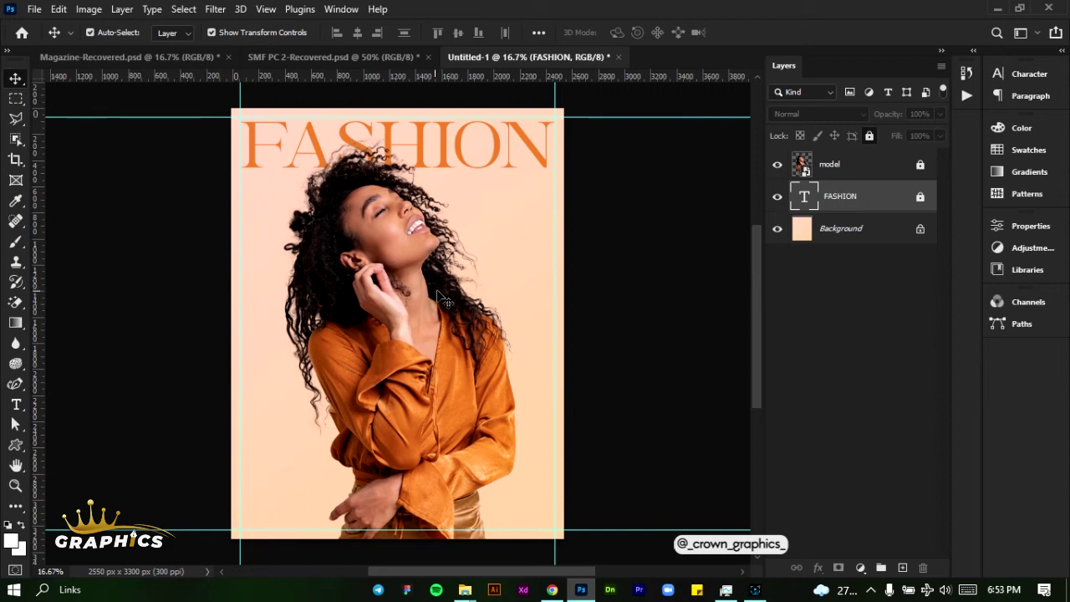
# Copy the 'JUNE 2022' lines from the cover-text sticky note and return to Photoshop.
pyautogui.click(696, 590)
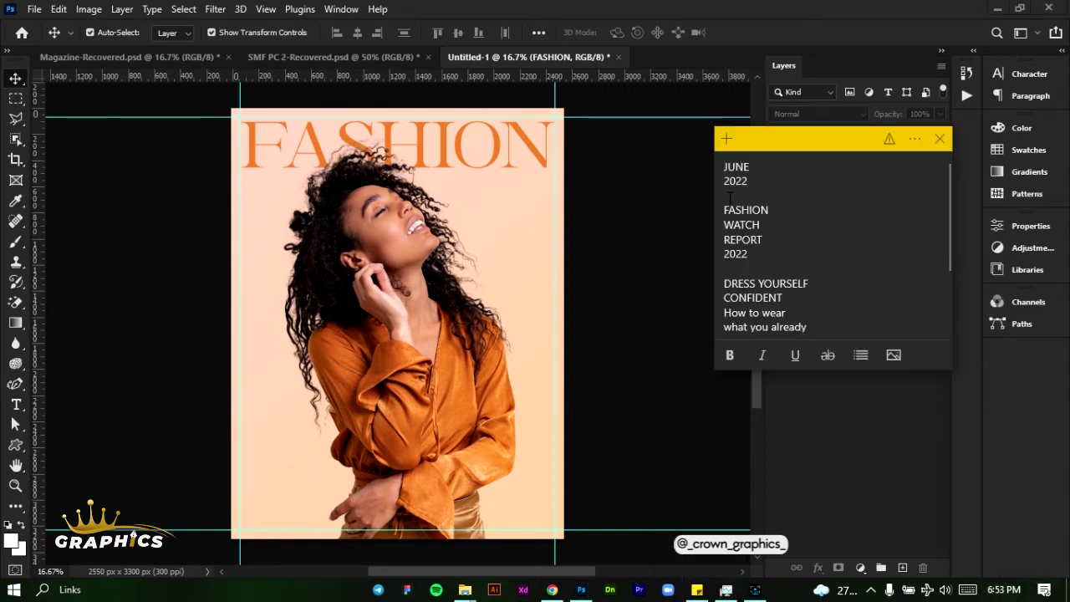
pyautogui.moveTo(756, 178); pyautogui.dragTo(729, 162)
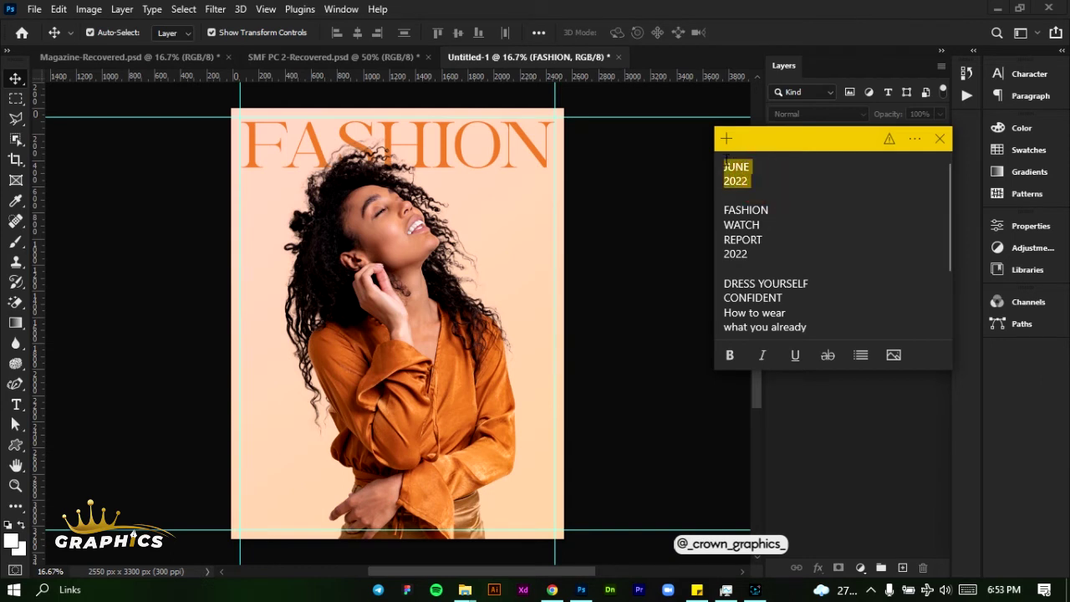
pyautogui.rightClick(767, 181)
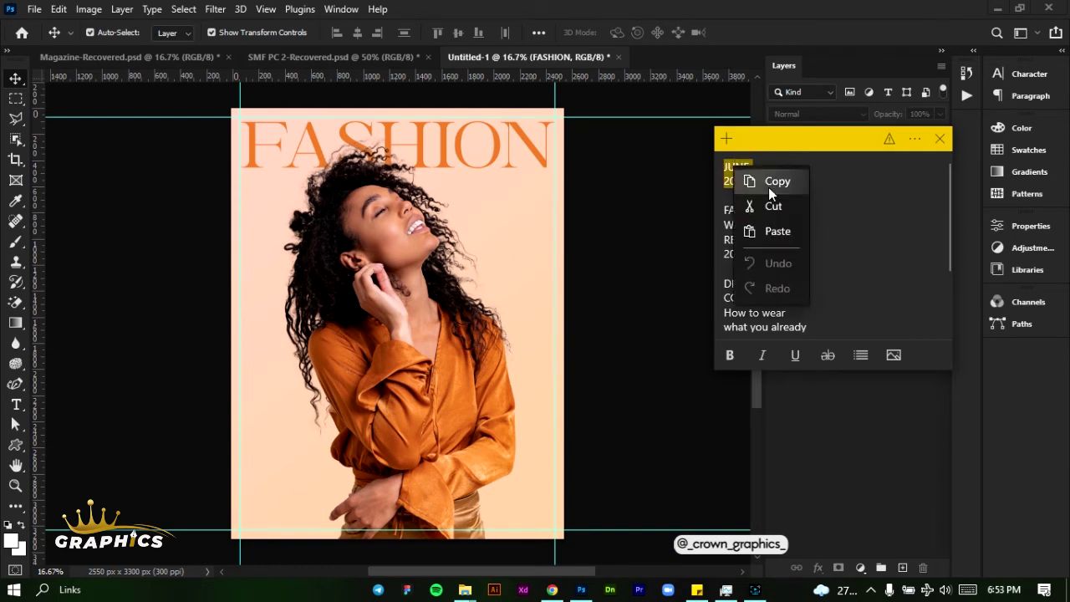
pyautogui.click(769, 183)
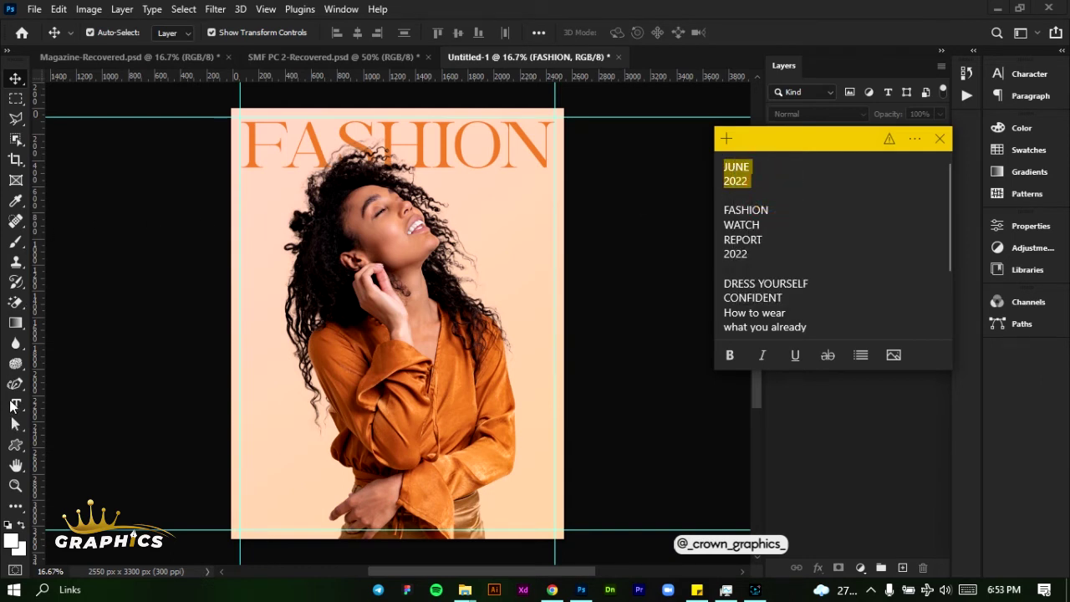
pyautogui.click(13, 405)
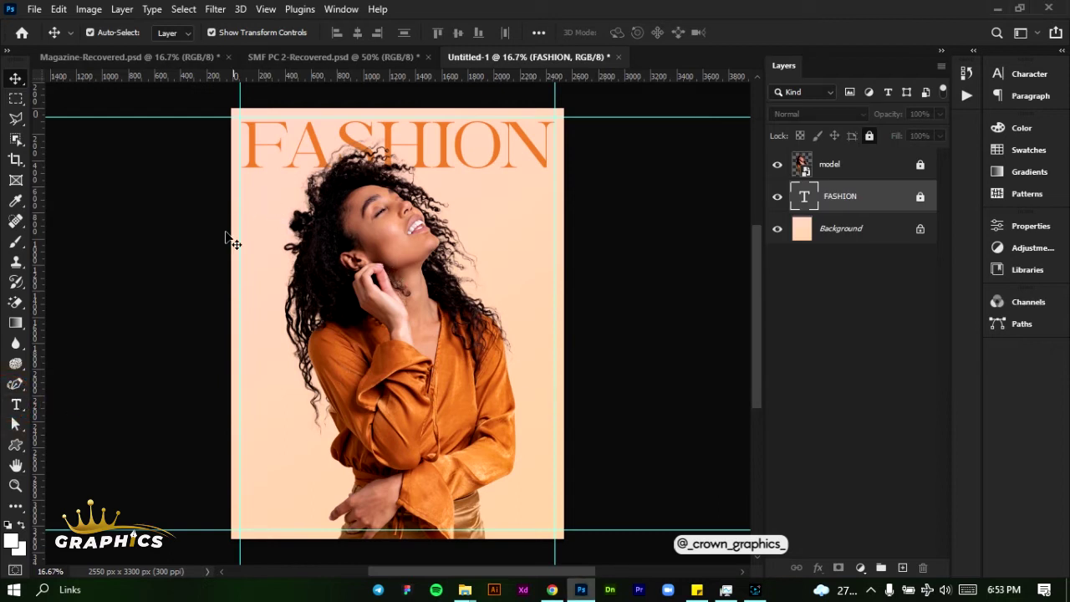
# Paste 'JUNE 2022' into a new text box left of the model.
pyautogui.click(16, 404)
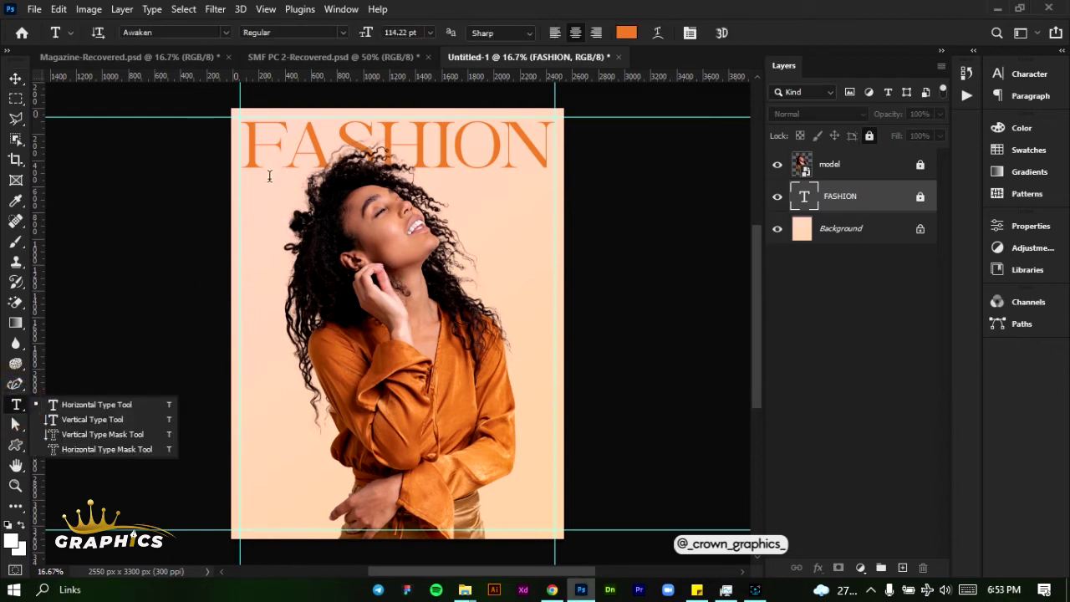
pyautogui.scroll(5, 257, 175)
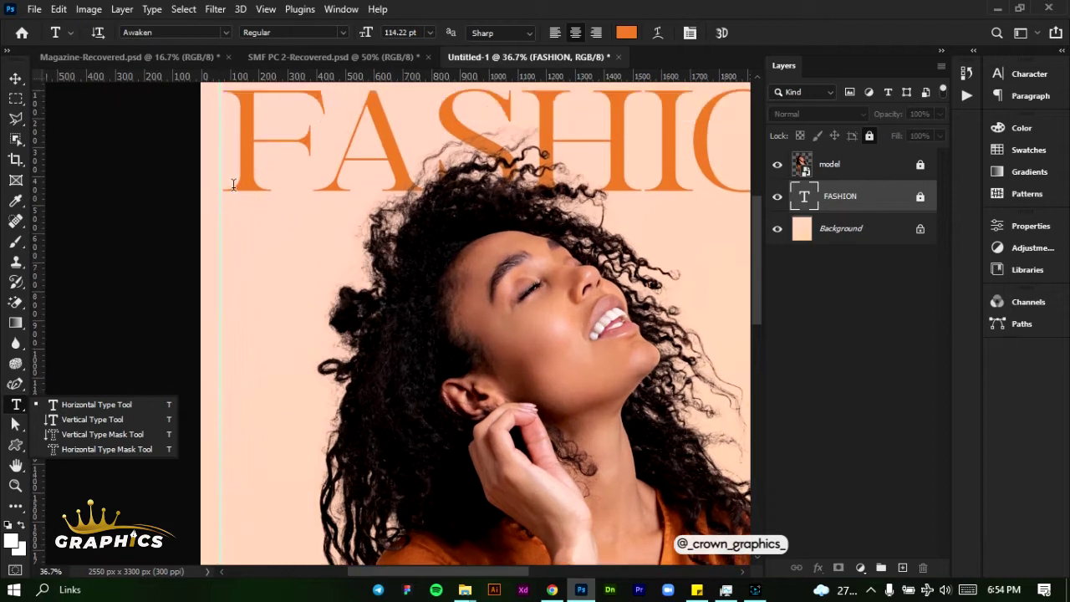
pyautogui.click(235, 230)
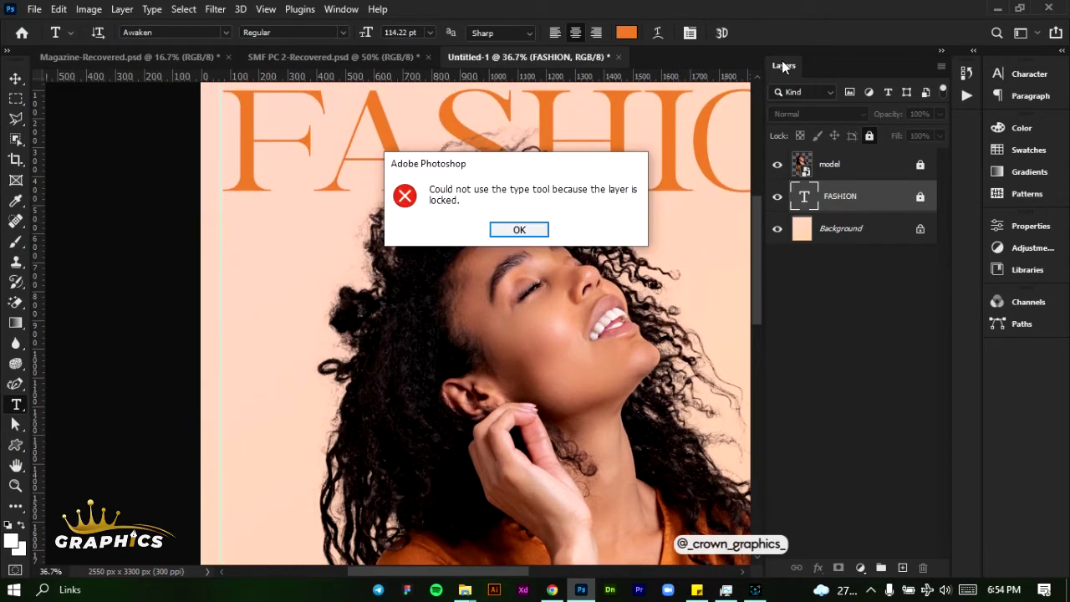
pyautogui.click(519, 231)
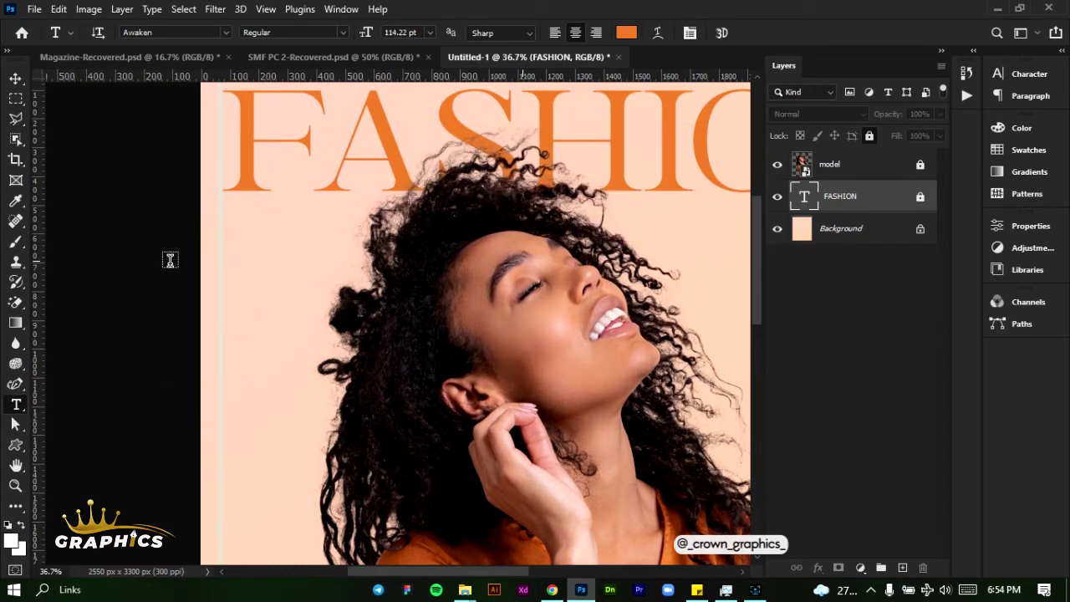
pyautogui.click(247, 278)
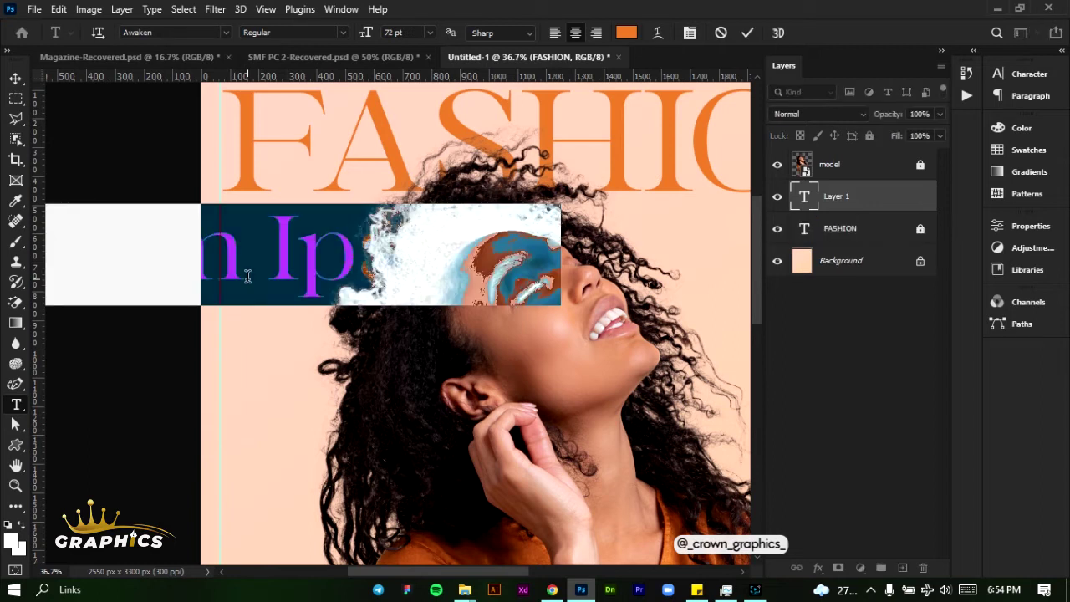
pyautogui.hotkey('ctrl', 'v')
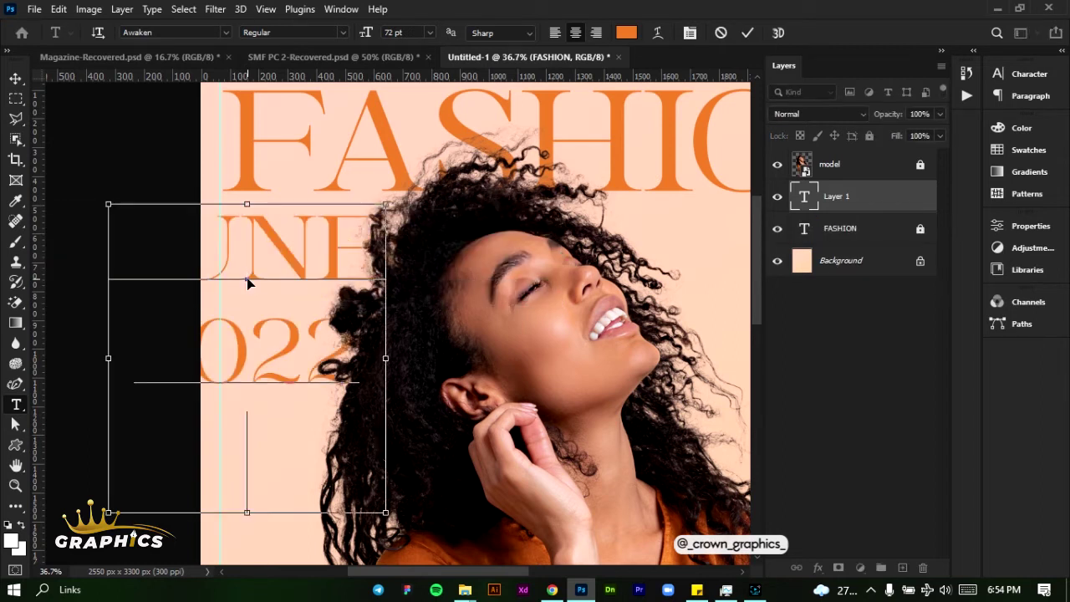
# Set the JUNE 2022 text in Montserrat Bold.
pyautogui.hotkey('ctrl', 'a')
pyautogui.click(171, 31)
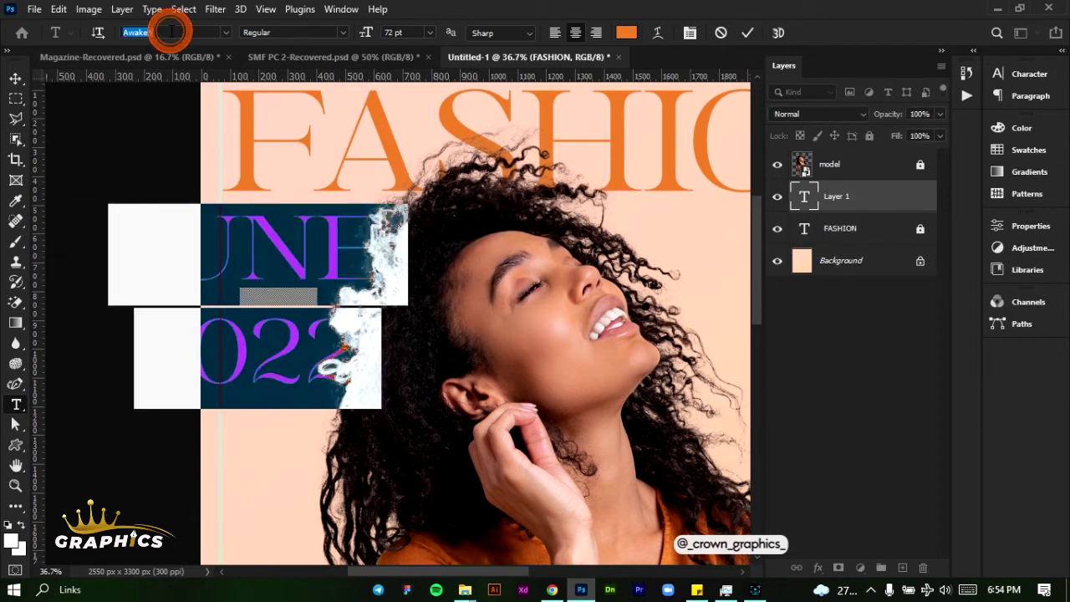
pyautogui.write('MONT')
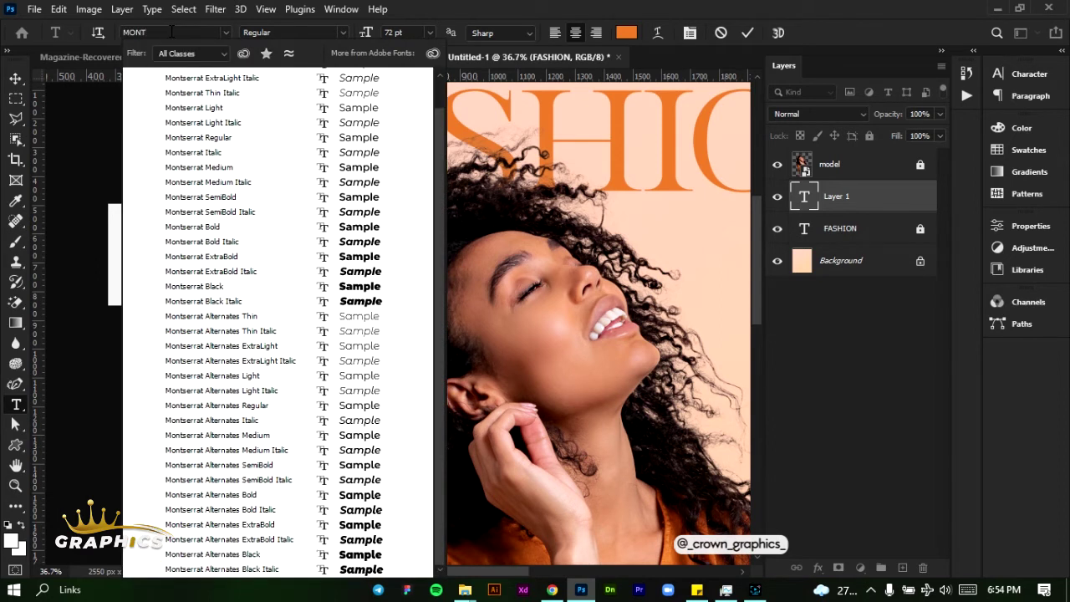
pyautogui.click(235, 227)
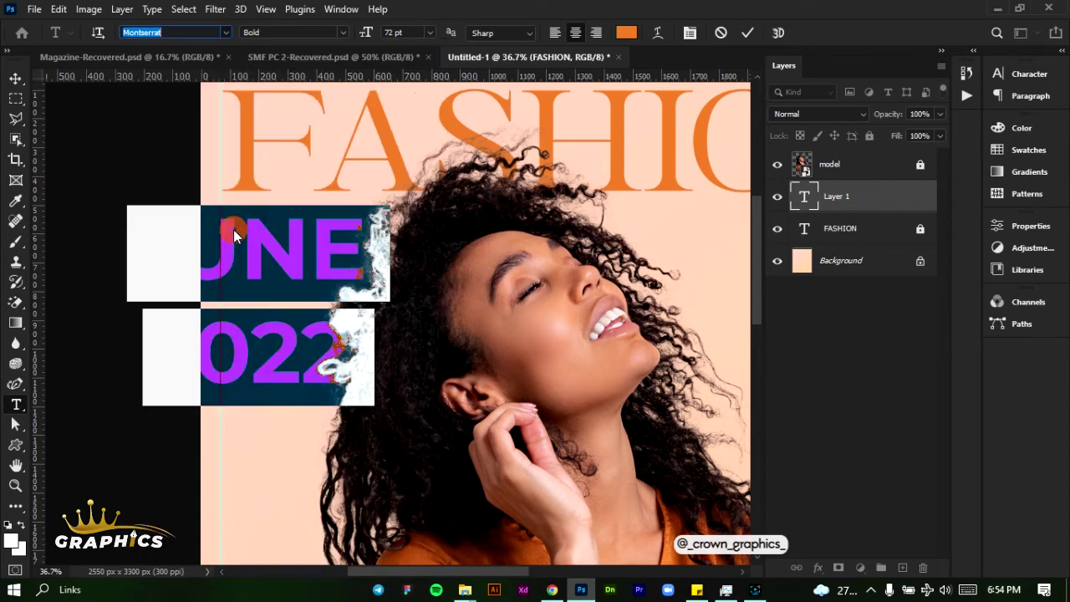
# Make the JUNE 2022 text 18 pt and black.
pyautogui.click(424, 30)
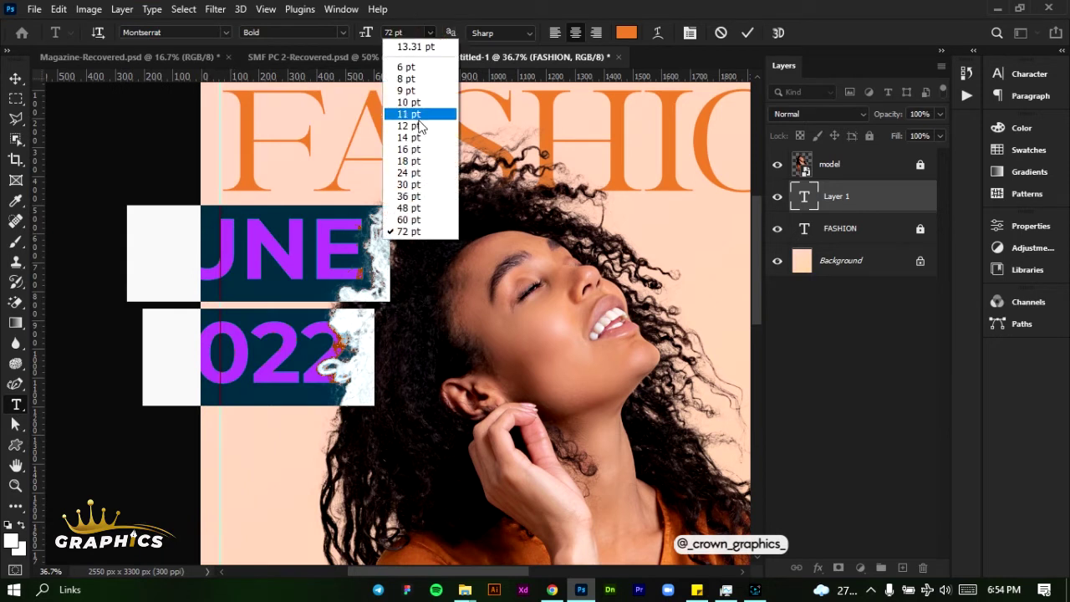
pyautogui.click(415, 187)
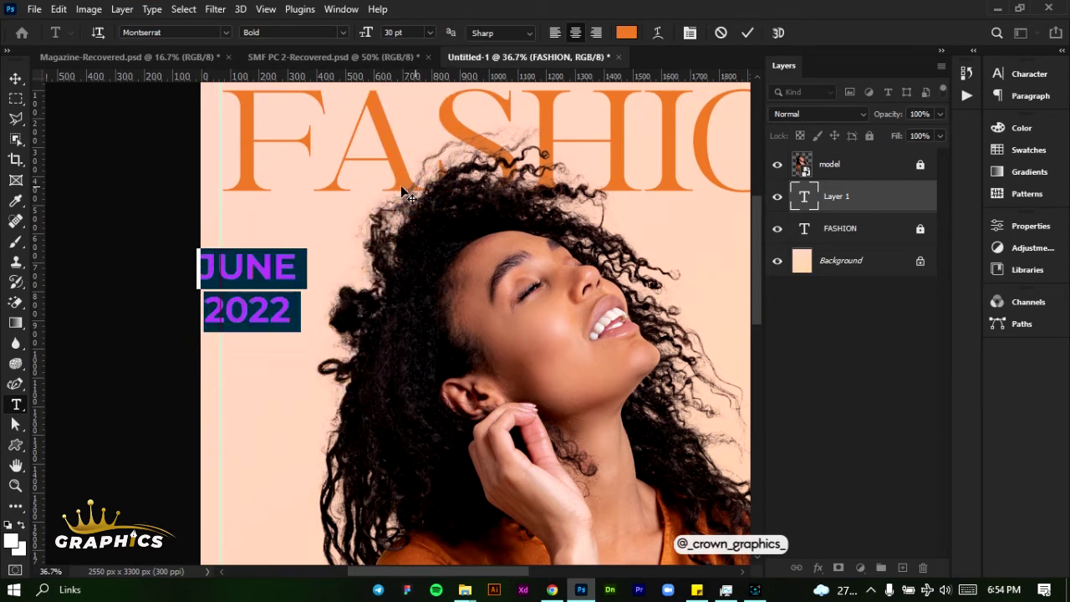
pyautogui.click(434, 39)
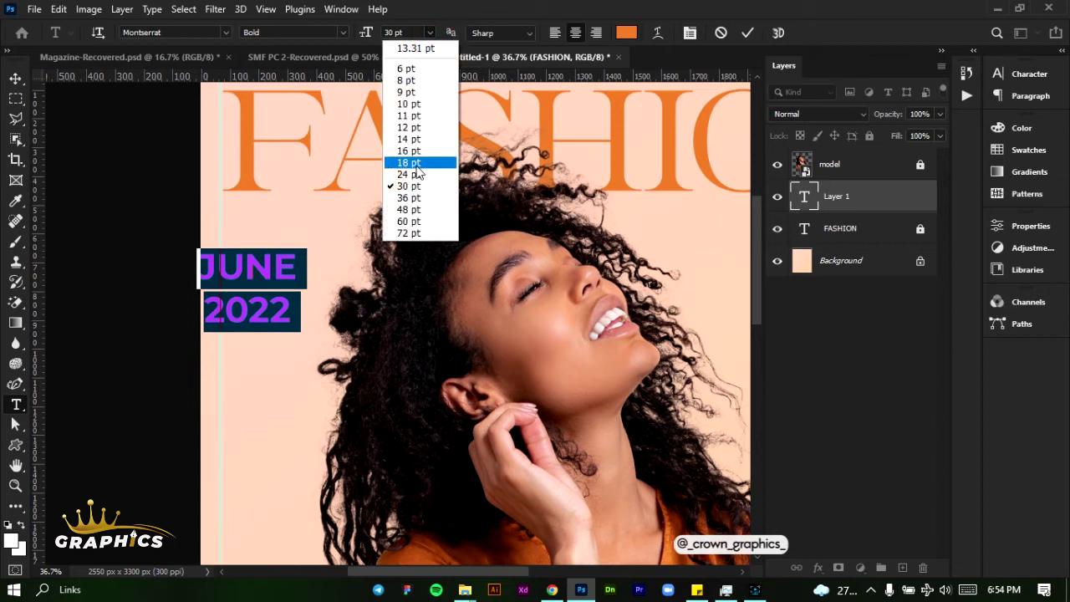
pyautogui.click(414, 174)
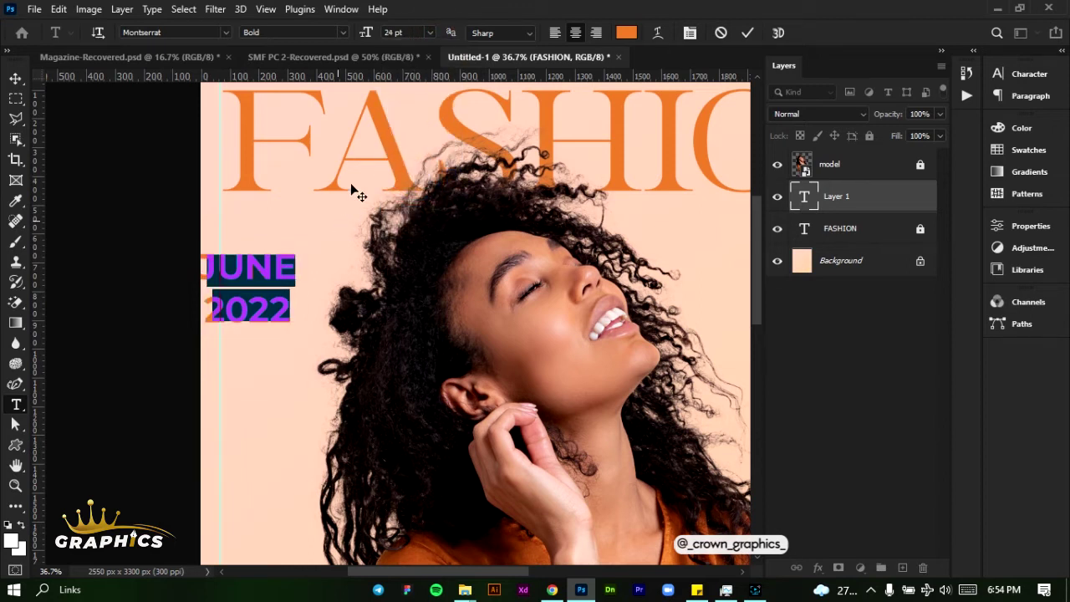
pyautogui.click(431, 35)
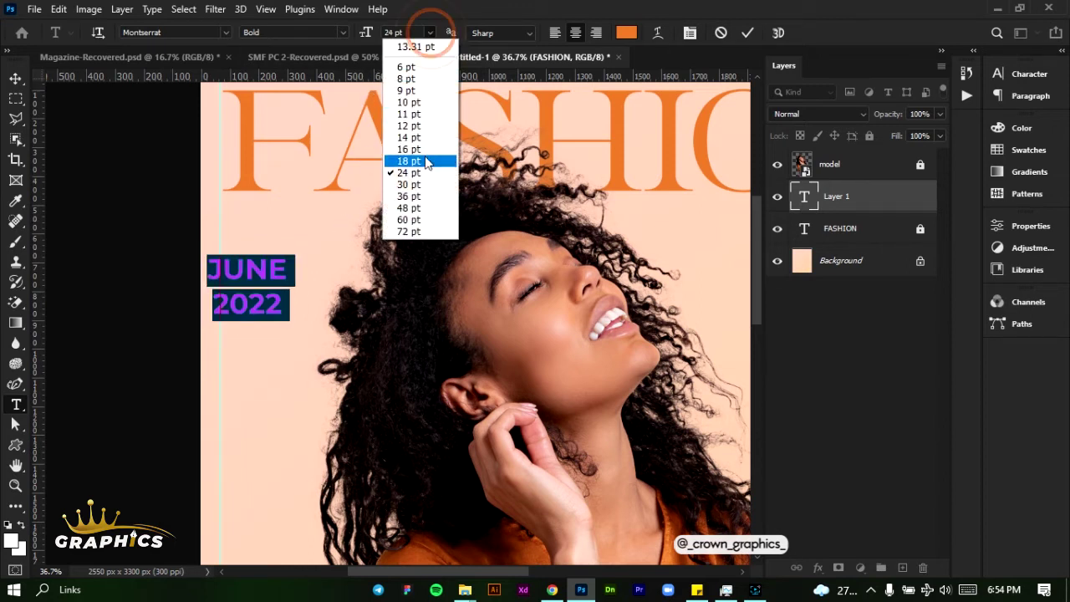
pyautogui.click(424, 159)
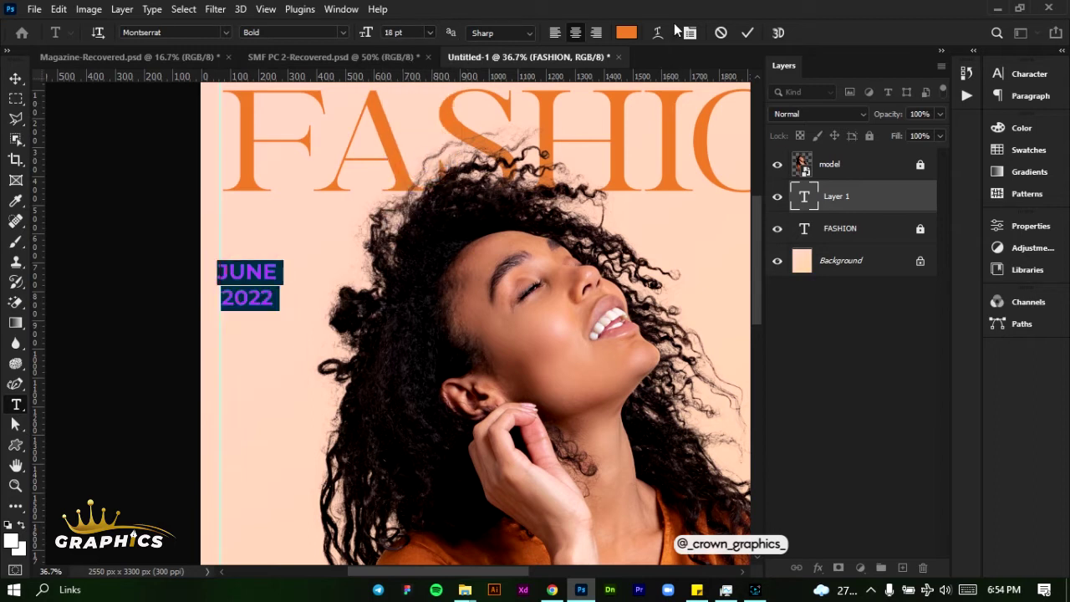
pyautogui.click(624, 33)
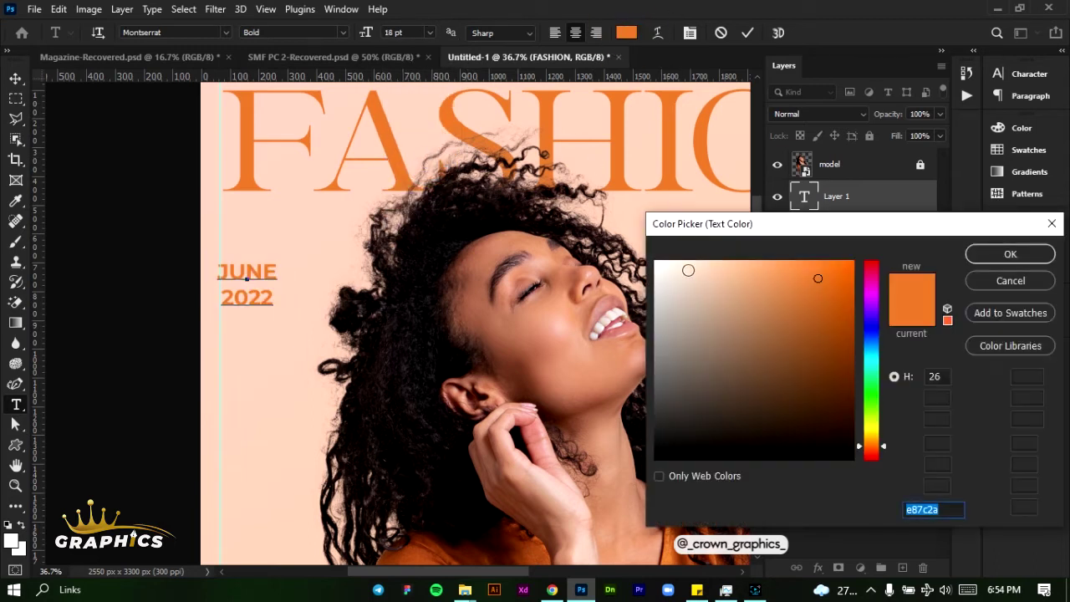
pyautogui.click(655, 460)
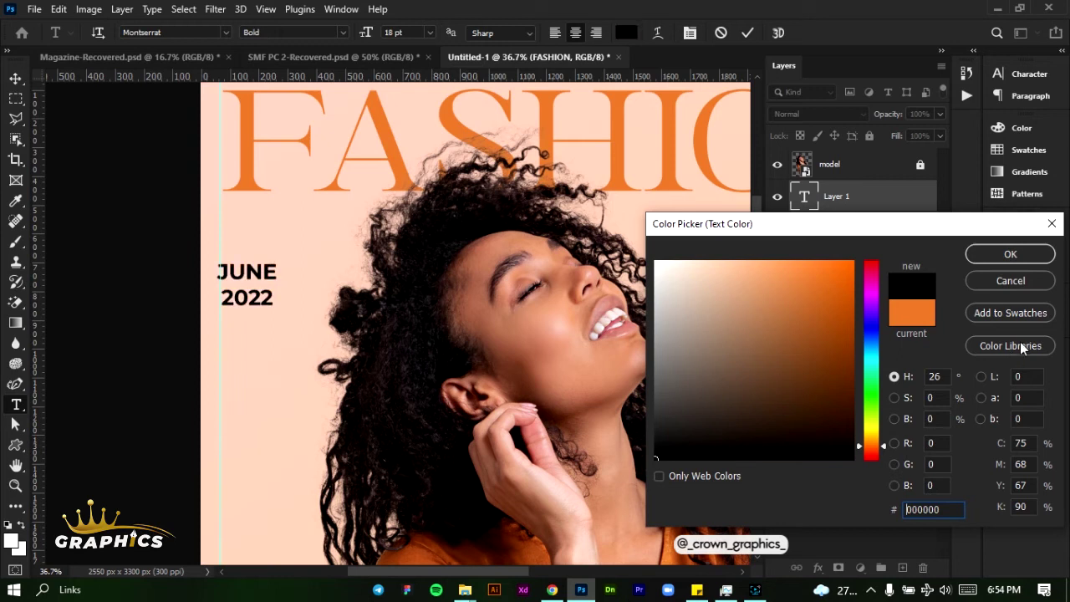
pyautogui.click(1030, 254)
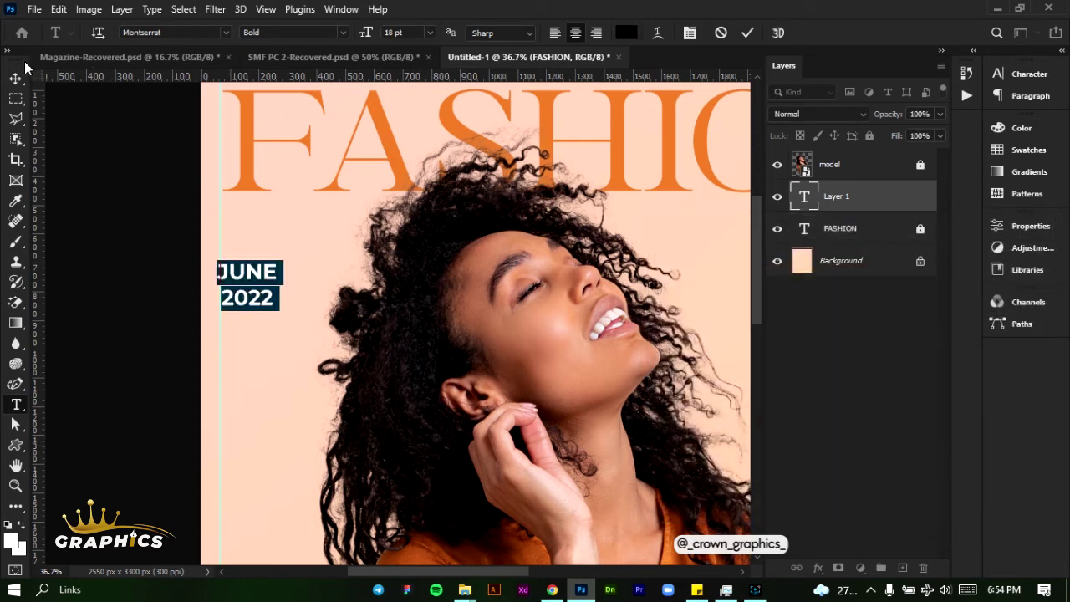
# Commit JUNE 2022, move it top-left under FASHION, and reopen the sticky note.
pyautogui.click(747, 34)
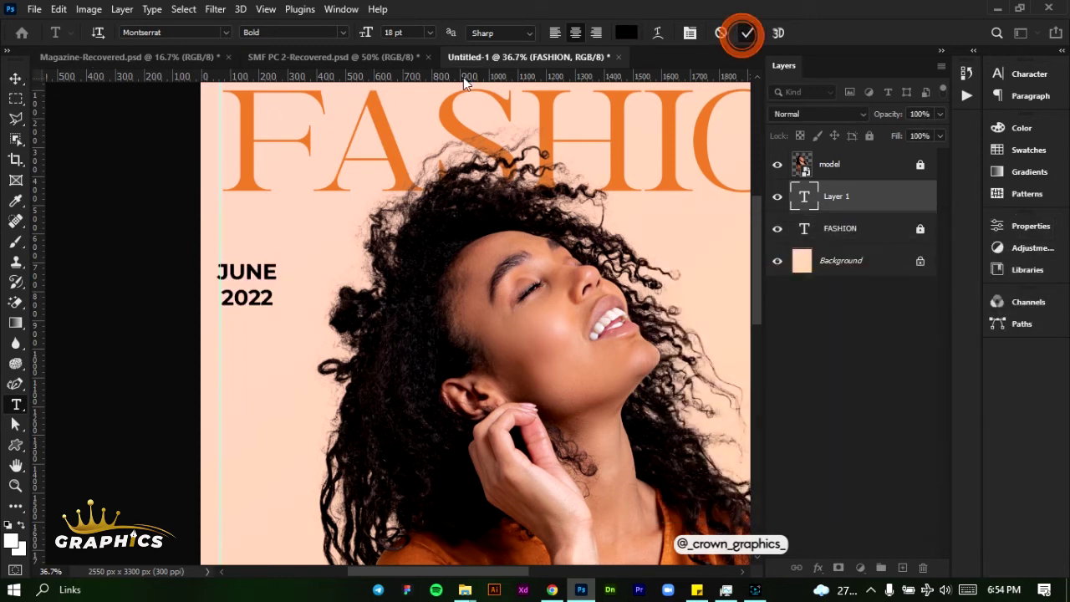
pyautogui.click(15, 78)
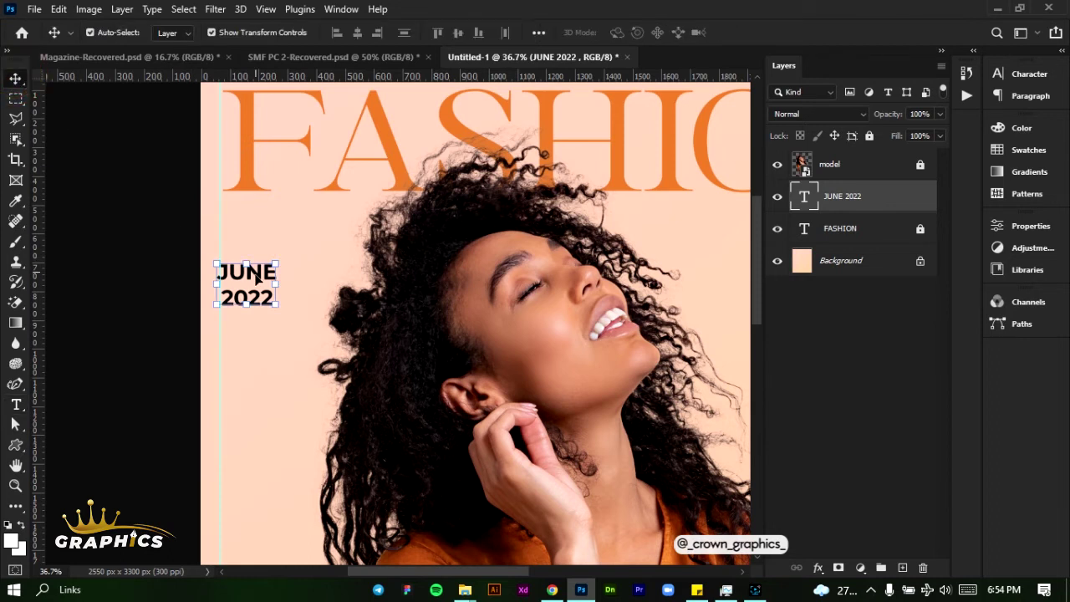
pyautogui.moveTo(256, 277); pyautogui.dragTo(268, 234)
pyautogui.scroll(-2, 432, 254)
pyautogui.scroll(-1, 431, 254)
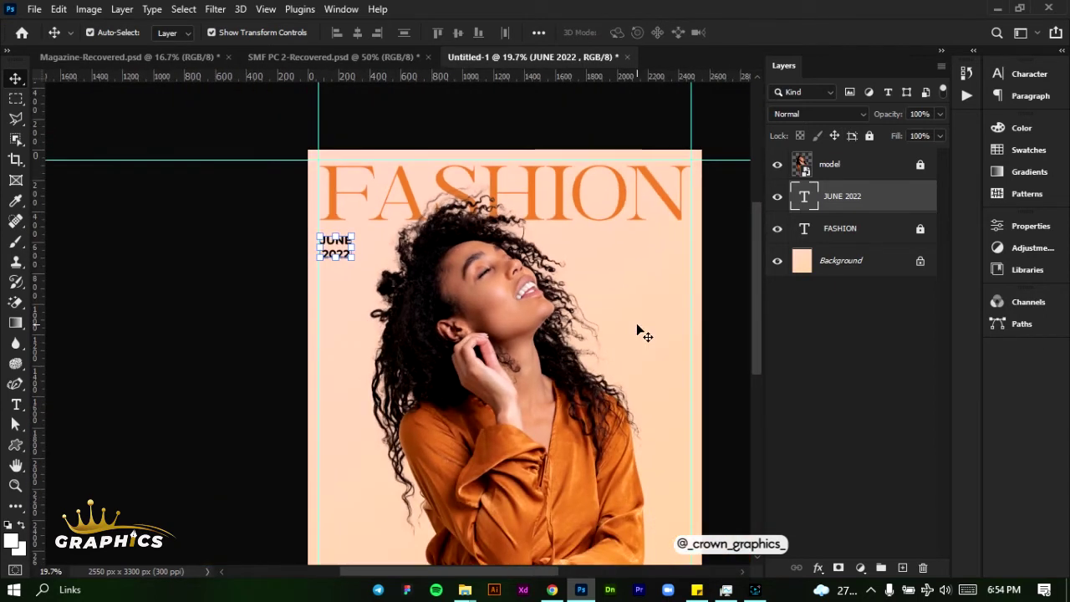
pyautogui.scroll(-2, 636, 331)
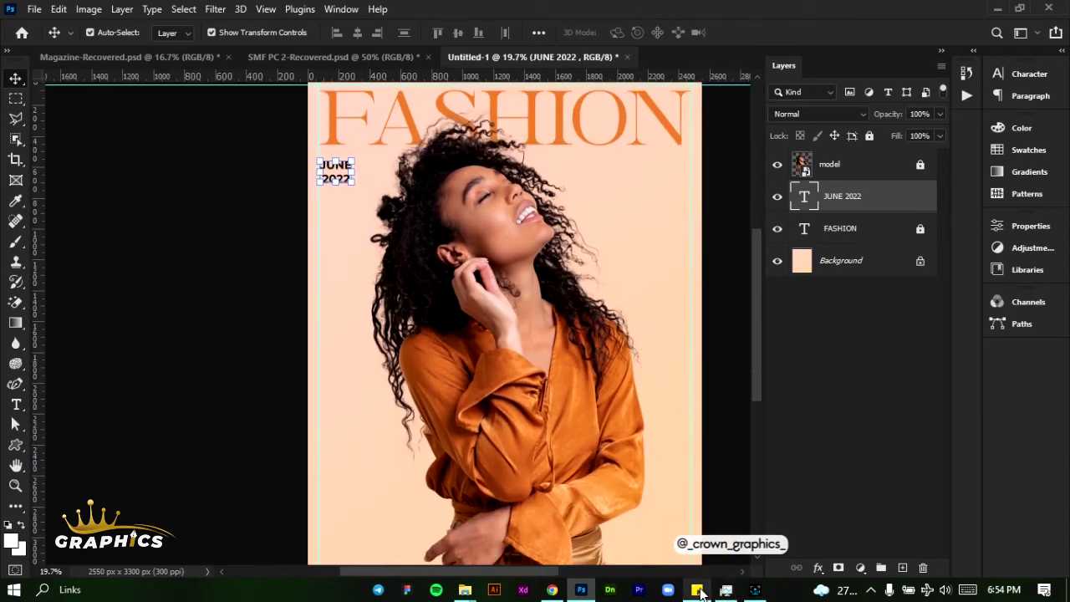
pyautogui.click(696, 590)
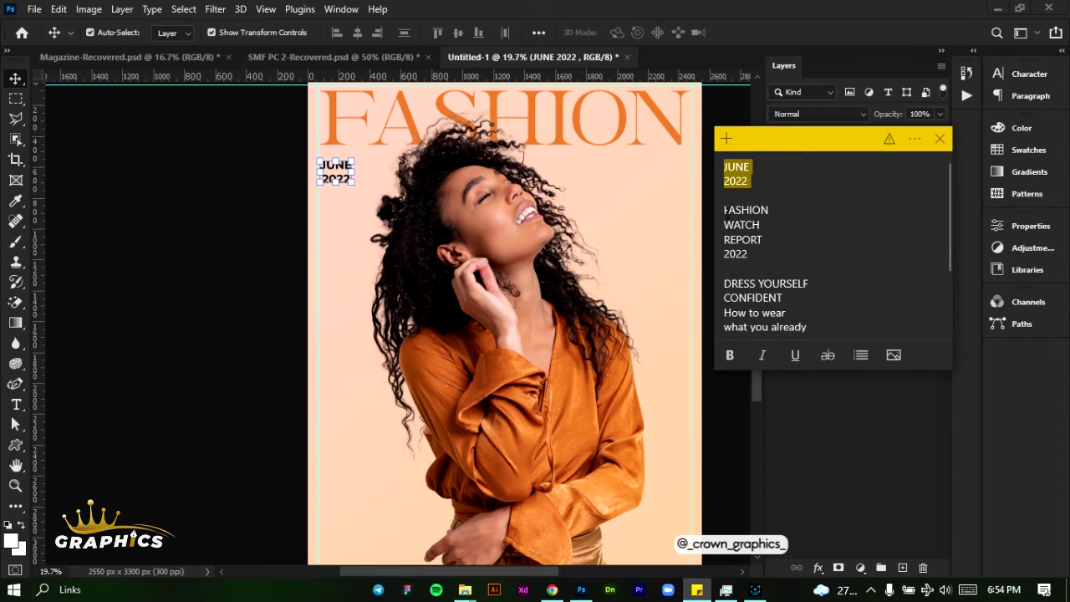
# Copy the 'FASHION WATCH REPORT 2022' lines from the sticky note and return to the cover.
pyautogui.moveTo(724, 210); pyautogui.dragTo(773, 258)
pyautogui.rightClick(747, 226)
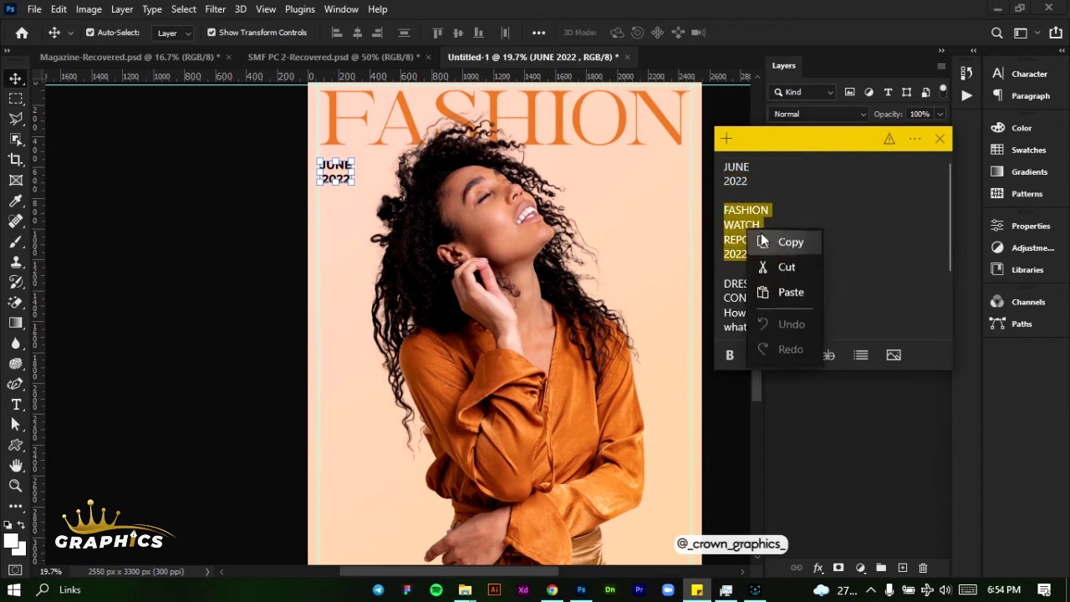
pyautogui.click(781, 240)
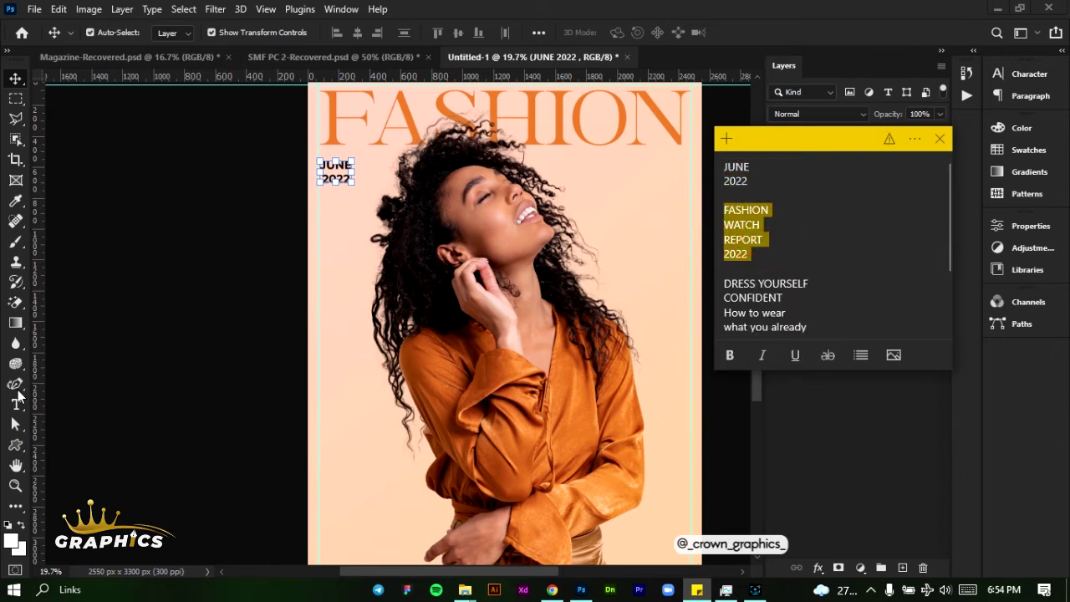
pyautogui.click(17, 396)
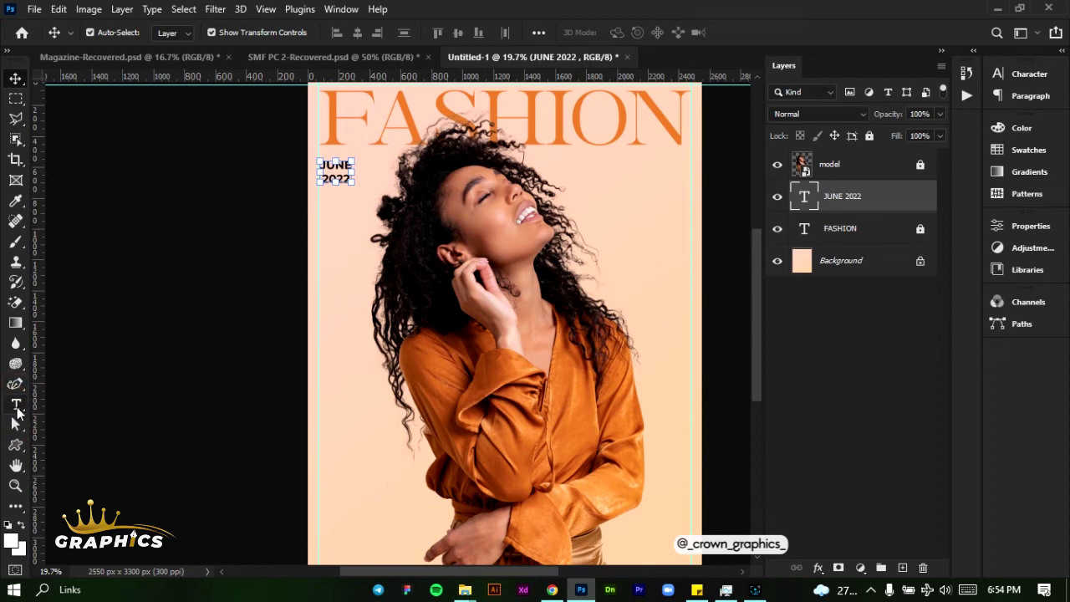
pyautogui.click(17, 406)
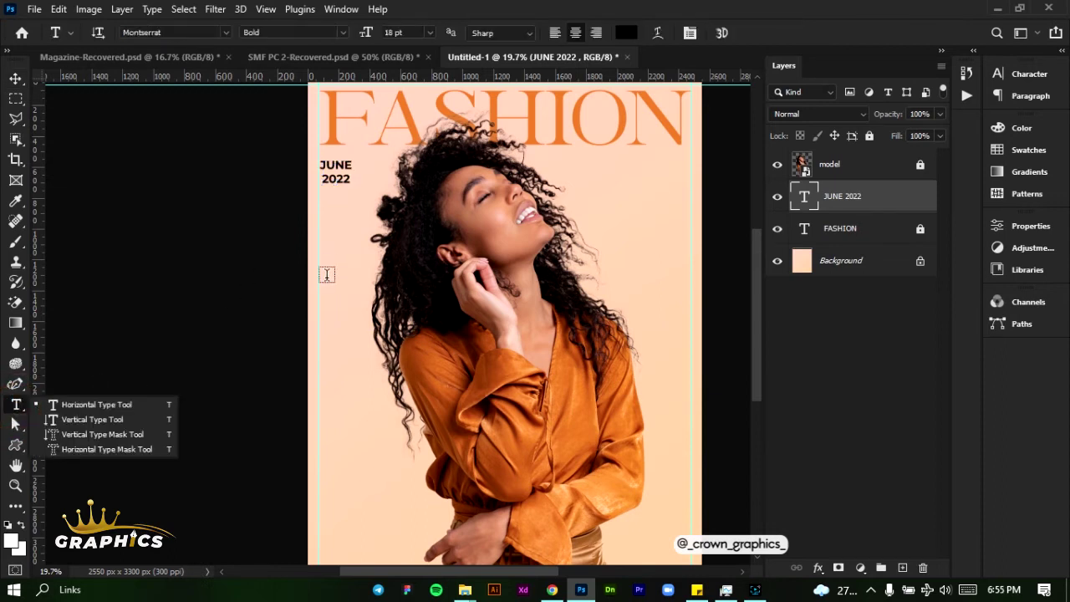
# Paste 'FASHION WATCH REPORT 2022' as a new text box on the cover's left side.
pyautogui.click(327, 274)
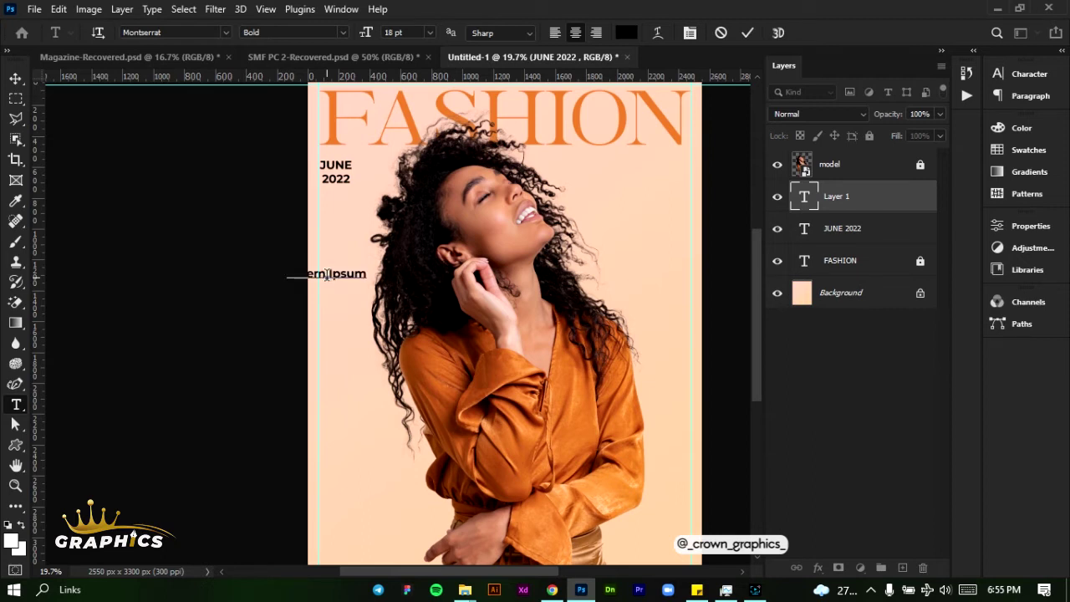
pyautogui.press('BackSpace')
pyautogui.write('V')
pyautogui.hotkey('ctrl', 'a')
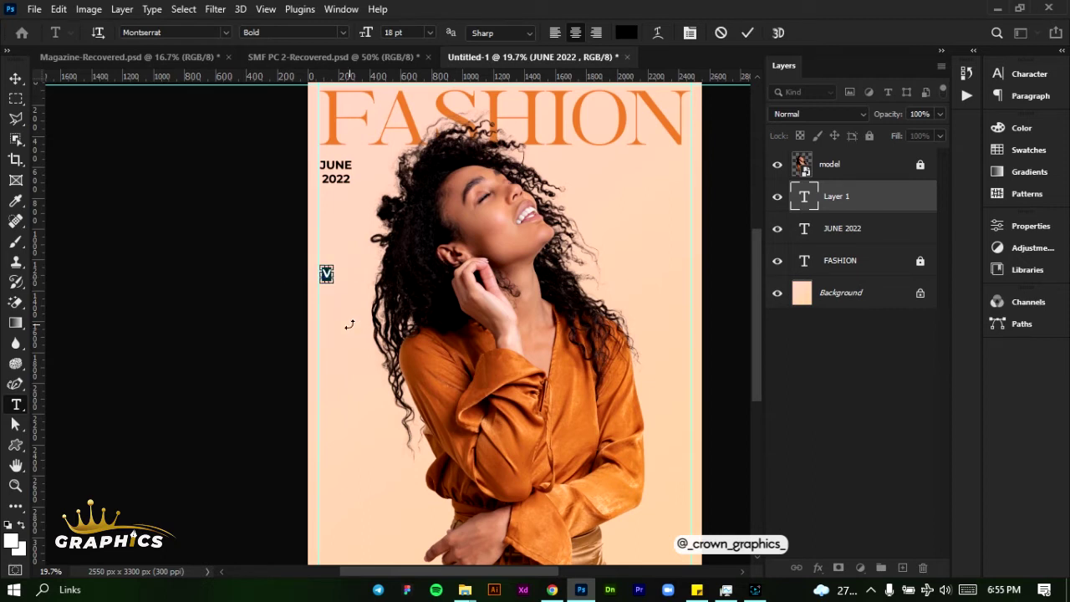
pyautogui.hotkey('ctrl', 'v')
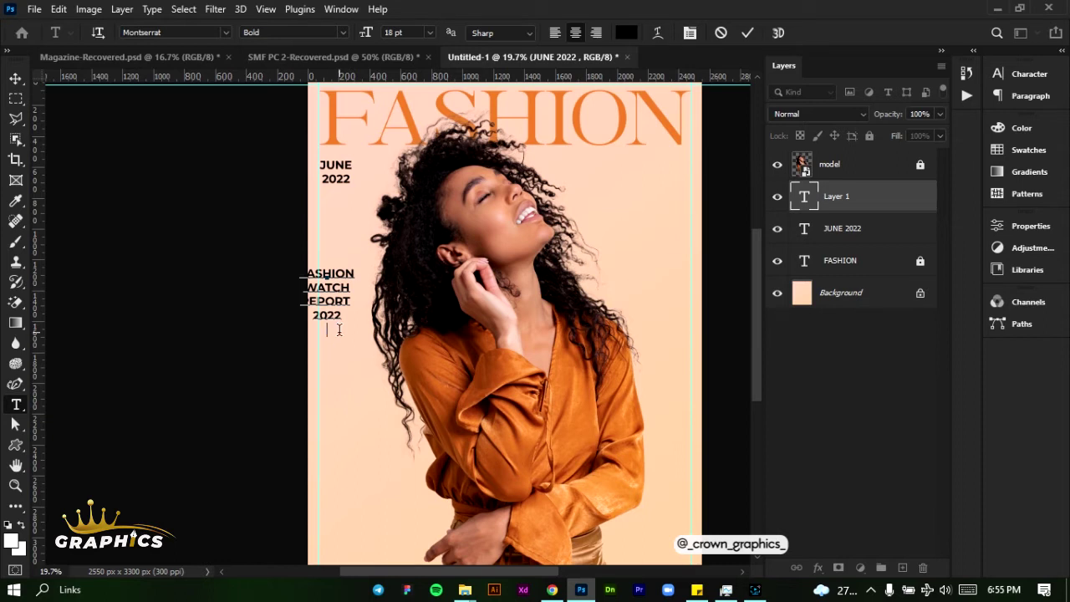
pyautogui.click(337, 329)
pyautogui.moveTo(334, 372); pyautogui.dragTo(349, 352)
# Set the cover line text to 24 pt and commit it.
pyautogui.hotkey('ctrl', 'a')
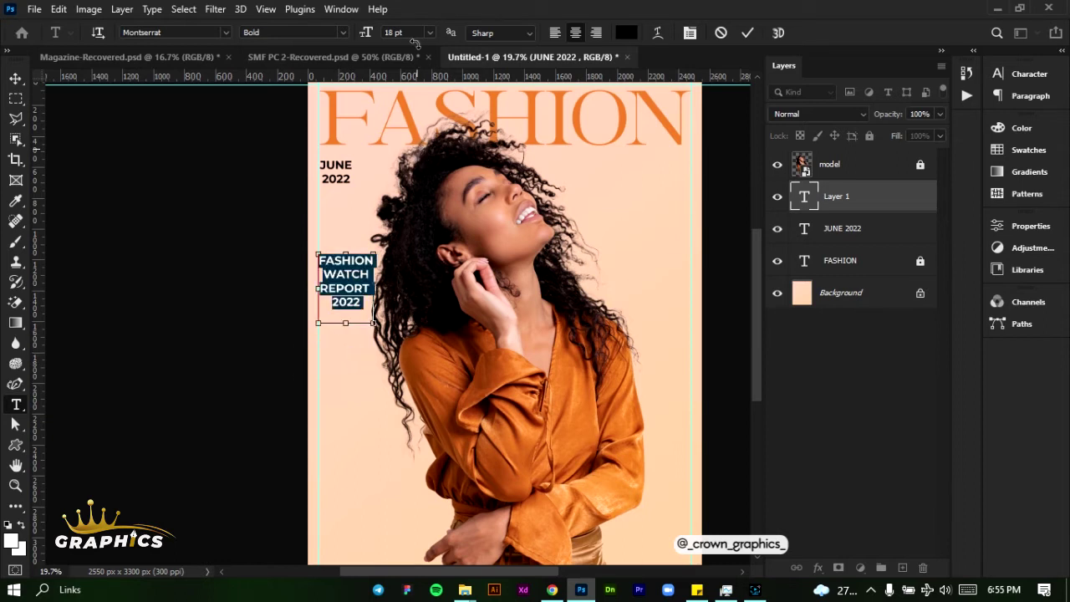
pyautogui.click(428, 34)
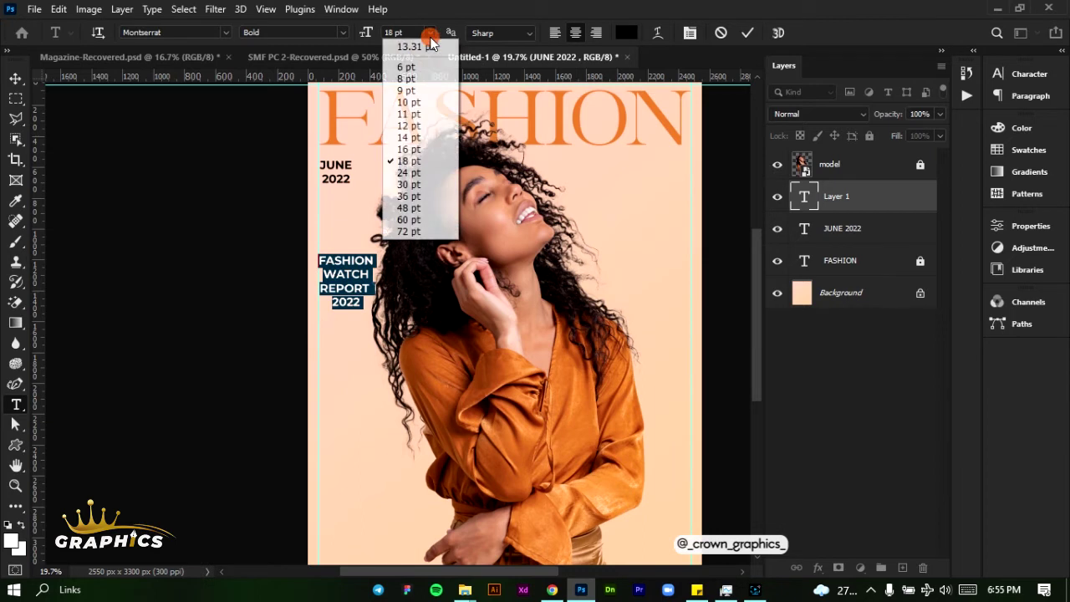
pyautogui.click(409, 172)
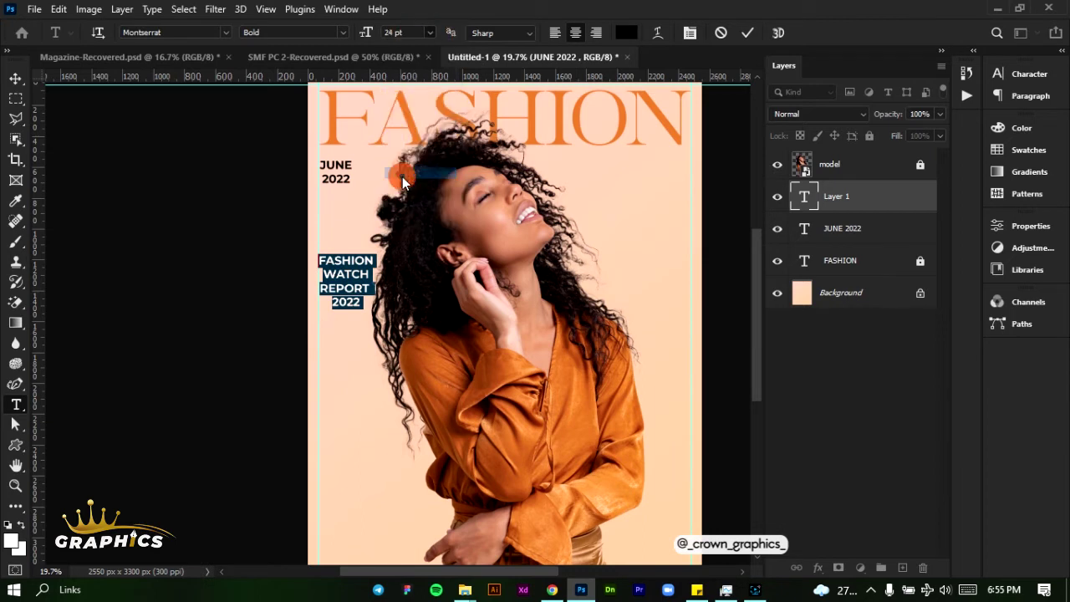
pyautogui.click(746, 34)
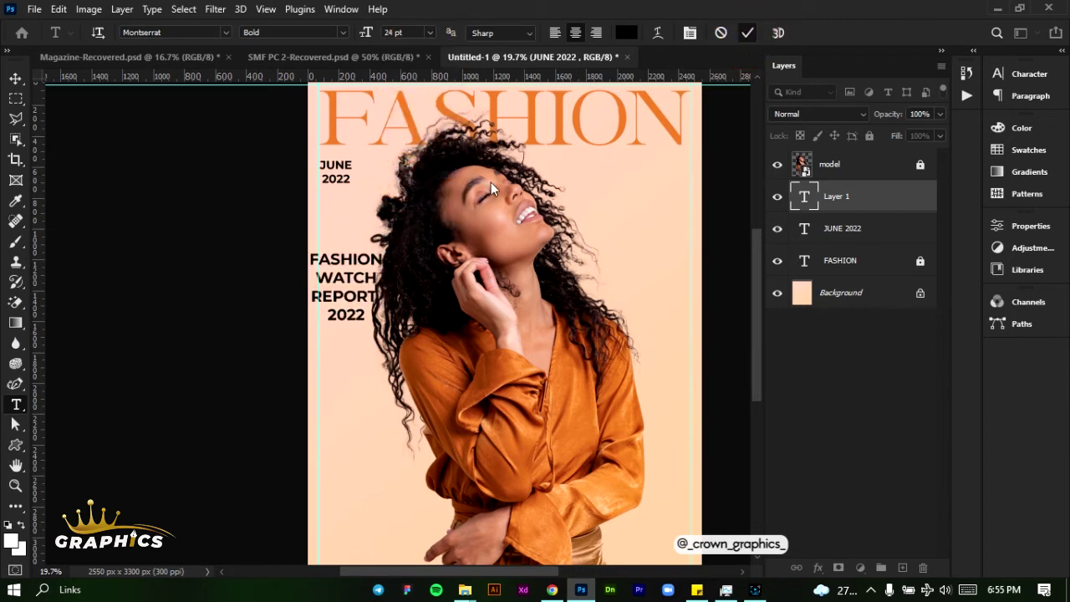
# Unlock the model layer, shift the model right and move the cover line closer.
pyautogui.click(922, 165)
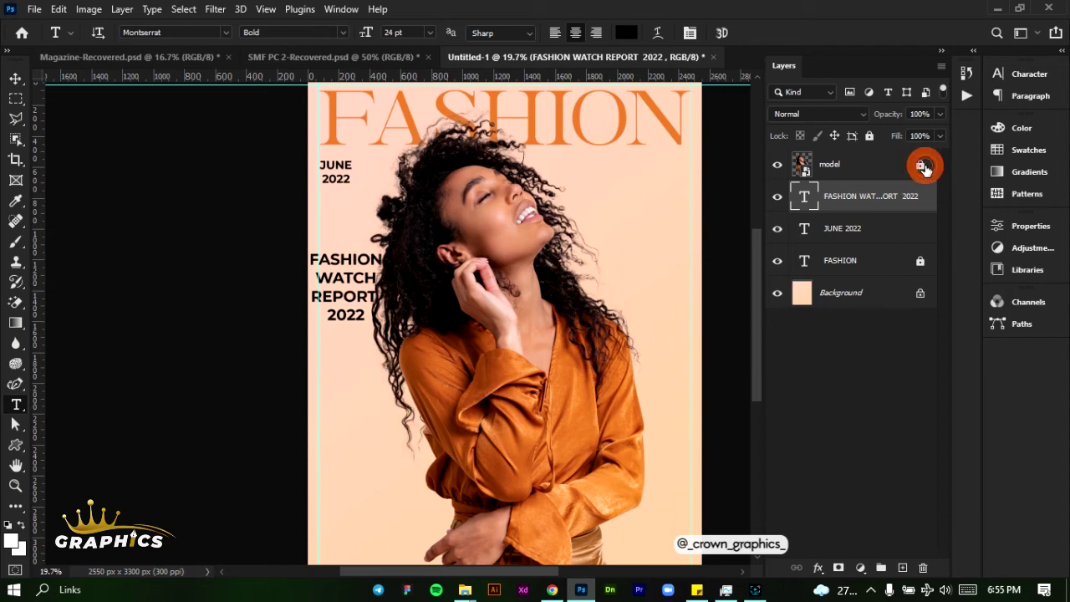
pyautogui.click(16, 78)
pyautogui.moveTo(442, 343)
pyautogui.mouseDown()
pyautogui.moveTo(463, 343)
pyautogui.moveTo(450, 346)
pyautogui.mouseUp()
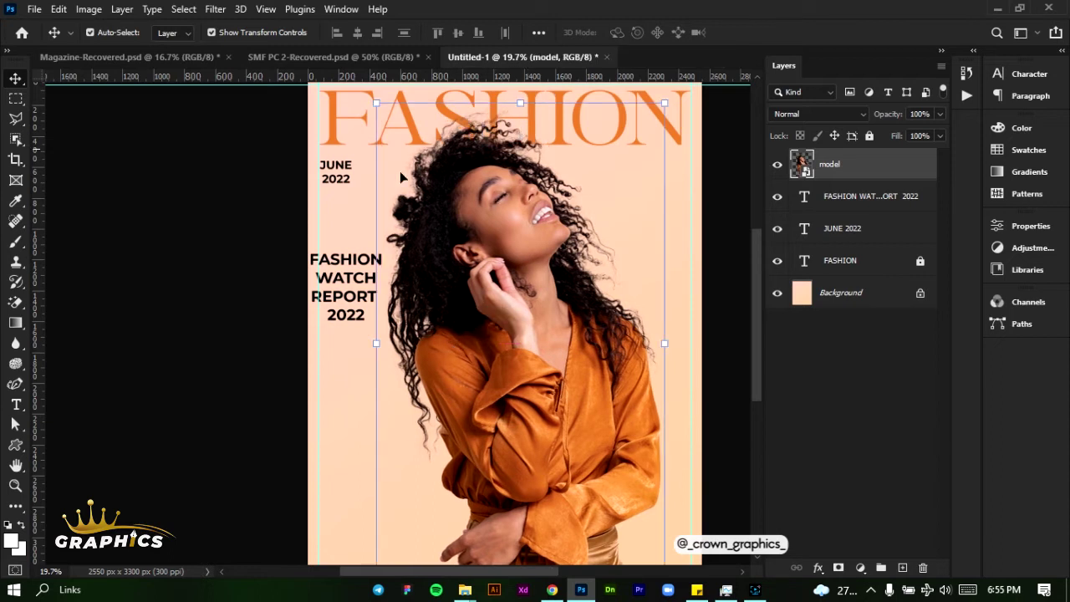
pyautogui.moveTo(345, 283); pyautogui.dragTo(352, 286)
# Resize the cover line to 21 pt and nudge it left and up.
pyautogui.click(997, 73)
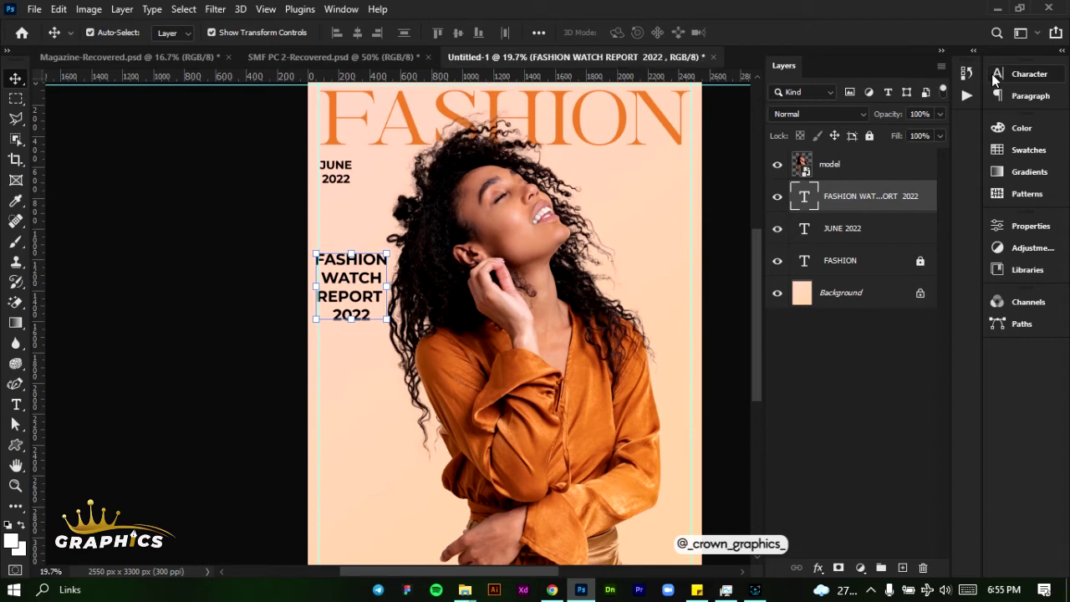
pyautogui.click(843, 113)
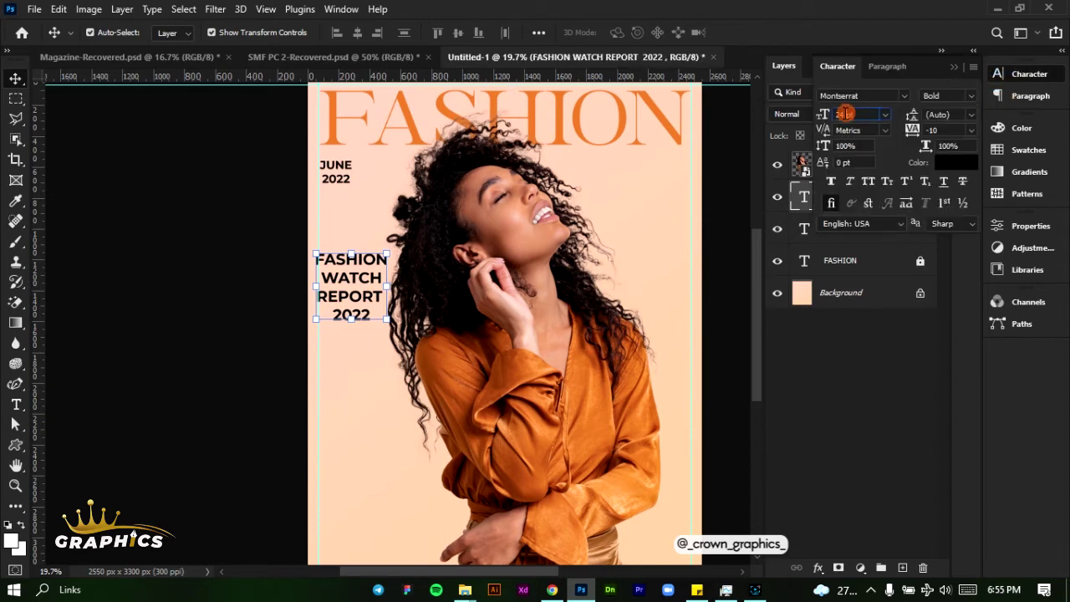
pyautogui.write('21')
pyautogui.press('Return')
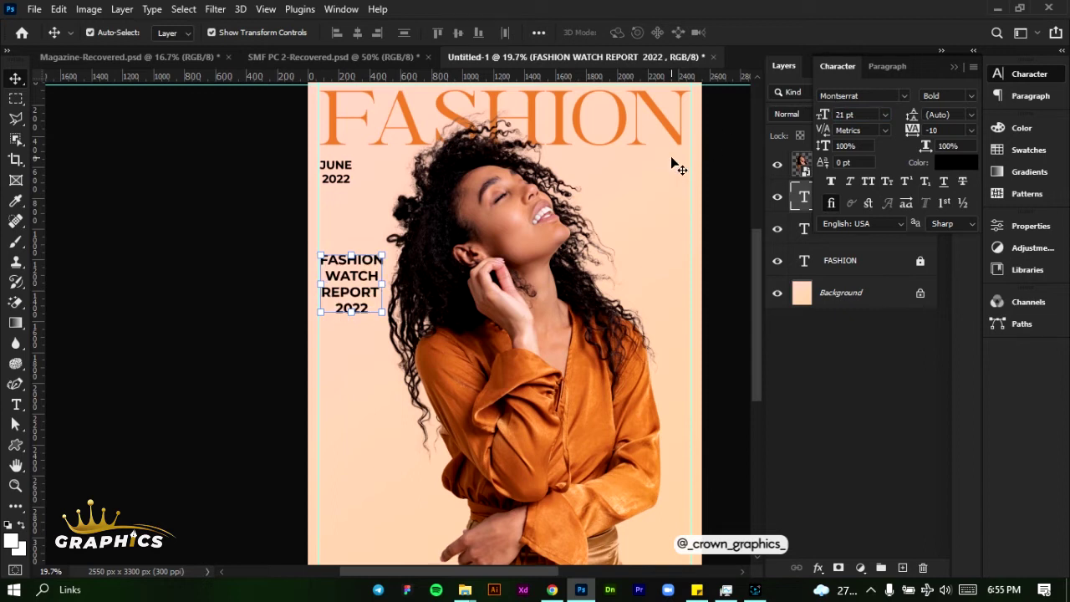
pyautogui.hotkey('shift', 'Left')
pyautogui.hotkey('shift', 'Left')
pyautogui.hotkey('shift', 'Left')
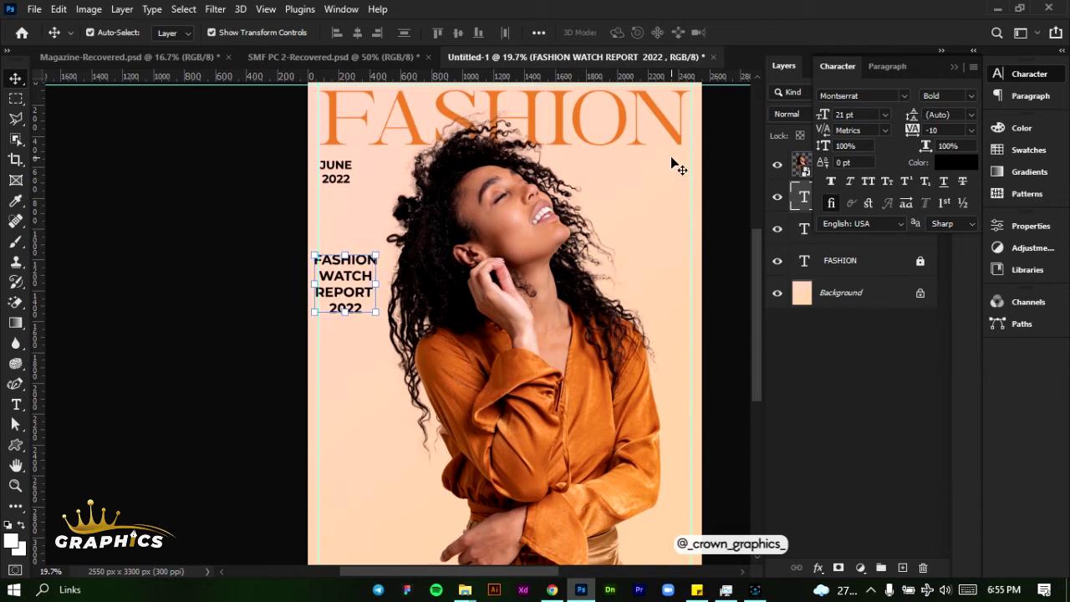
pyautogui.hotkey('shift', 'Up')
# Move the model photo slightly left and lock her layer again.
pyautogui.moveTo(505, 380); pyautogui.dragTo(488, 380)
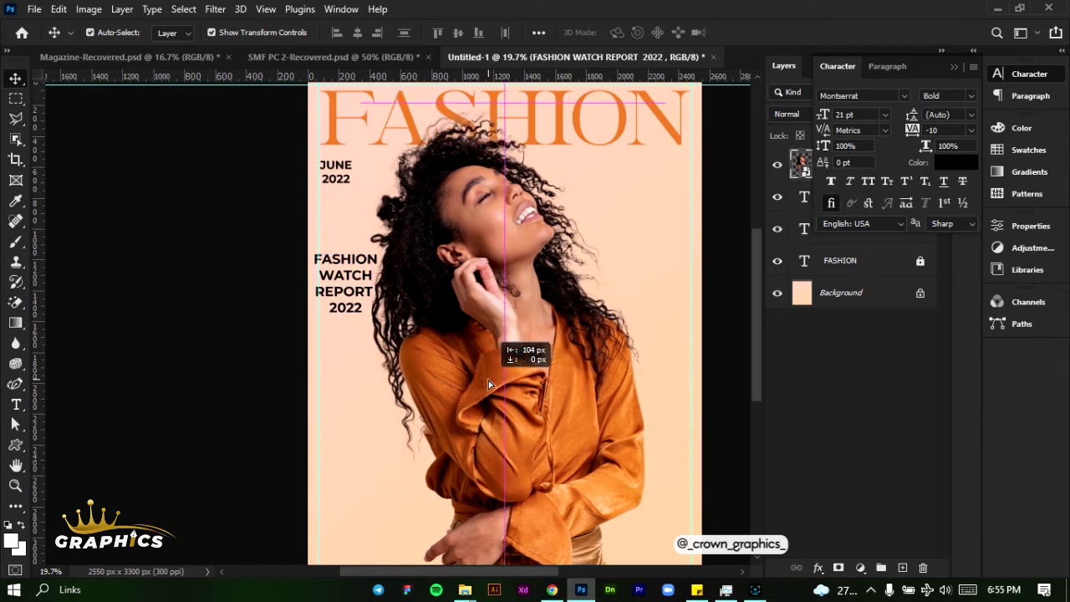
pyautogui.moveTo(488, 381); pyautogui.dragTo(492, 383)
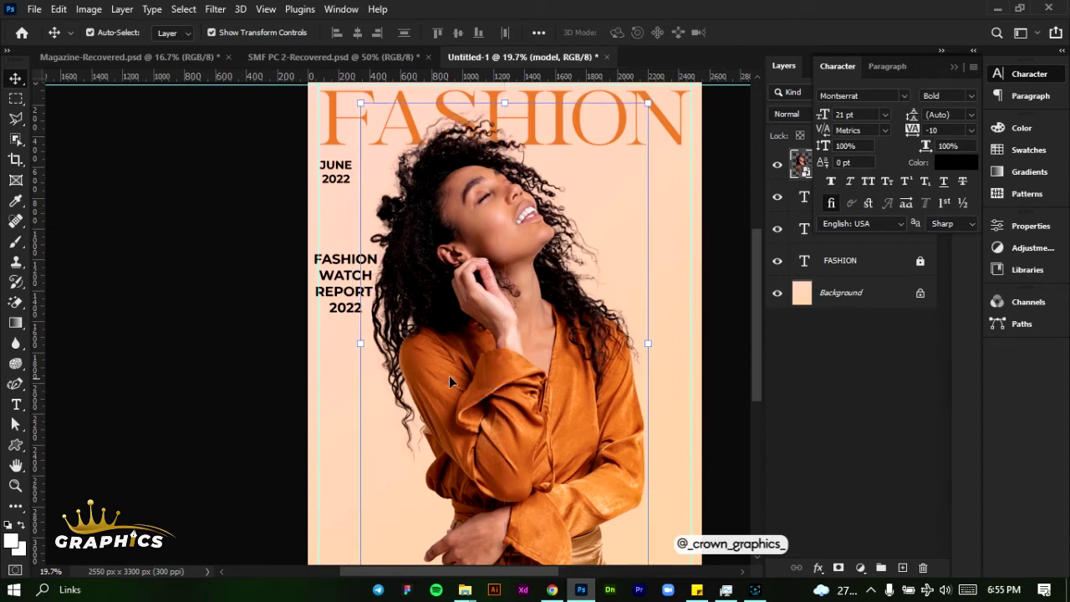
pyautogui.click(953, 72)
pyautogui.click(869, 136)
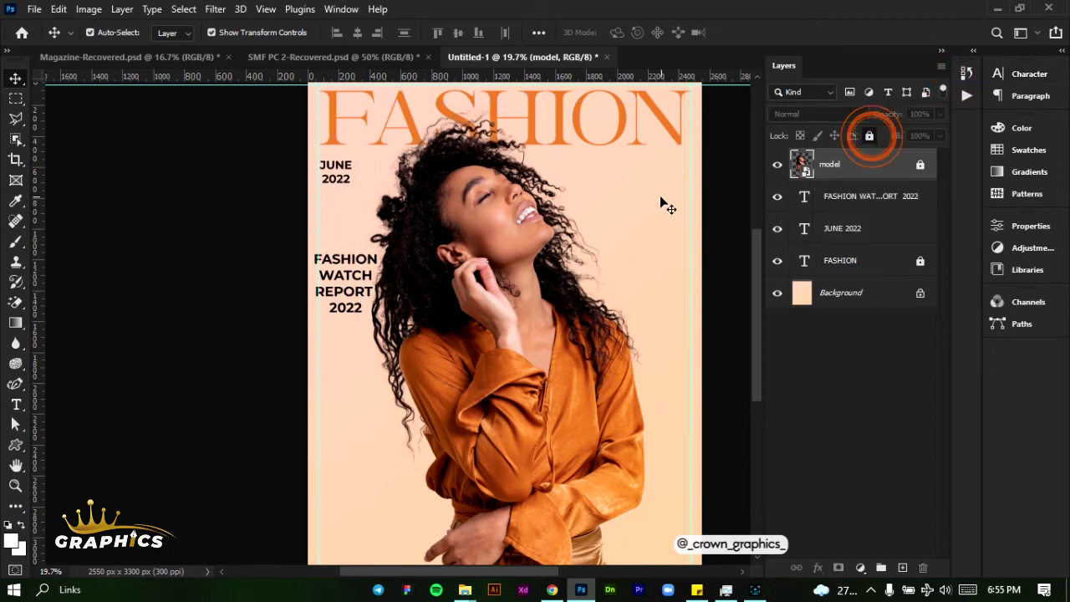
# Add a horizontal text layer near the cover bottom reading 'JENNIFER THOMPSON'.
pyautogui.click(15, 405)
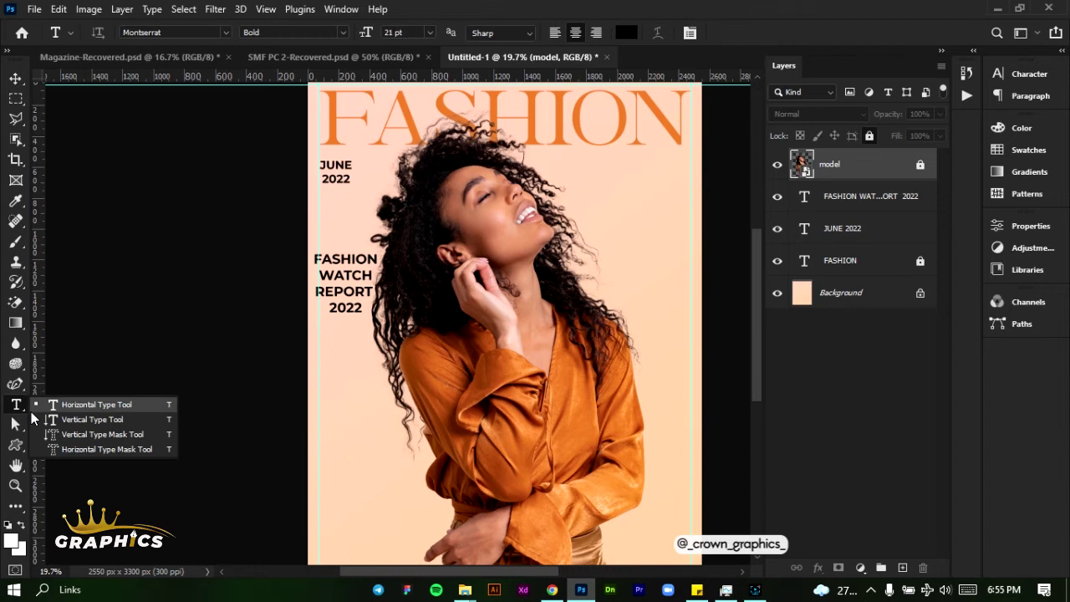
pyautogui.click(64, 405)
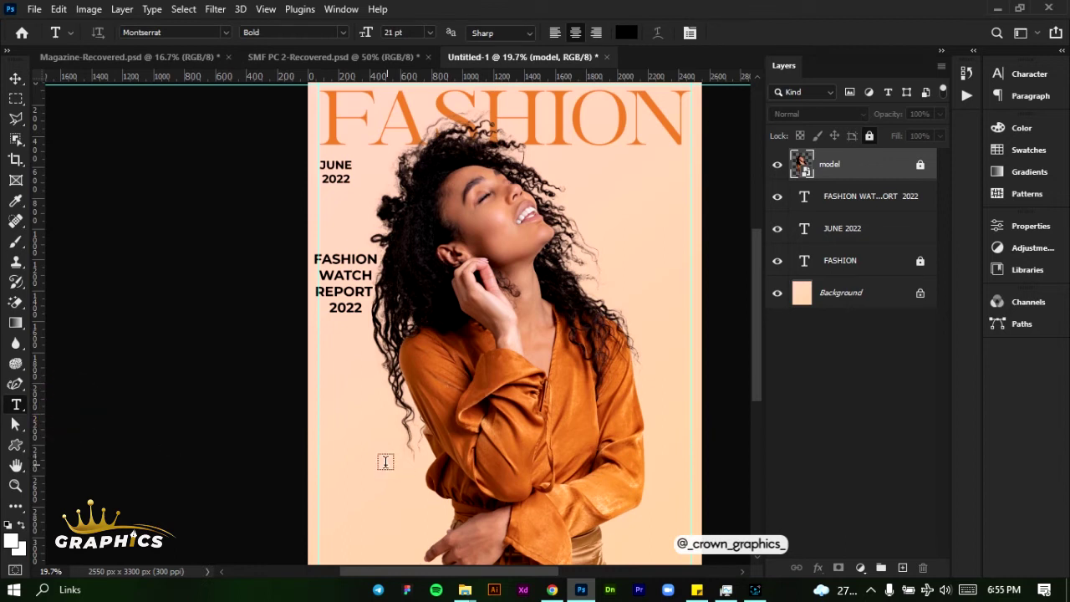
pyautogui.click(375, 468)
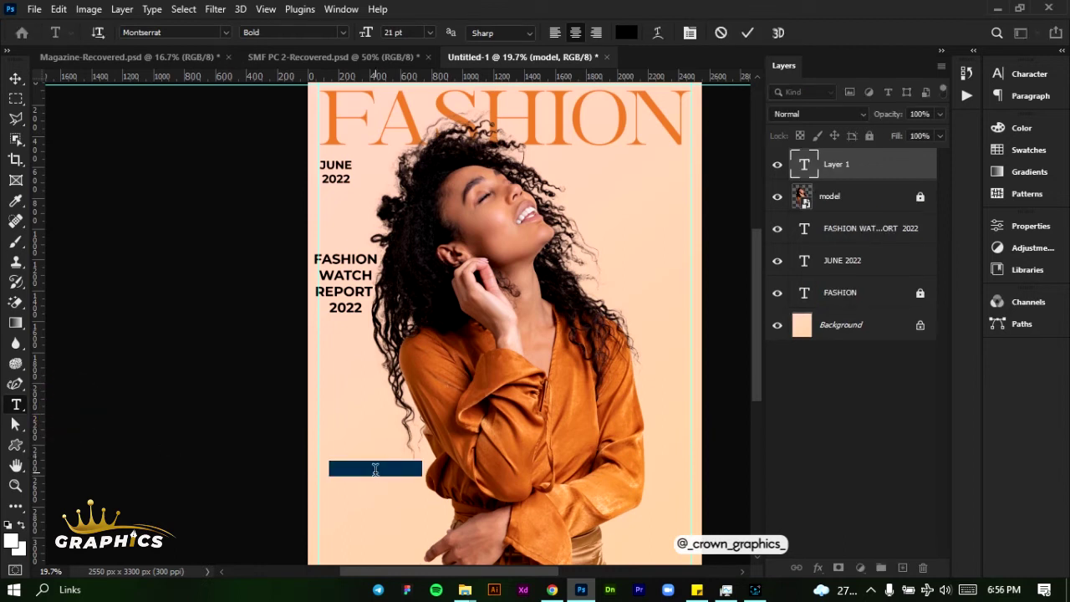
pyautogui.click(375, 469)
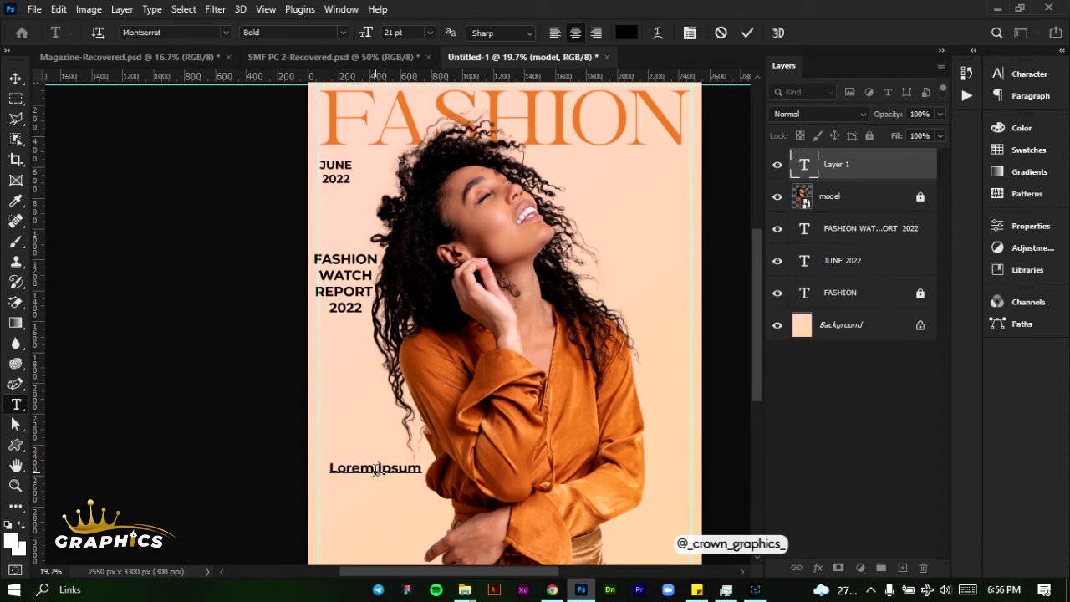
pyautogui.write('JENNIFER ')
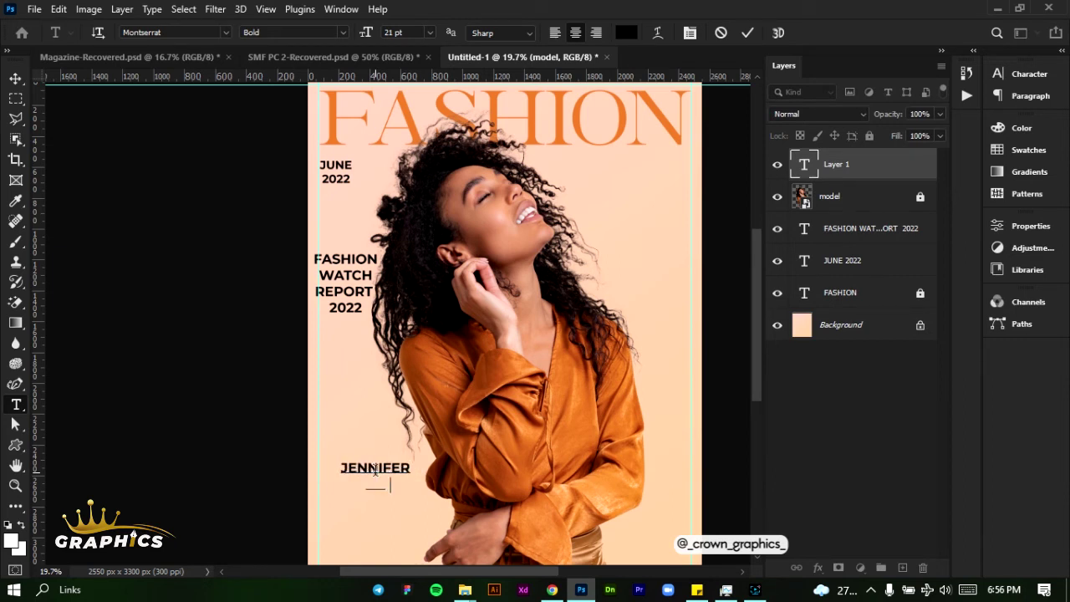
pyautogui.write('THOMPSO')
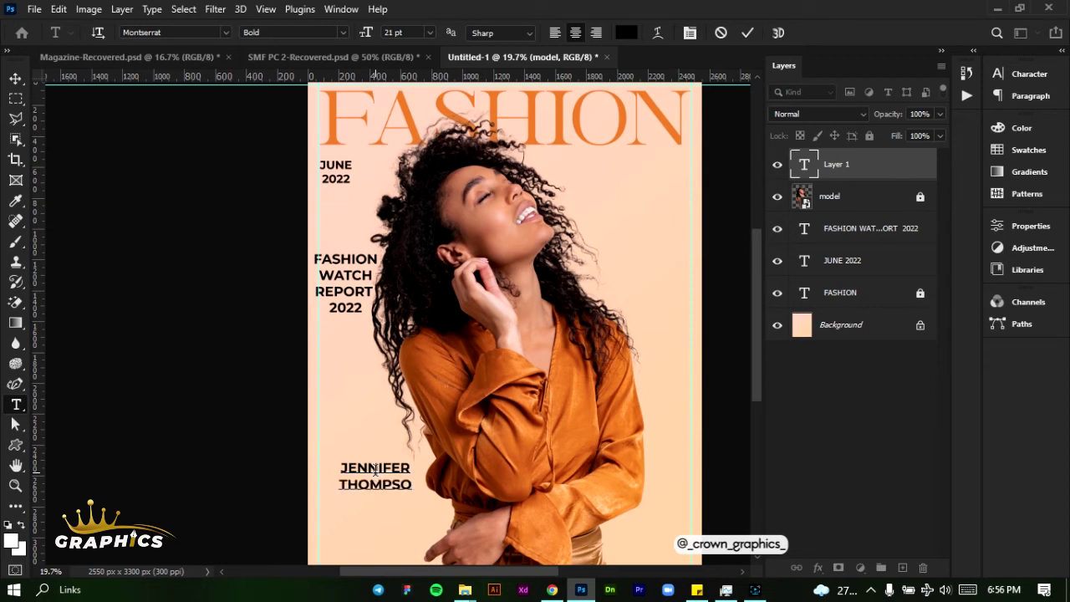
pyautogui.write('N')
# Stretch the name text wider and commit it.
pyautogui.hotkey('ctrl', 'a')
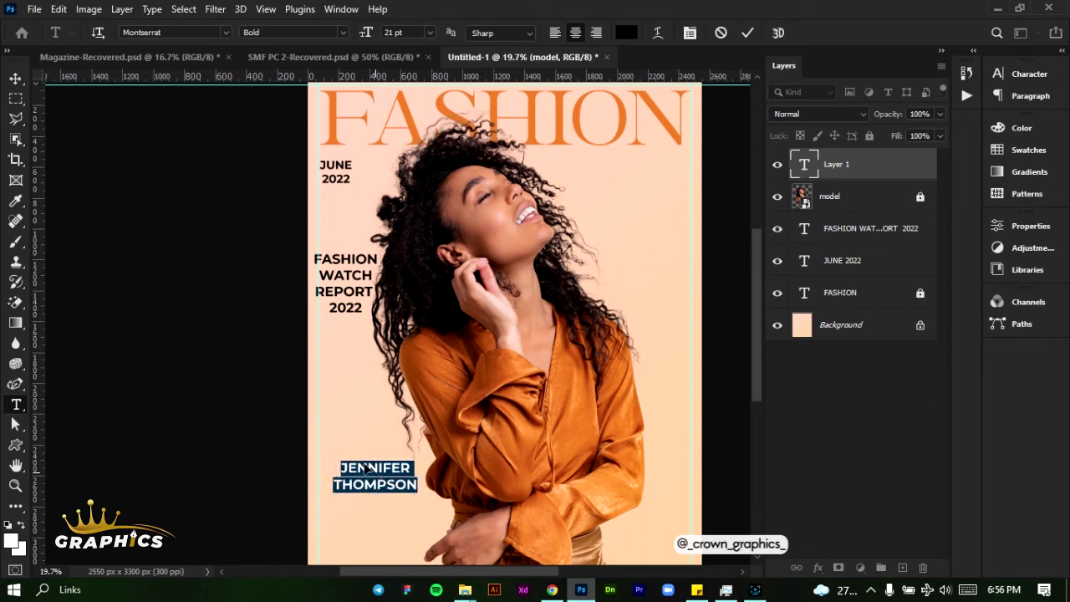
pyautogui.press('ctrl')
pyautogui.moveTo(422, 481); pyautogui.dragTo(480, 475)
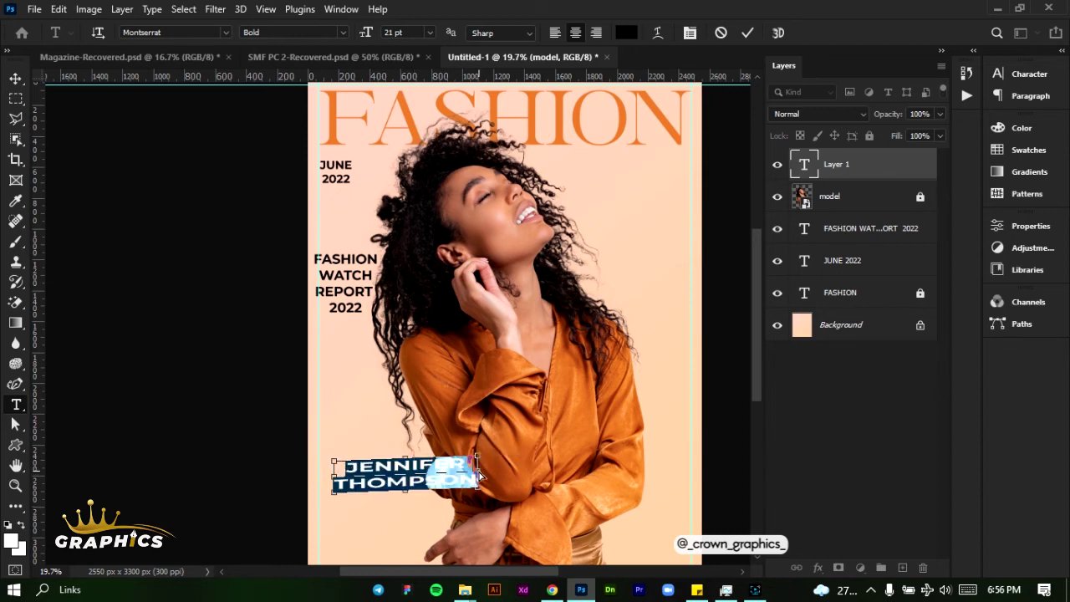
pyautogui.click(748, 34)
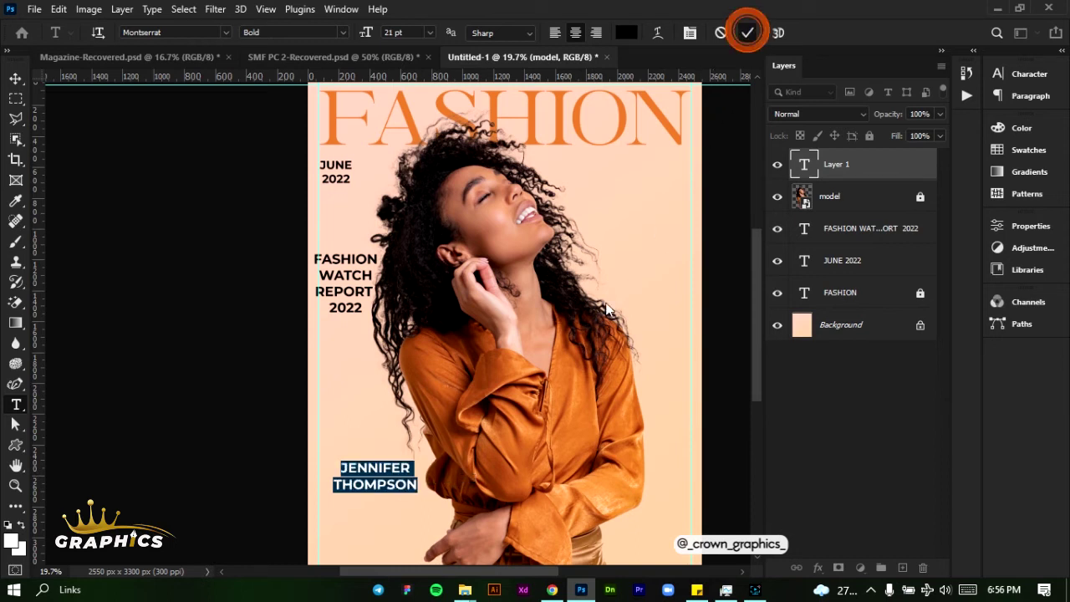
pyautogui.click(16, 78)
# Scale the name up much larger toward the bottom centre and commit the resize.
pyautogui.moveTo(418, 476); pyautogui.dragTo(610, 481)
pyautogui.moveTo(502, 500); pyautogui.dragTo(557, 509)
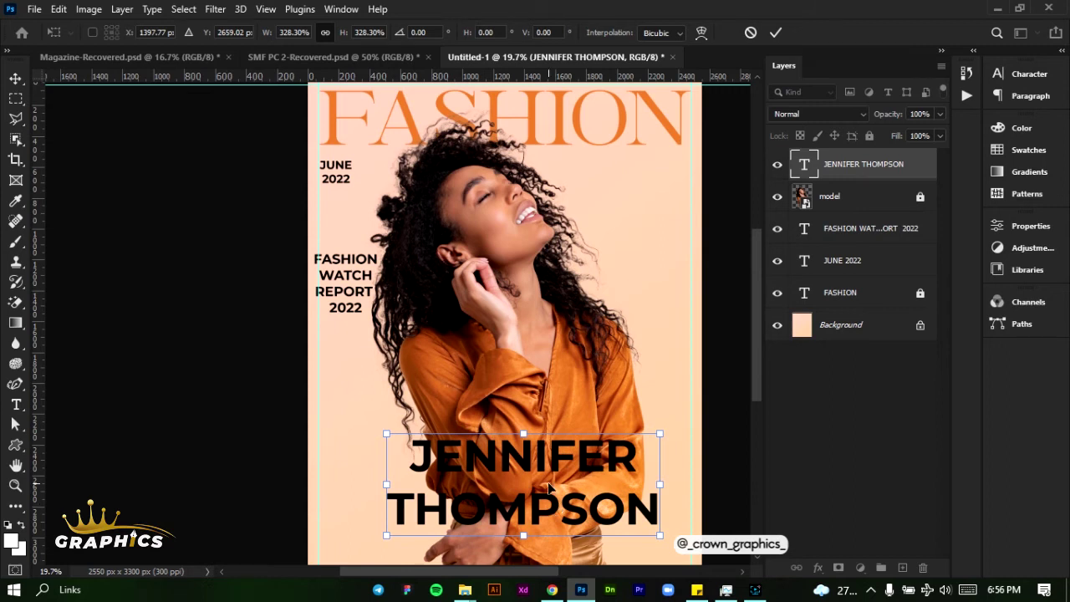
pyautogui.click(780, 31)
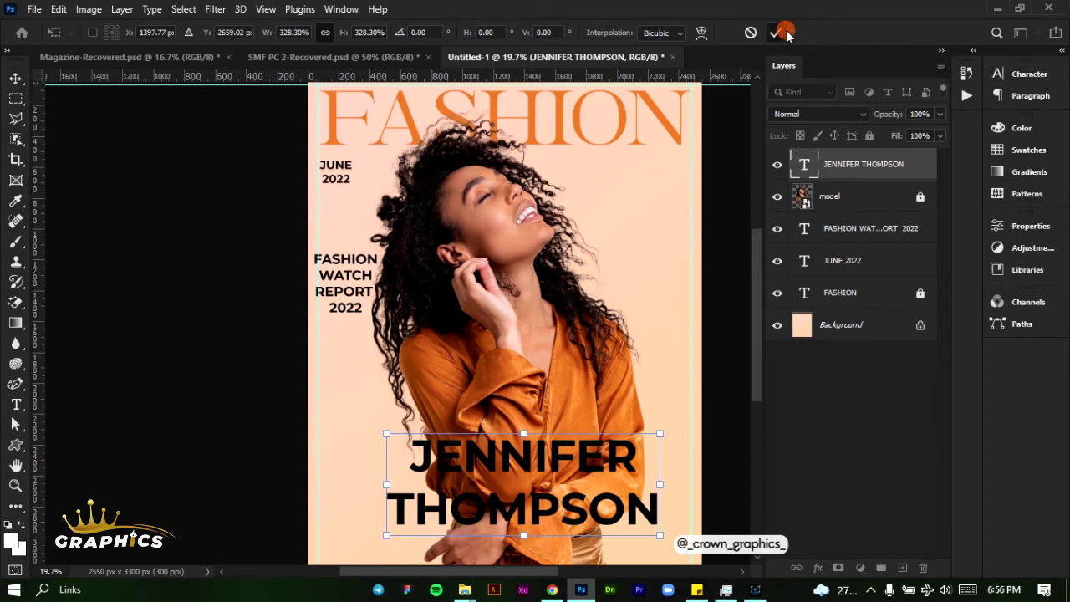
# Give the name 60 pt leading and a 72 pt font size.
pyautogui.click(1001, 74)
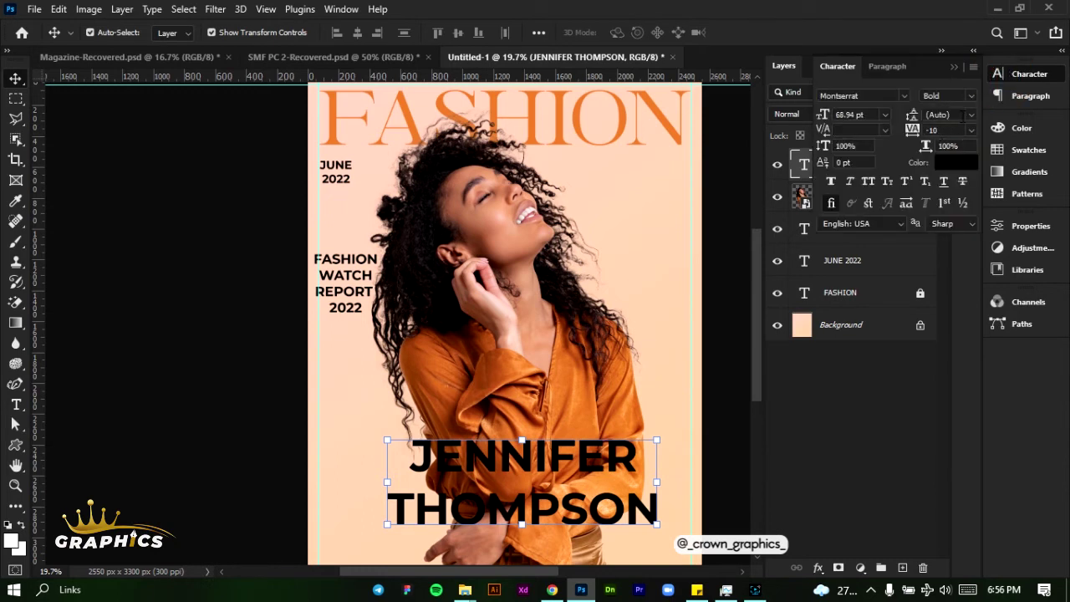
pyautogui.click(970, 115)
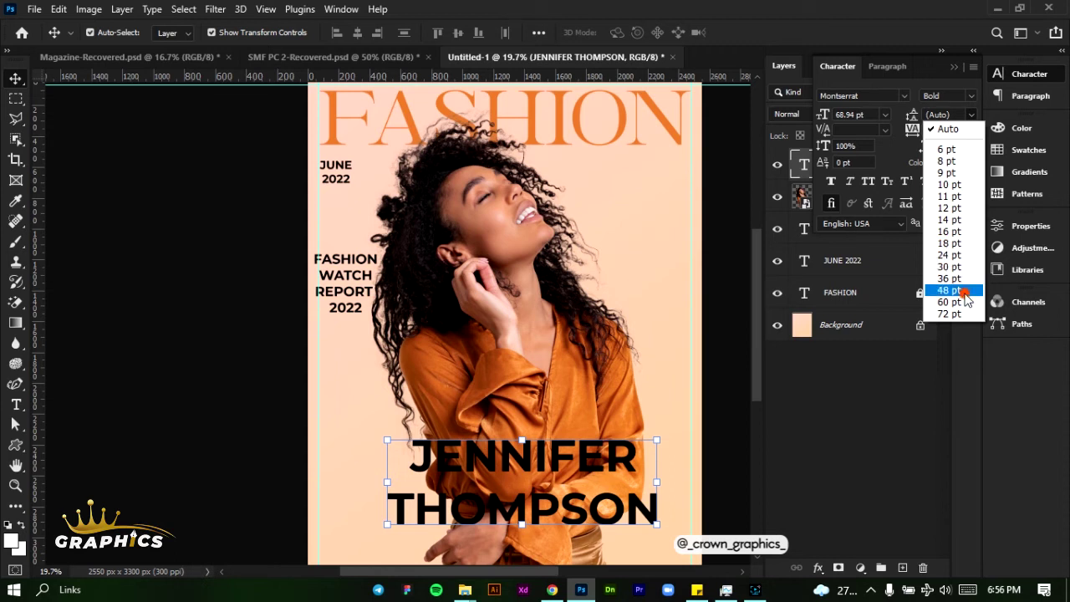
pyautogui.click(962, 290)
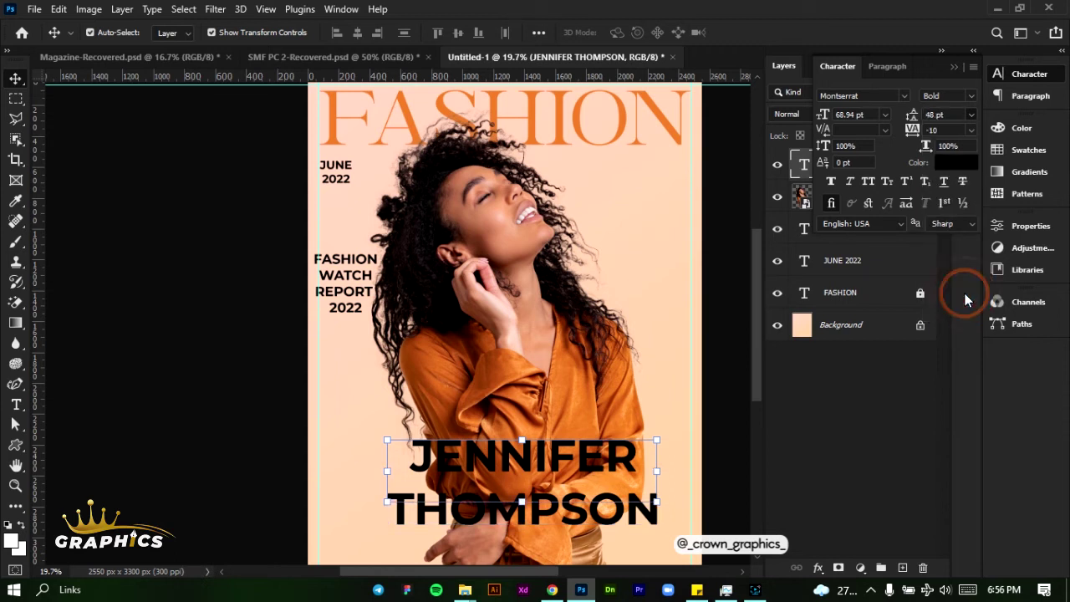
pyautogui.click(971, 116)
pyautogui.click(956, 305)
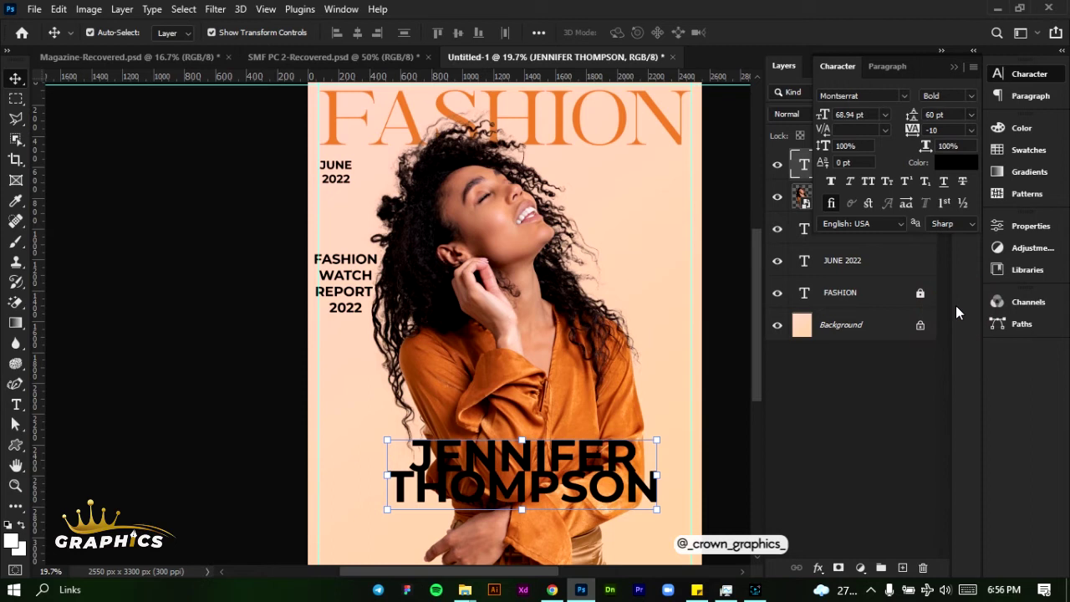
pyautogui.click(884, 114)
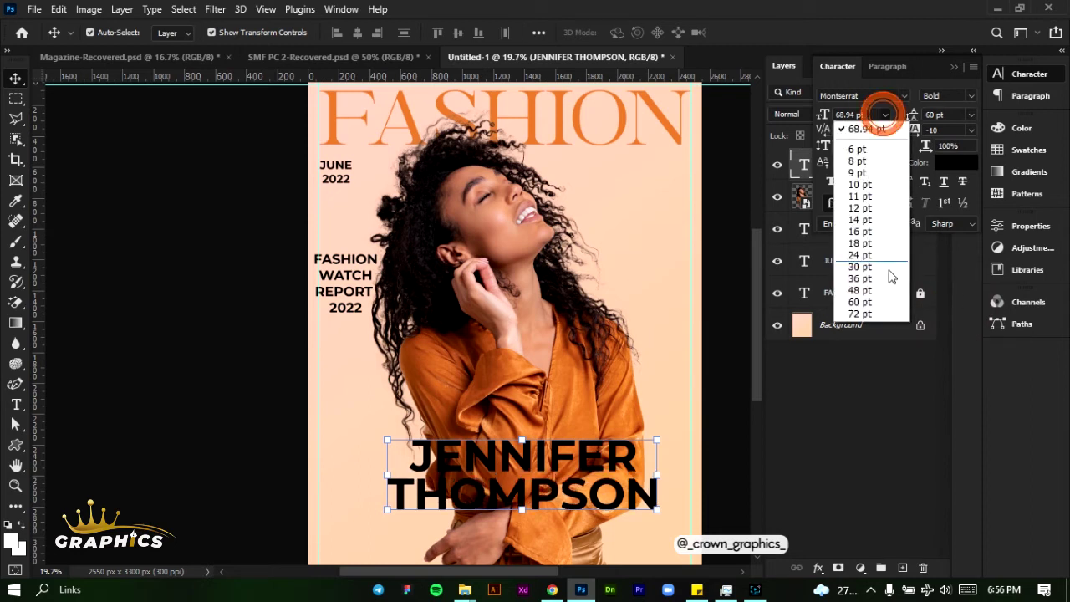
pyautogui.click(888, 308)
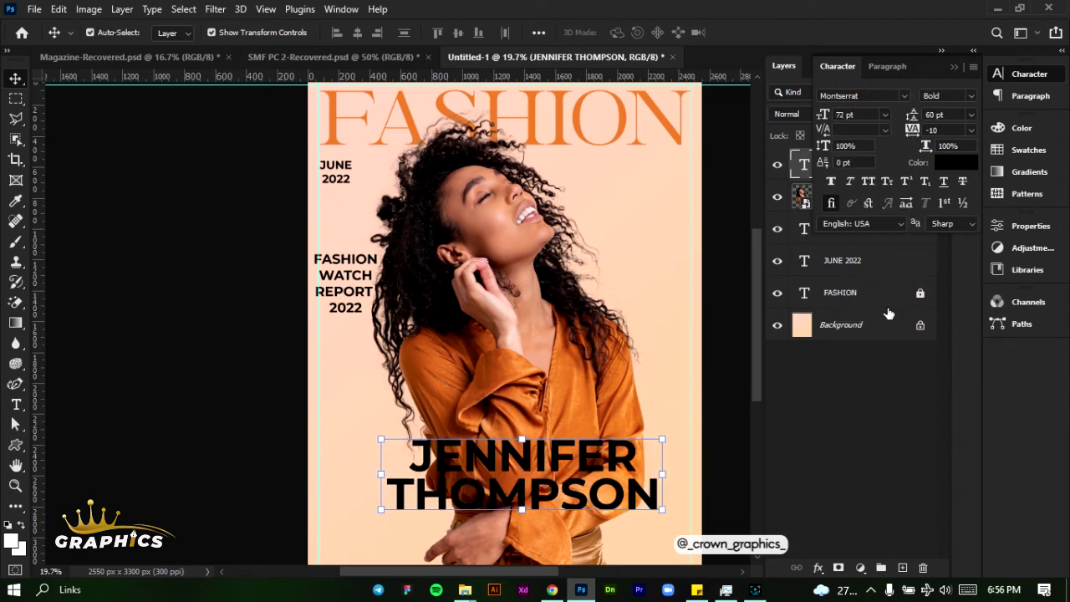
# Drag the name down to settle it at the cover's bottom edge.
pyautogui.moveTo(608, 479); pyautogui.dragTo(605, 493)
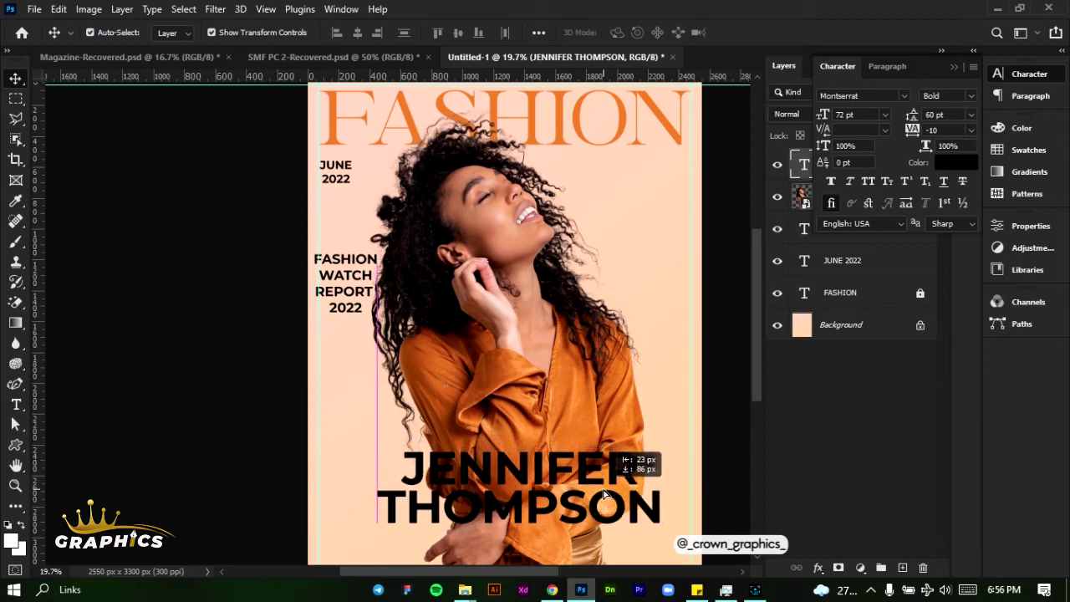
pyautogui.moveTo(606, 494); pyautogui.dragTo(605, 494)
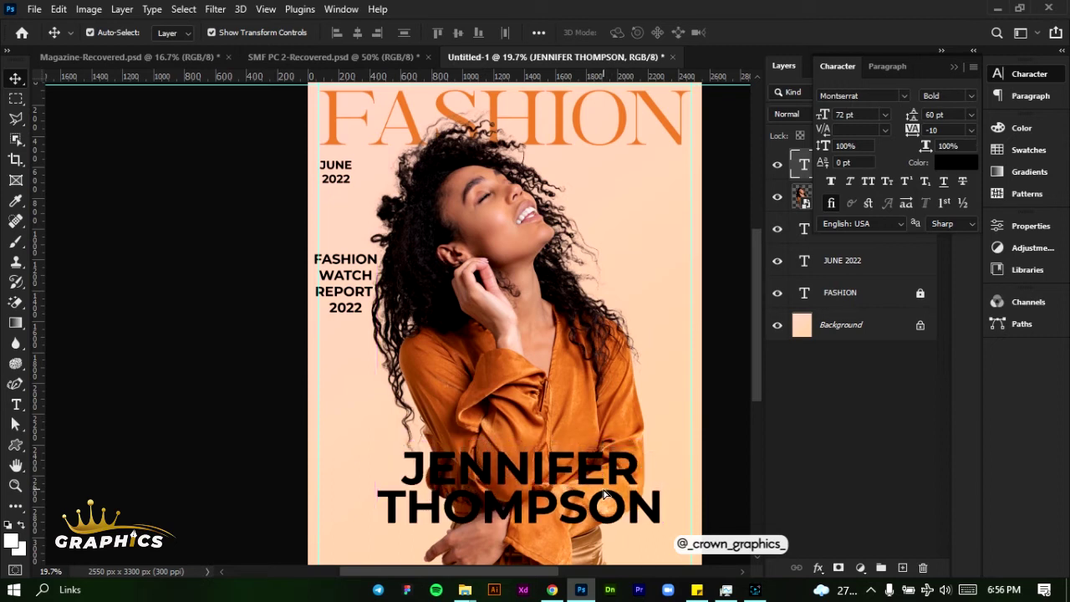
pyautogui.click(184, 9)
pyautogui.click(190, 27)
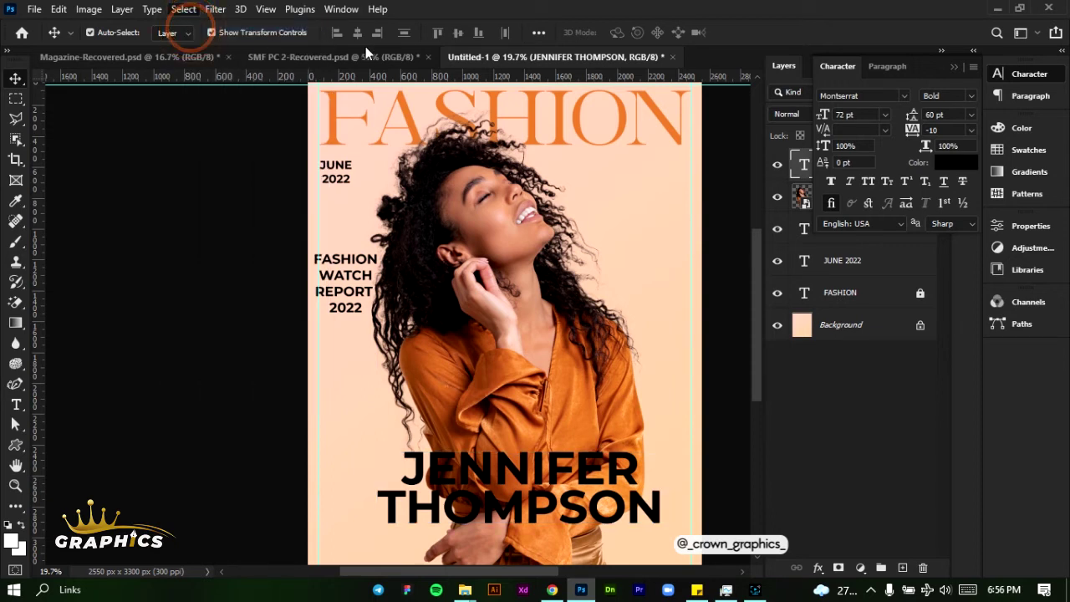
pyautogui.click(357, 33)
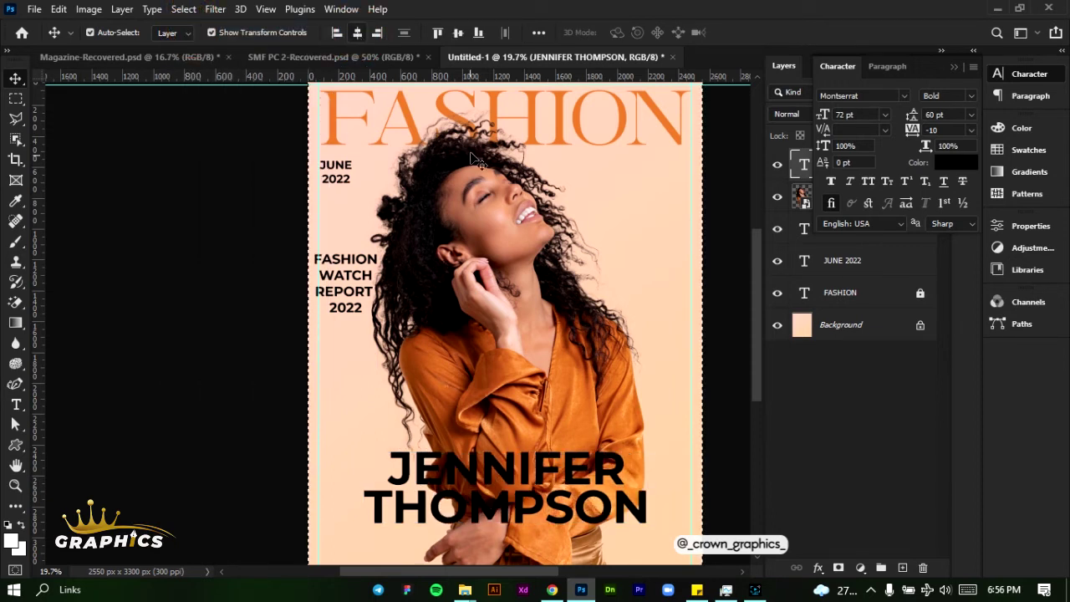
pyautogui.click(185, 9)
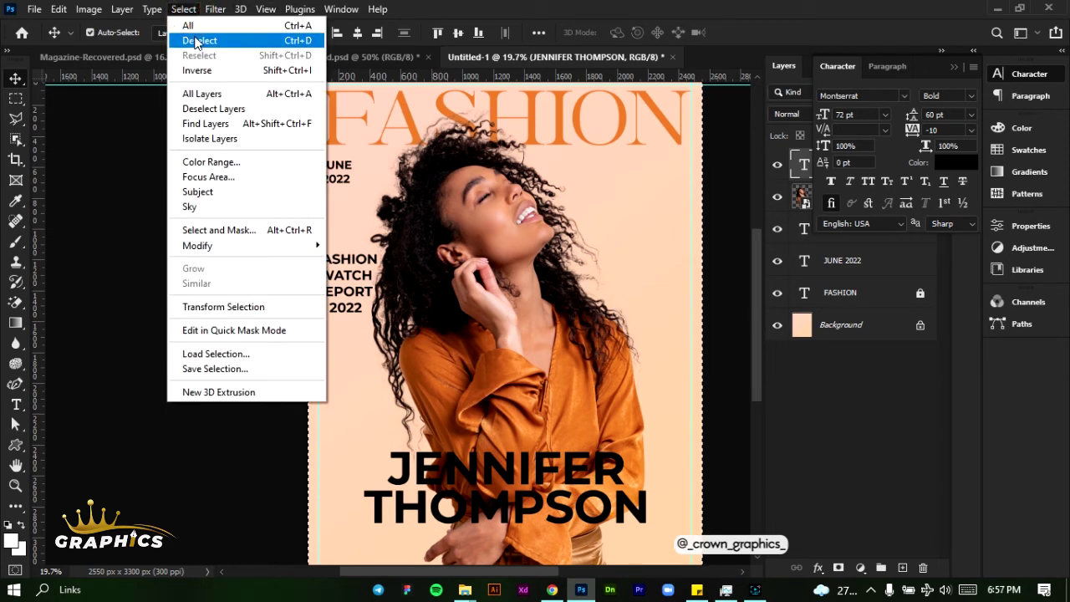
pyautogui.click(196, 41)
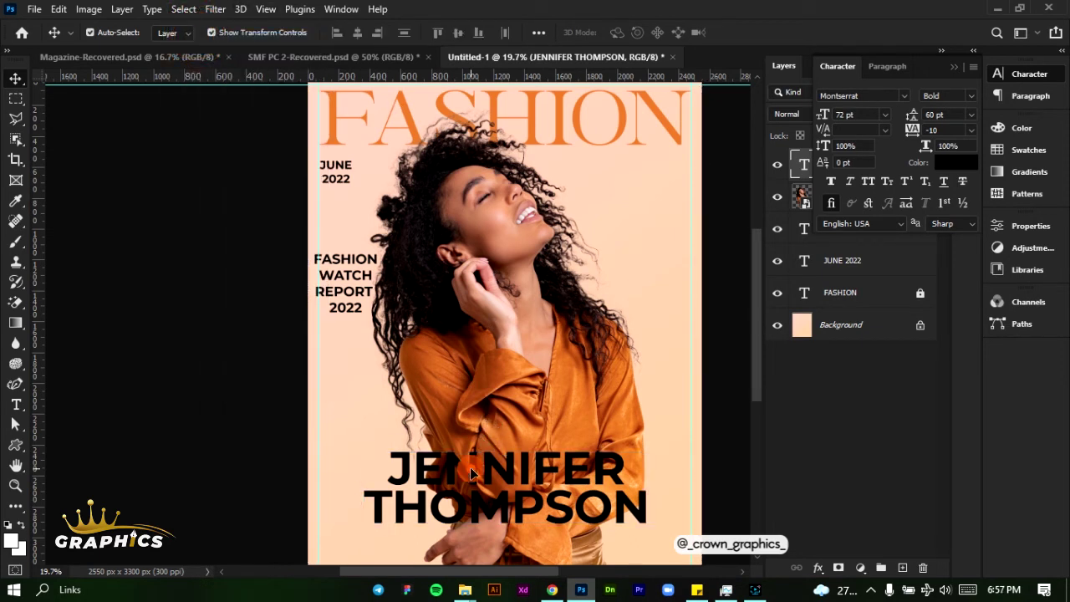
# Select the word JENNIFER in the name and bring up its text colour picker.
pyautogui.doubleClick(399, 468)
pyautogui.moveTo(389, 468); pyautogui.dragTo(623, 474)
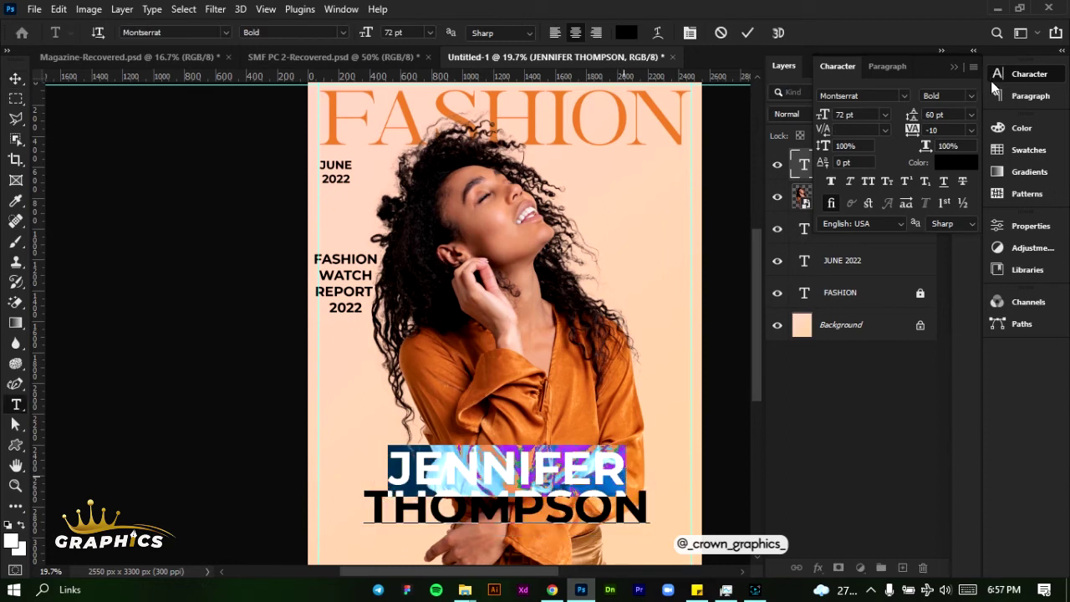
pyautogui.click(956, 170)
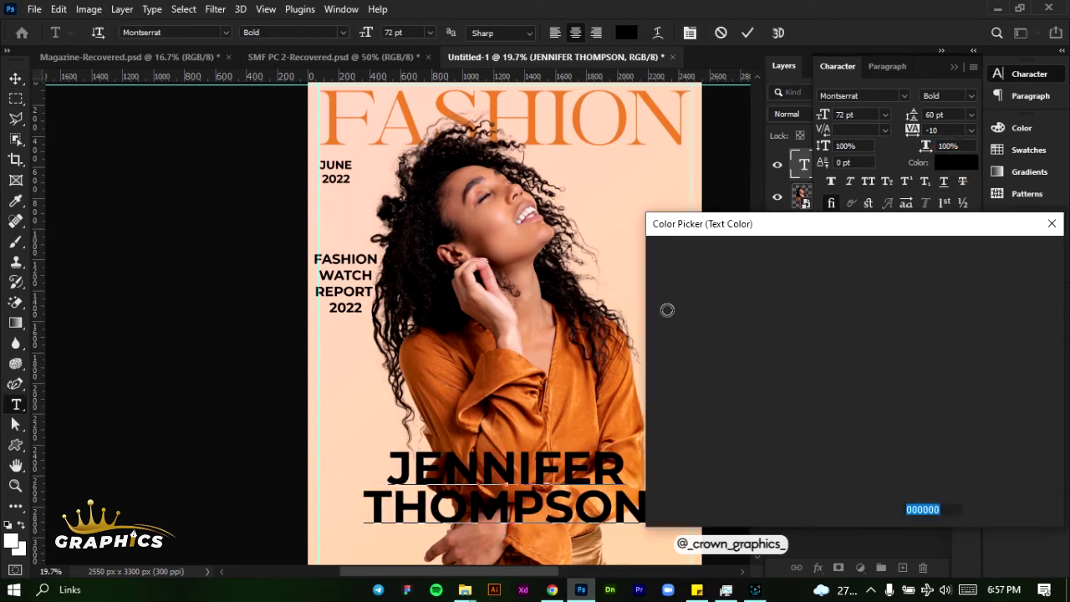
# Colour the word JENNIFER white (ffffff) and commit the text edit.
pyautogui.click(680, 295)
pyautogui.moveTo(681, 295); pyautogui.dragTo(656, 263)
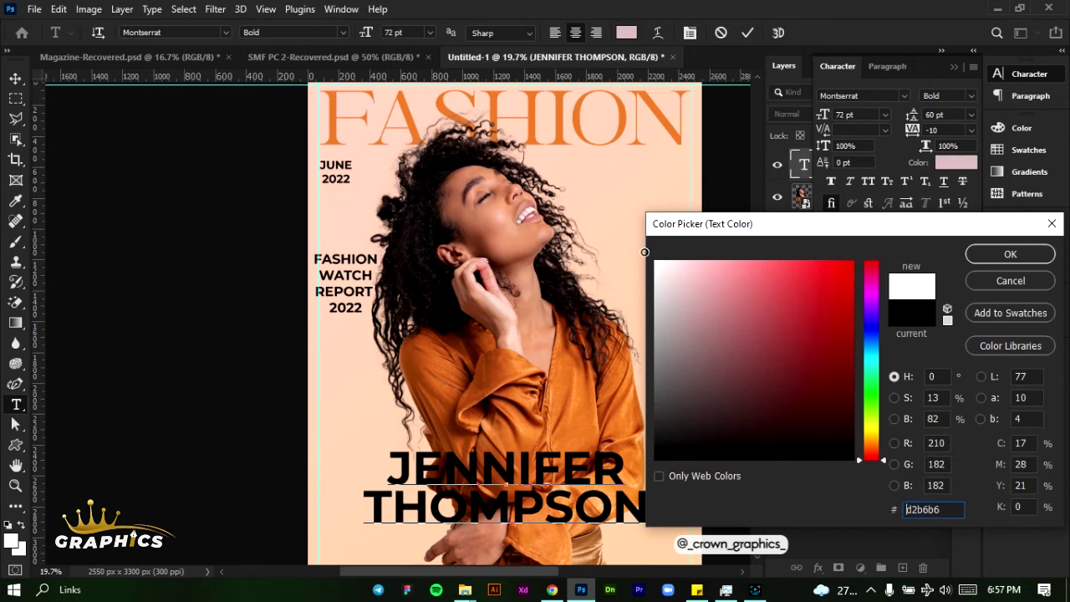
pyautogui.click(1028, 254)
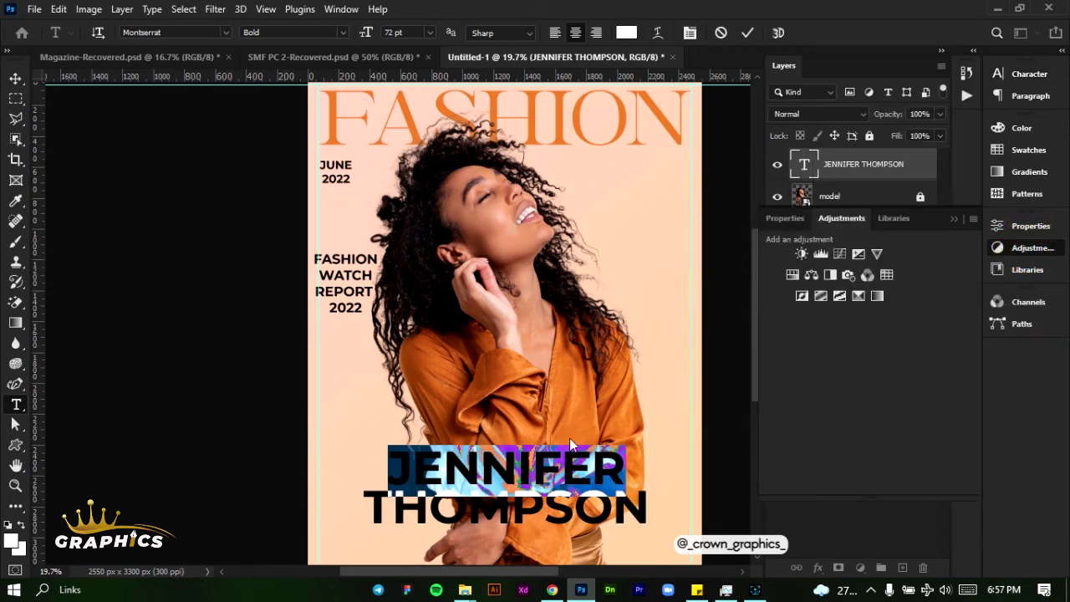
pyautogui.click(752, 33)
pyautogui.press('v')
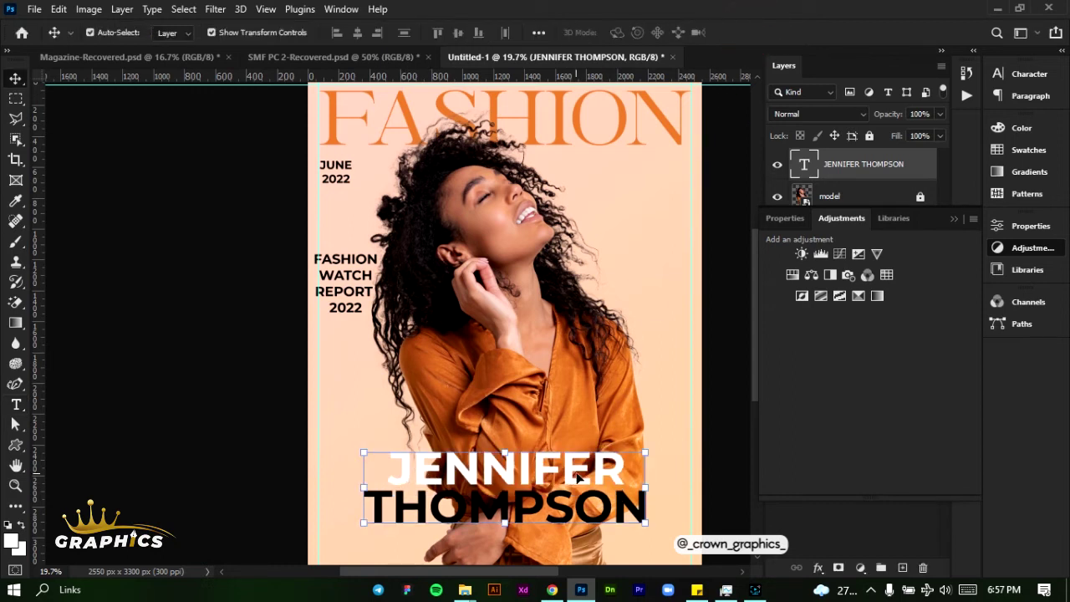
# Set the shape fill to peach e9ab78 sampled from the photo.
pyautogui.click(13, 447)
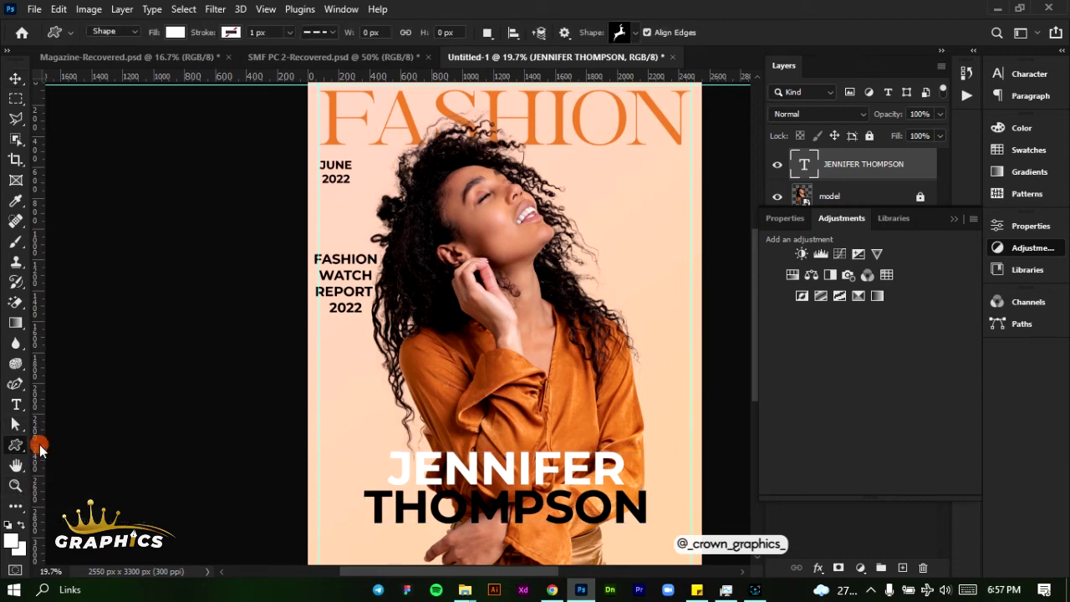
pyautogui.hotkey('shift', 'u')
pyautogui.click(179, 34)
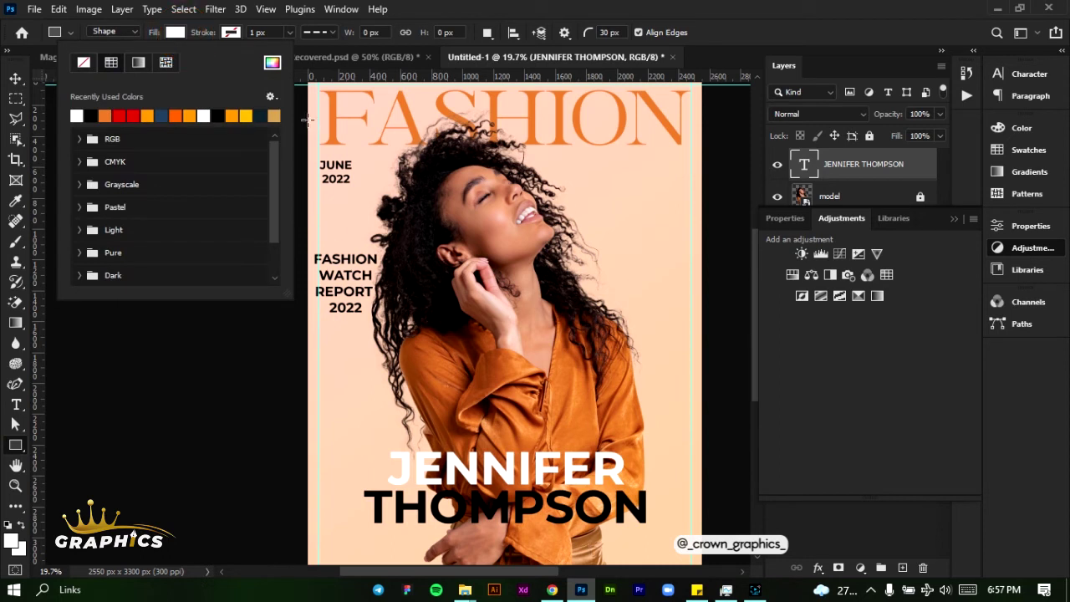
pyautogui.click(272, 64)
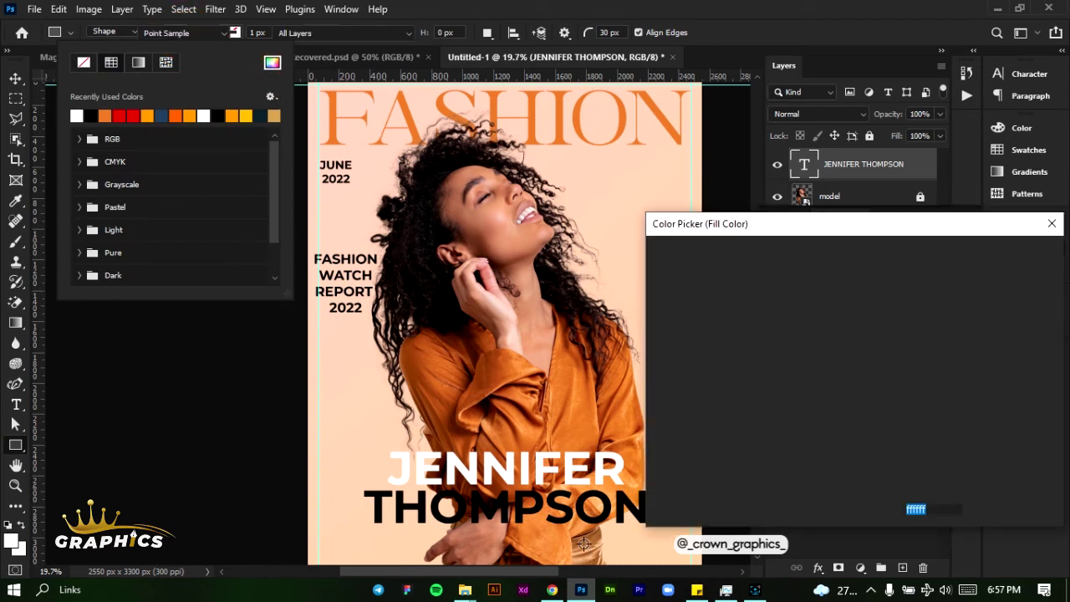
pyautogui.click(583, 551)
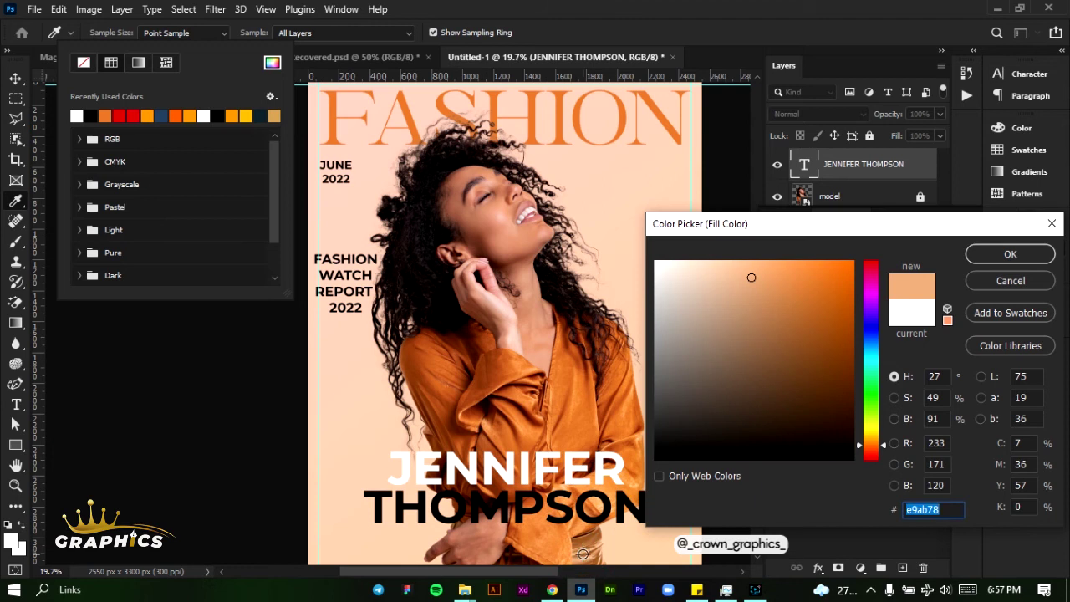
pyautogui.click(1010, 254)
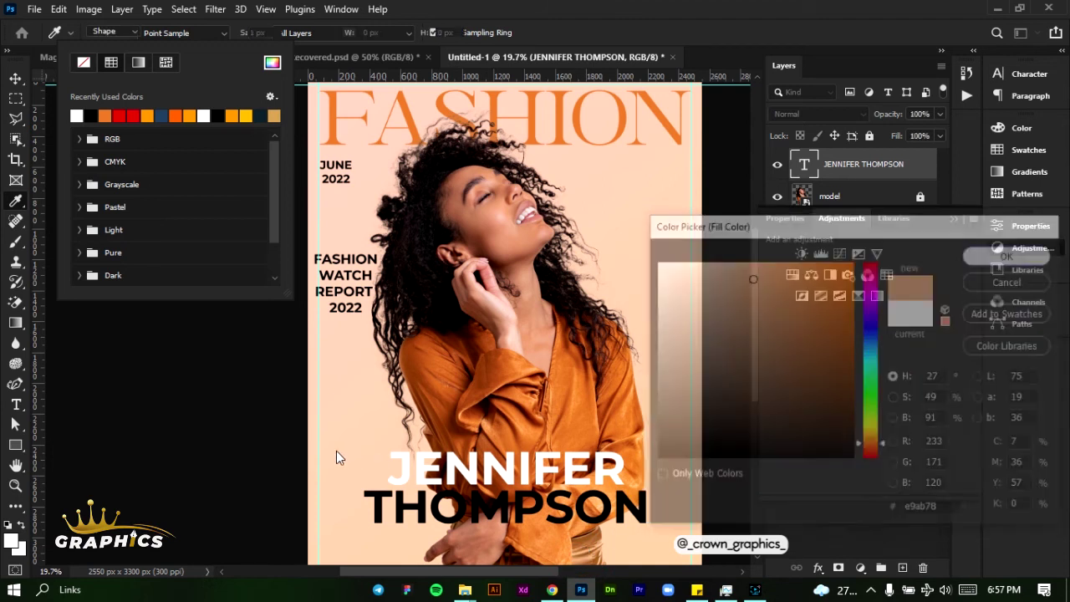
# Draw a trial peach rounded rectangle over the J, then undo it.
pyautogui.moveTo(374, 434); pyautogui.dragTo(420, 491)
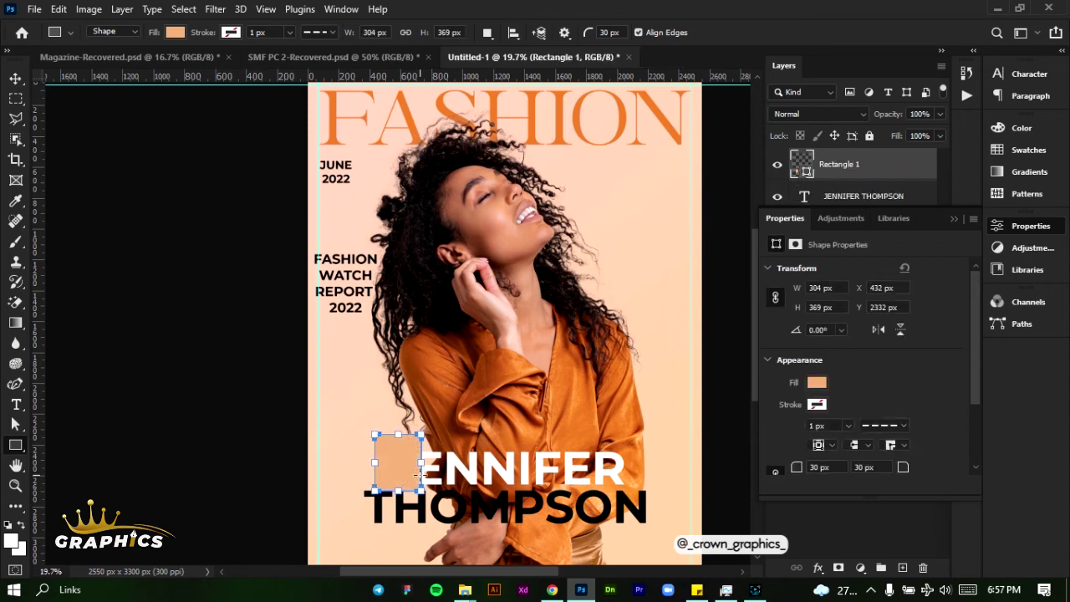
pyautogui.hotkey('alt', '[')
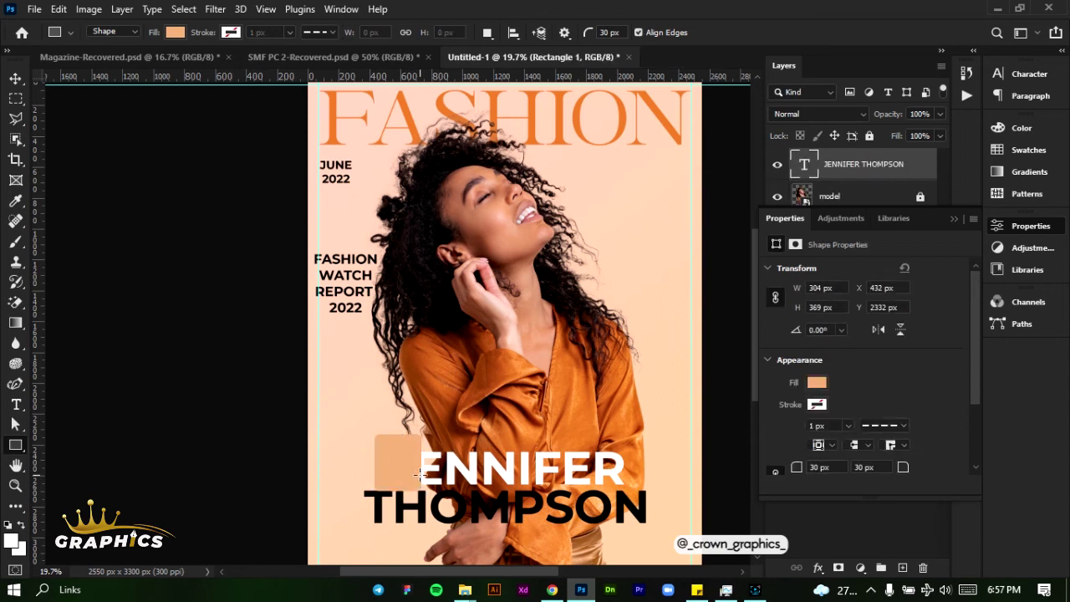
pyautogui.rightClick(15, 445)
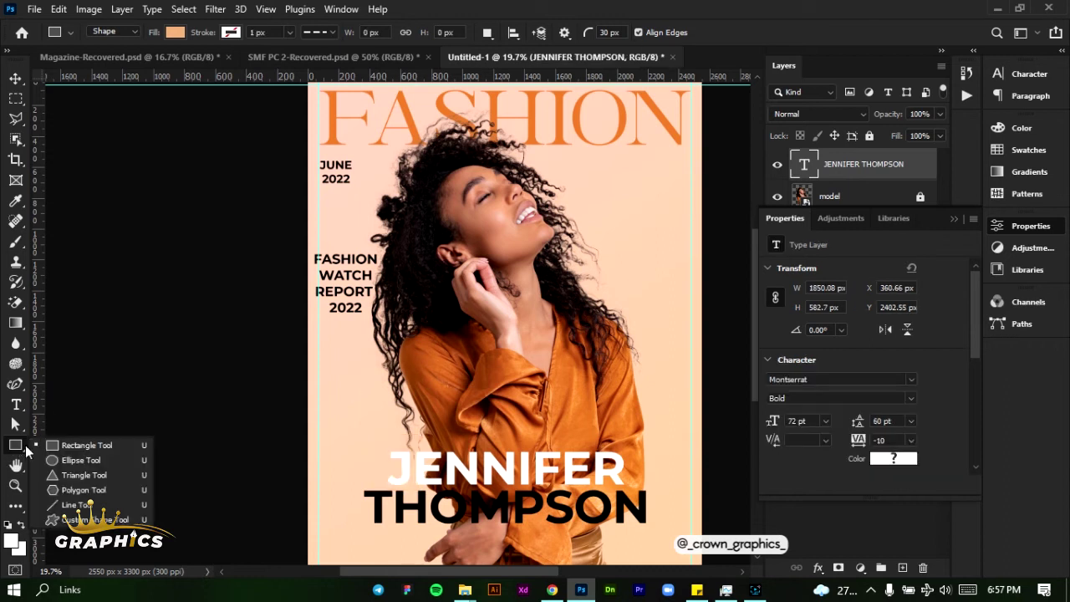
# Draw a peach circle over the name's start and send it beneath the name layer.
pyautogui.click(51, 446)
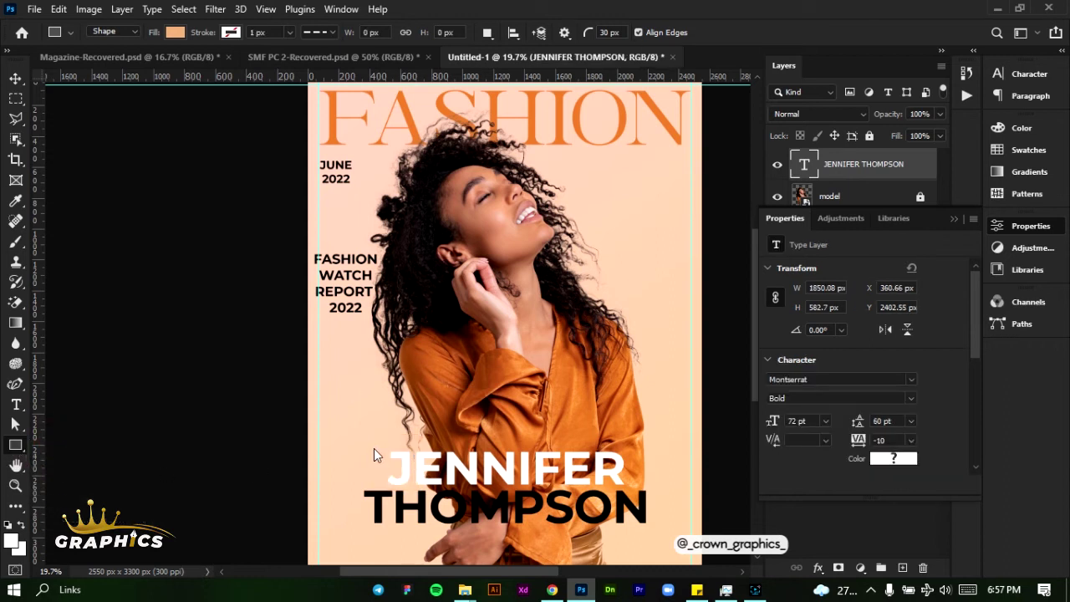
pyautogui.moveTo(368, 449); pyautogui.dragTo(465, 530)
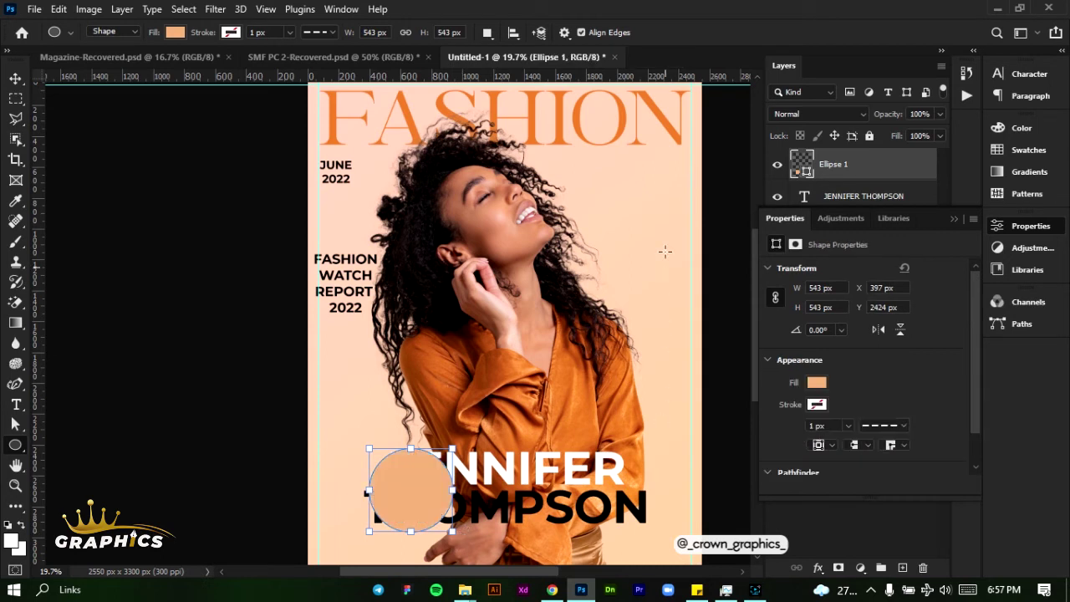
pyautogui.click(951, 218)
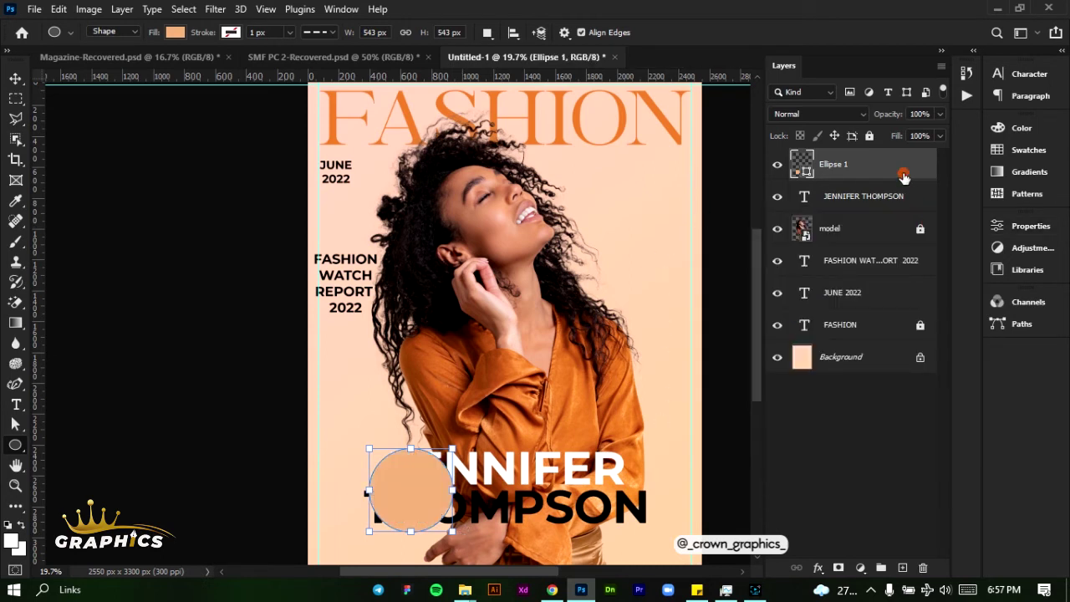
pyautogui.hotkey('ctrl', '[')
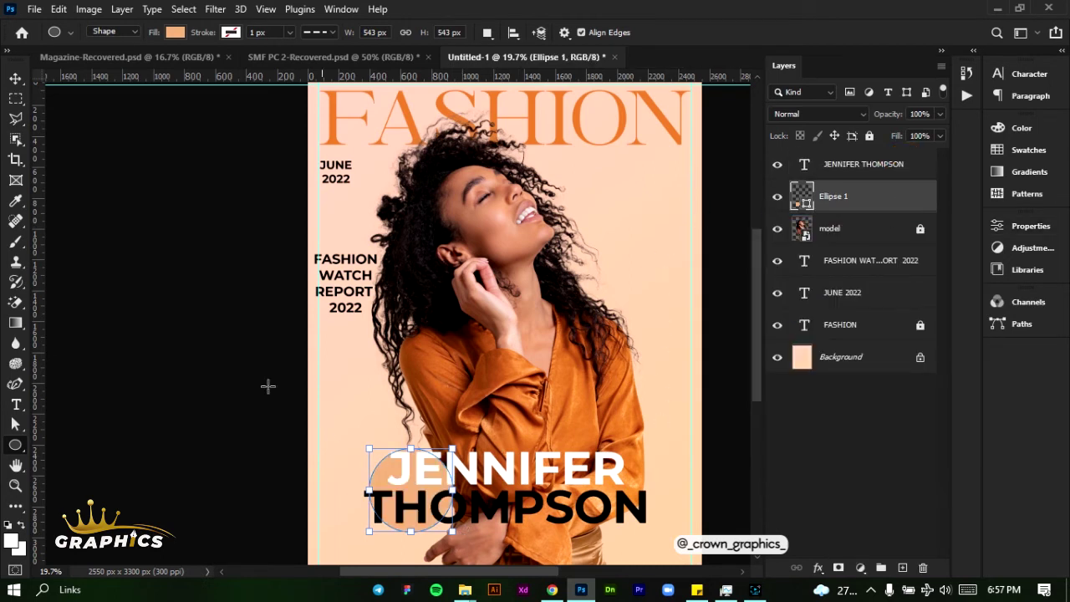
pyautogui.click(15, 77)
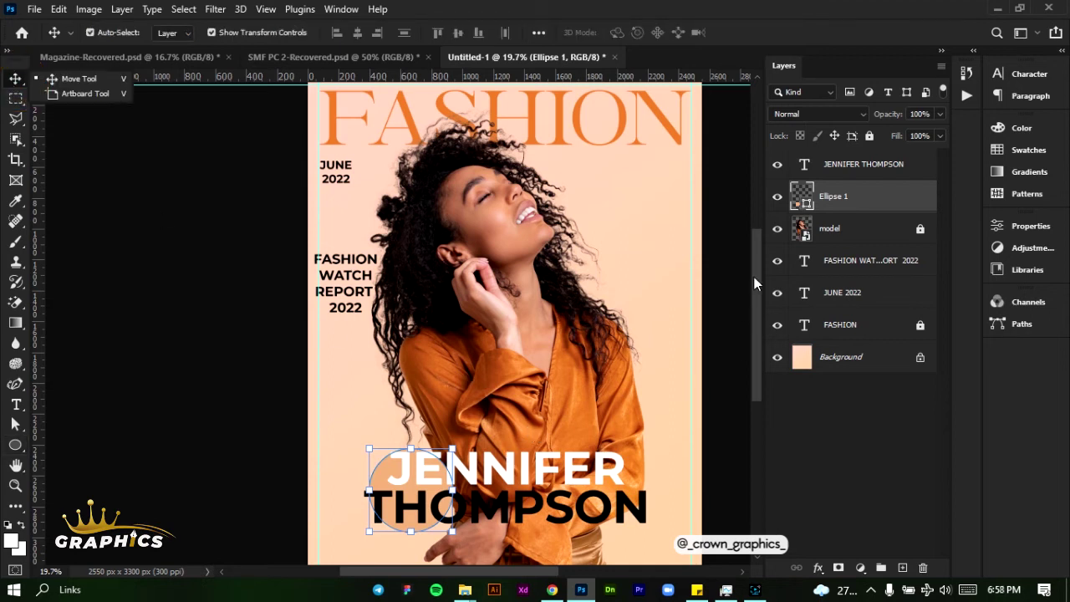
pyautogui.click(911, 164)
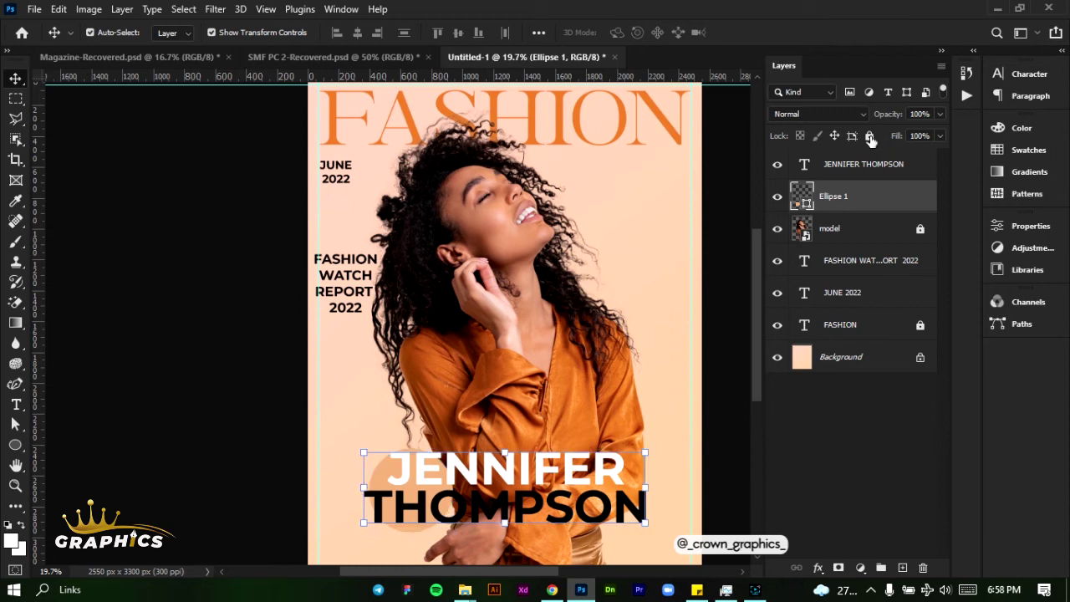
pyautogui.click(869, 135)
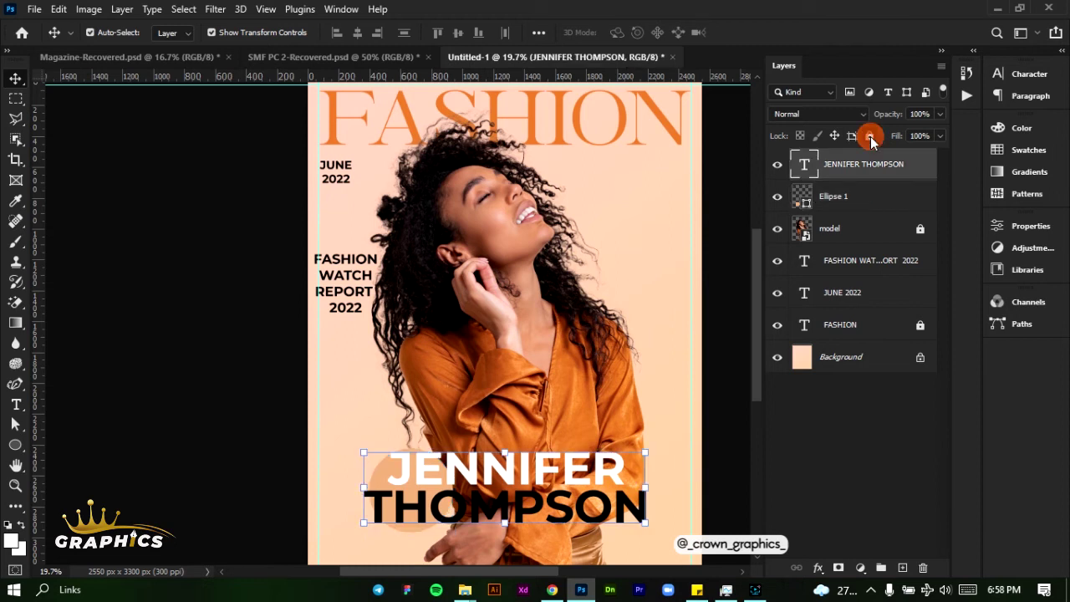
# Move the Ellipse 1 circle behind the J and place it beneath the model layer.
pyautogui.click(871, 201)
pyautogui.moveTo(368, 524); pyautogui.dragTo(420, 478)
pyautogui.moveTo(869, 203); pyautogui.dragTo(860, 244)
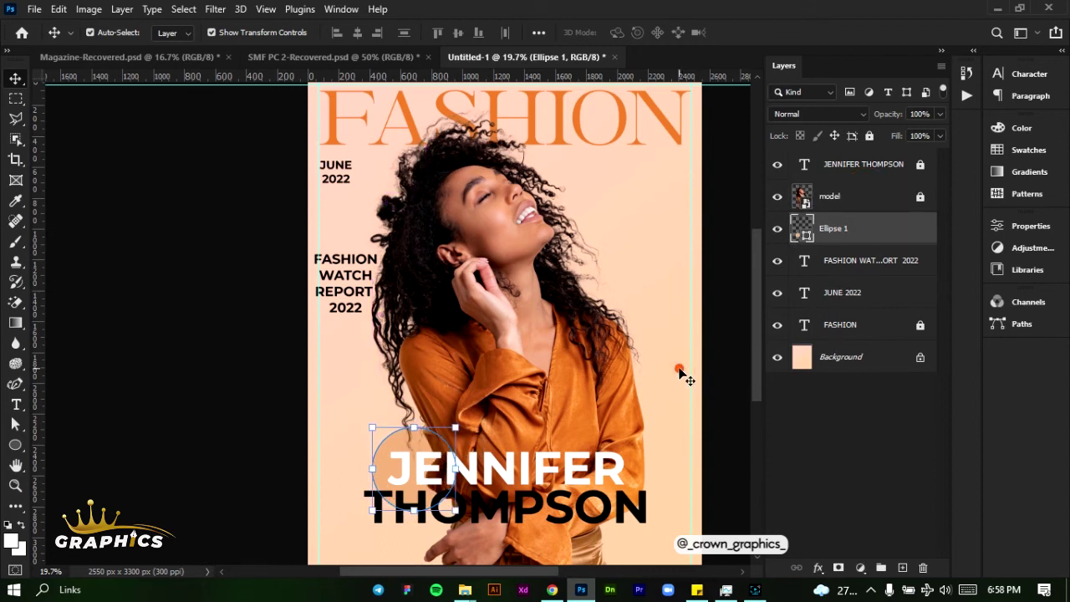
pyautogui.click(678, 367)
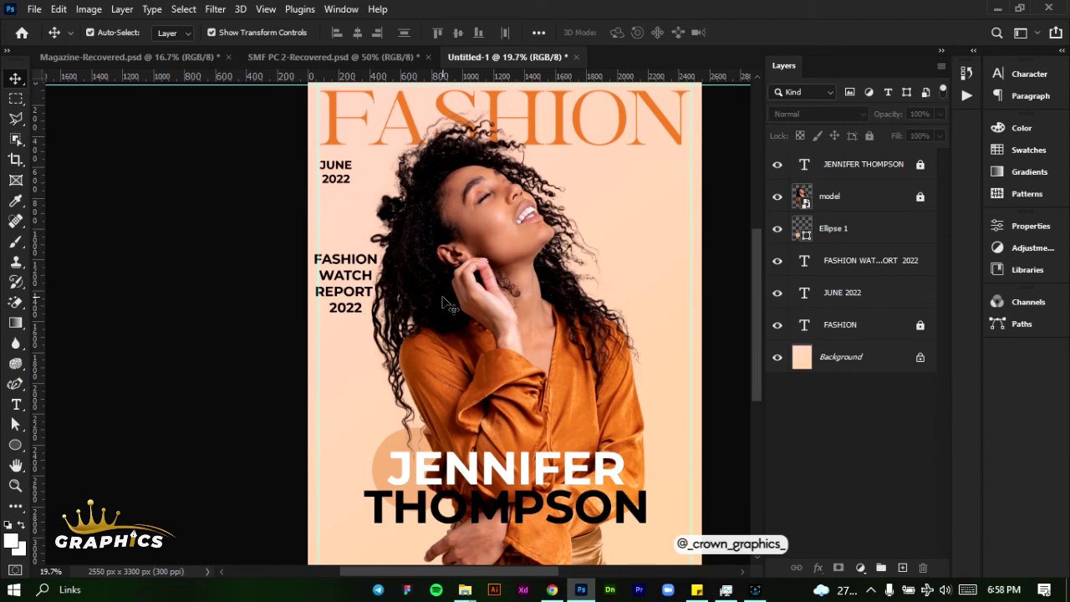
# Copy the 'DRESS YOURSELF CONFIDENT' cover line from the notes and relock the model layer.
pyautogui.click(513, 362)
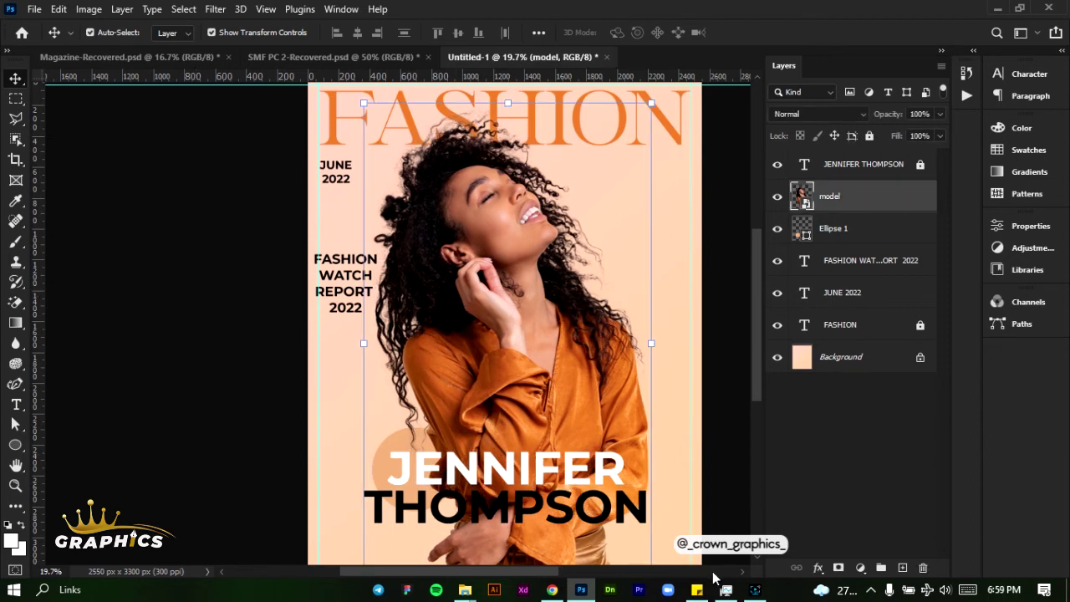
pyautogui.click(701, 592)
pyautogui.scroll(-2, 752, 243)
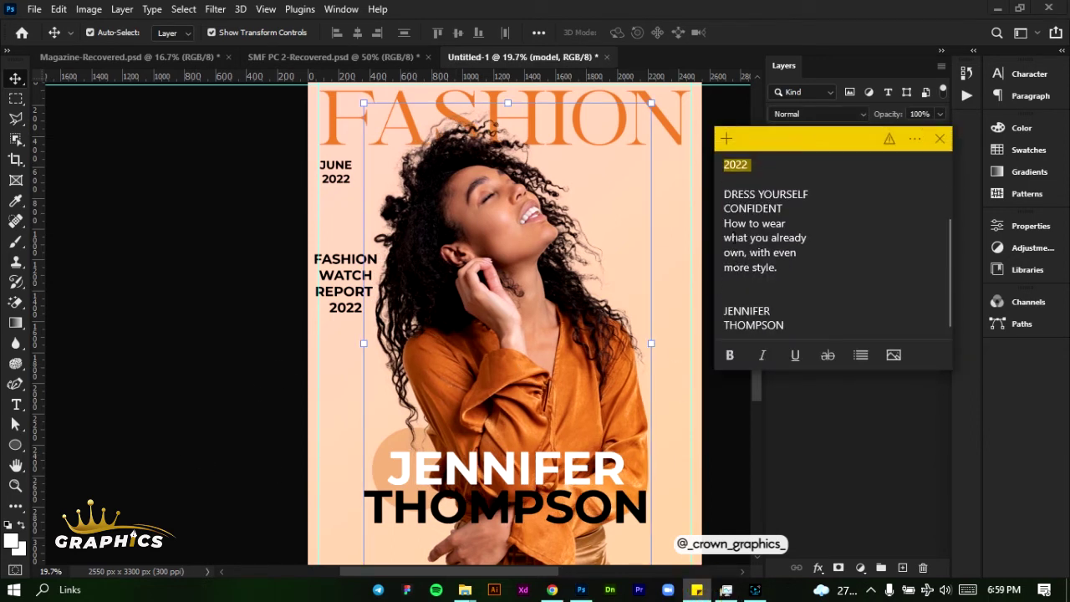
pyautogui.tripleClick(724, 192)
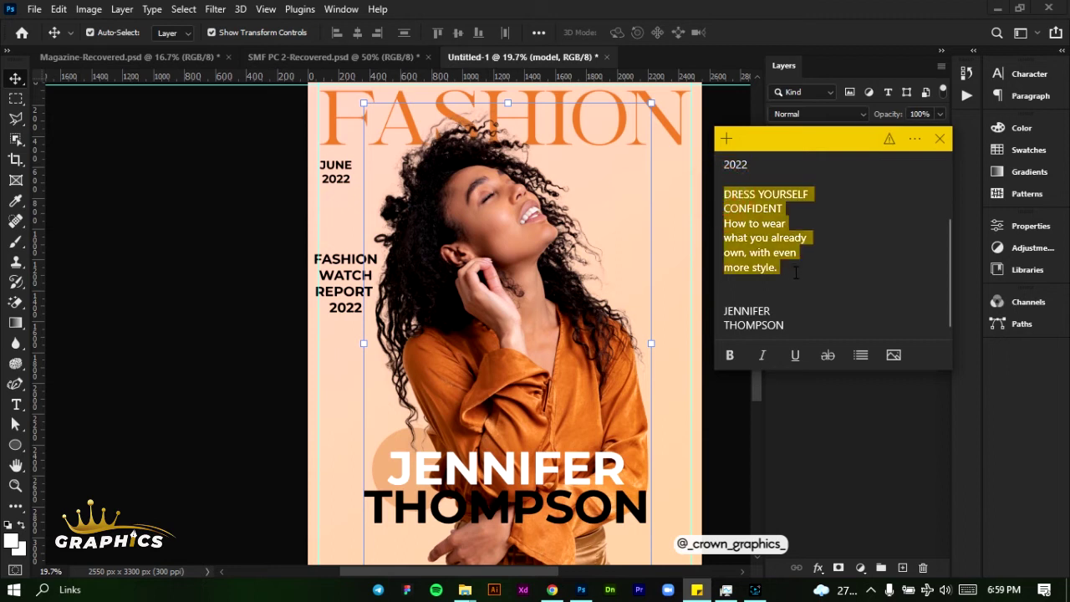
pyautogui.rightClick(786, 238)
pyautogui.click(818, 244)
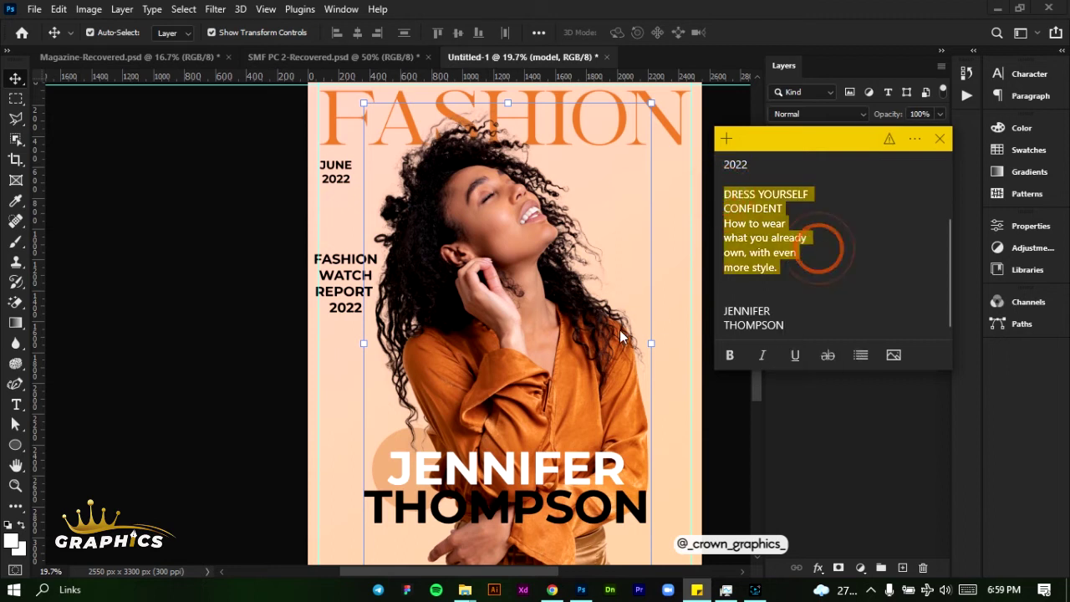
pyautogui.click(619, 329)
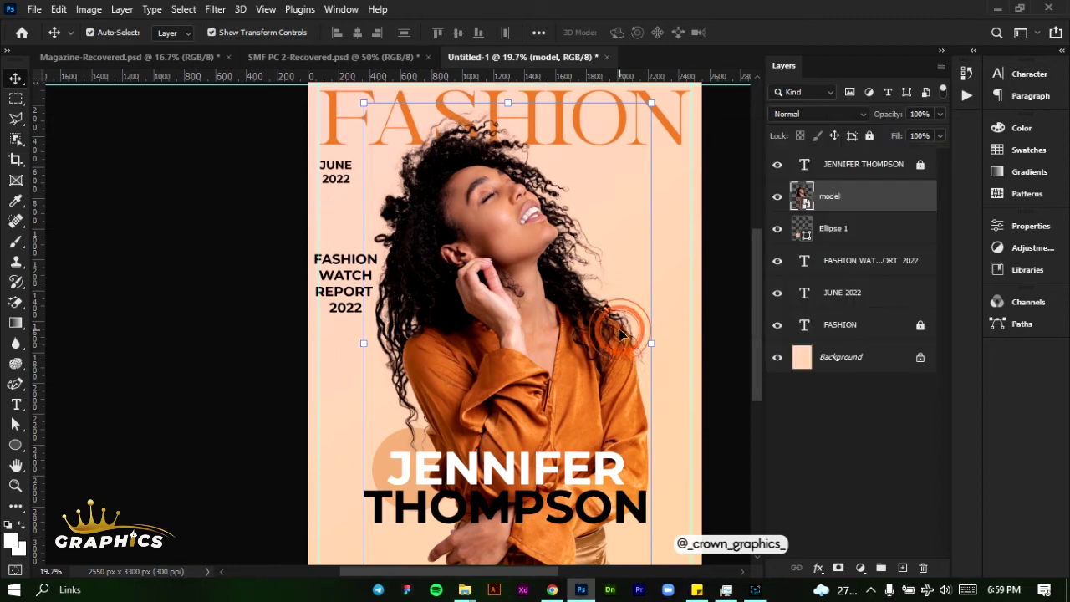
pyautogui.click(869, 133)
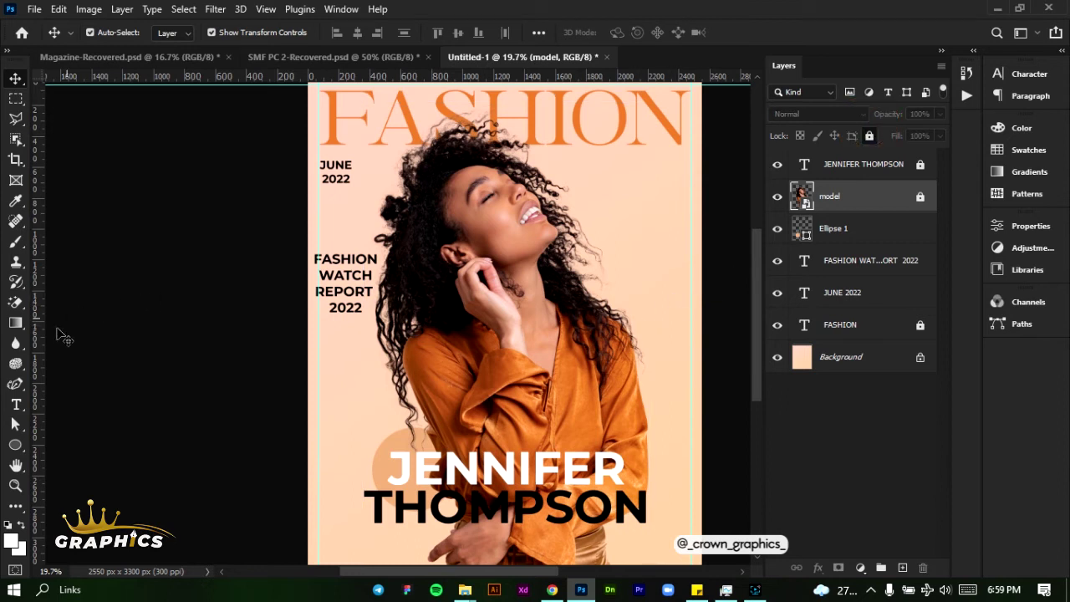
# Paste the cover line as a new text layer beside the model and select CONFIDENT.
pyautogui.click(16, 405)
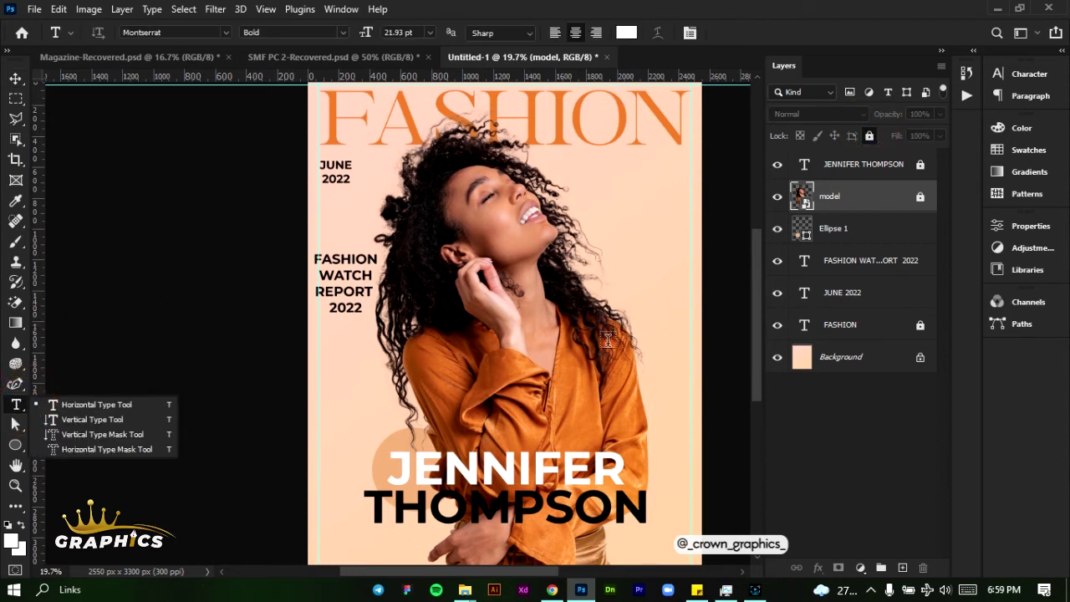
pyautogui.click(610, 338)
pyautogui.click(607, 342)
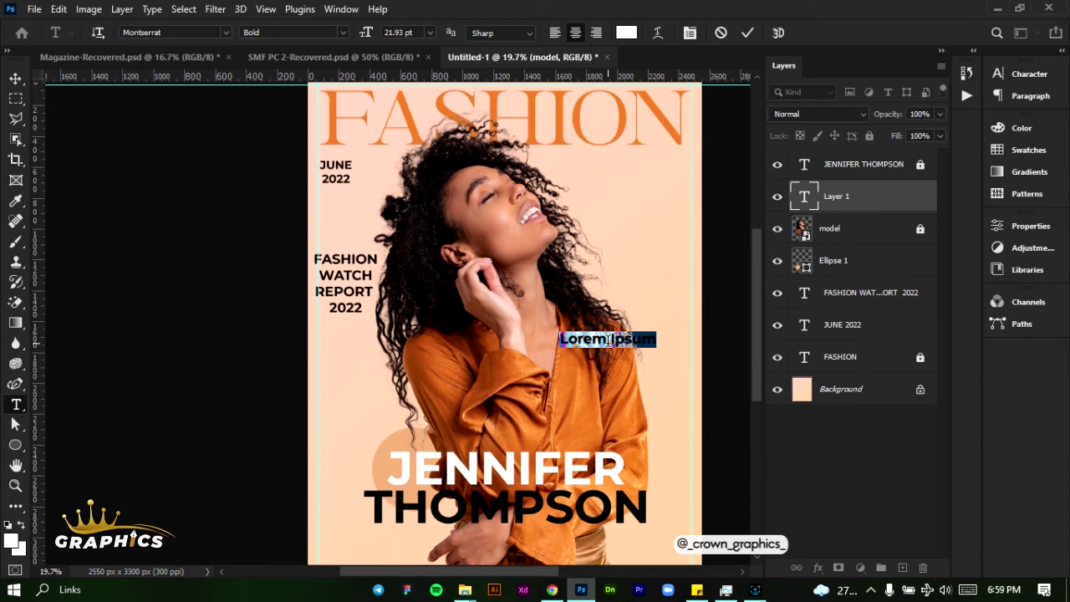
pyautogui.hotkey('ctrl', 'v')
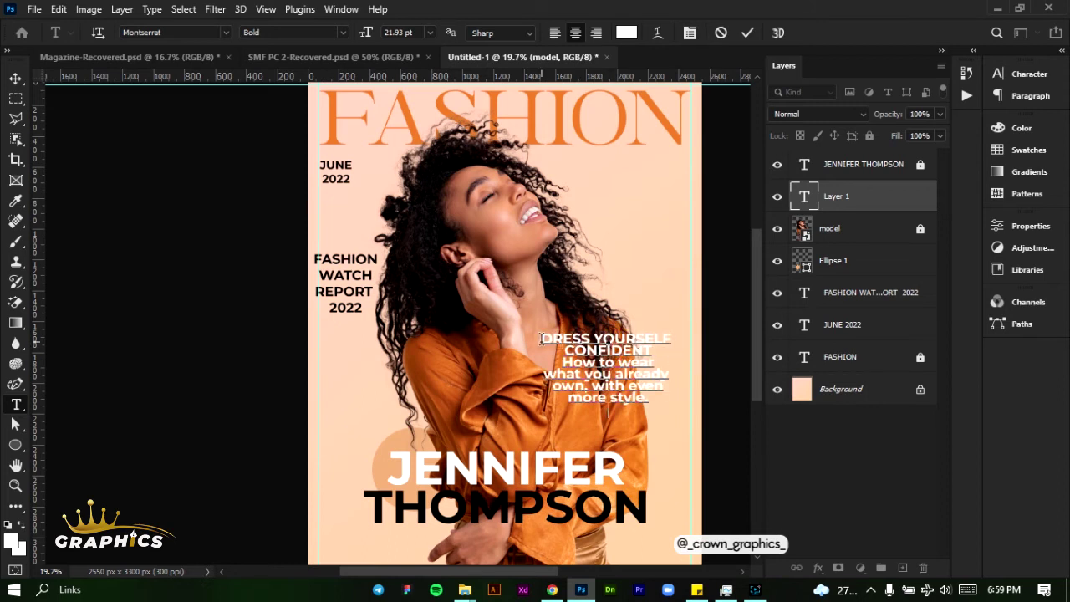
pyautogui.moveTo(562, 349); pyautogui.dragTo(654, 350)
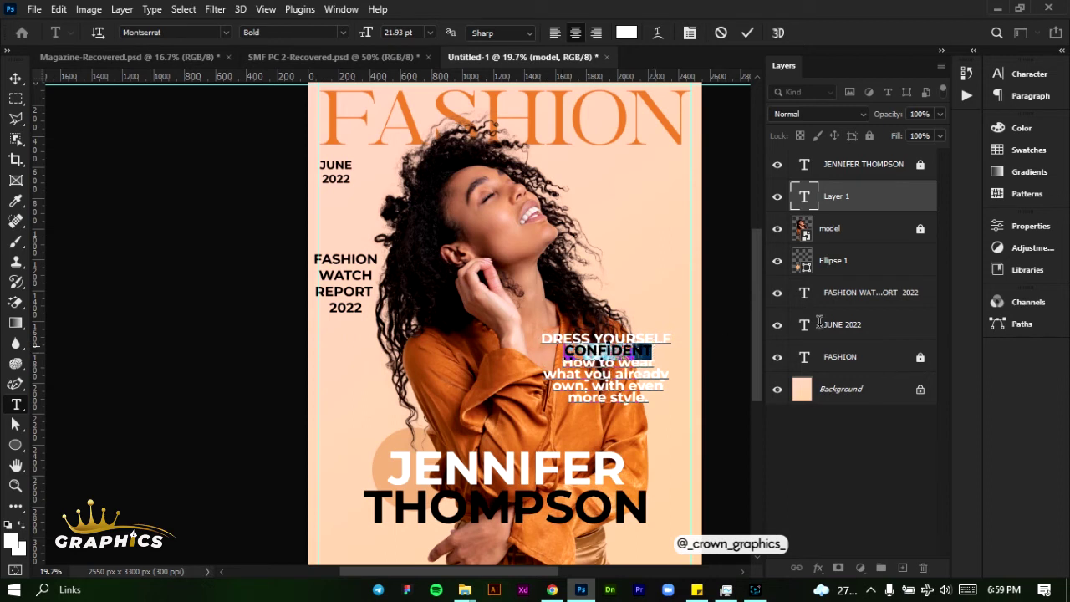
# Enlarge the CONFIDENT line to 30 pt in the Character panel.
pyautogui.click(1040, 84)
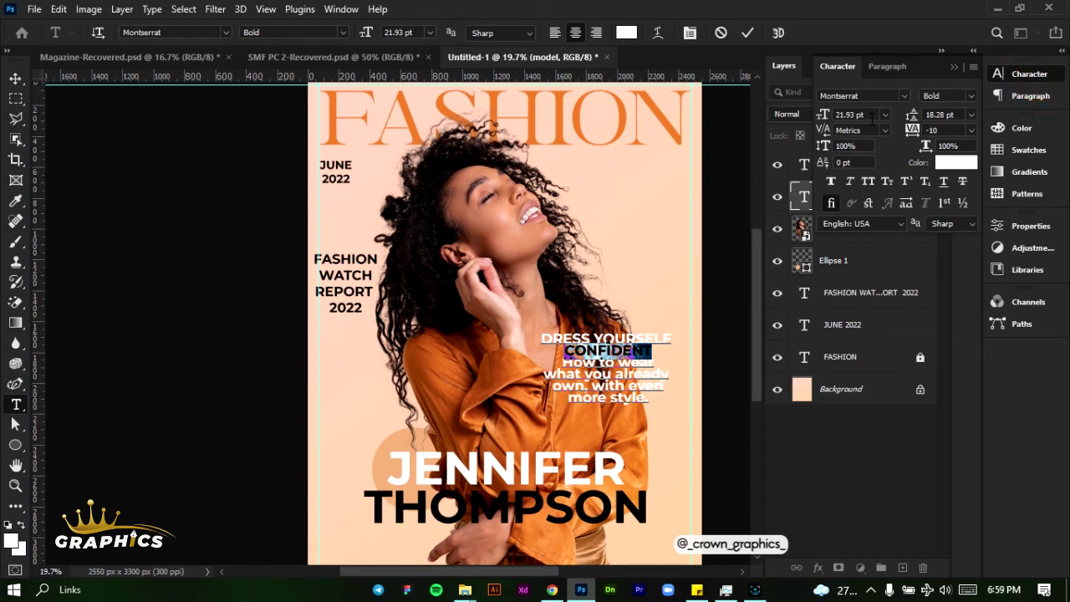
pyautogui.click(884, 114)
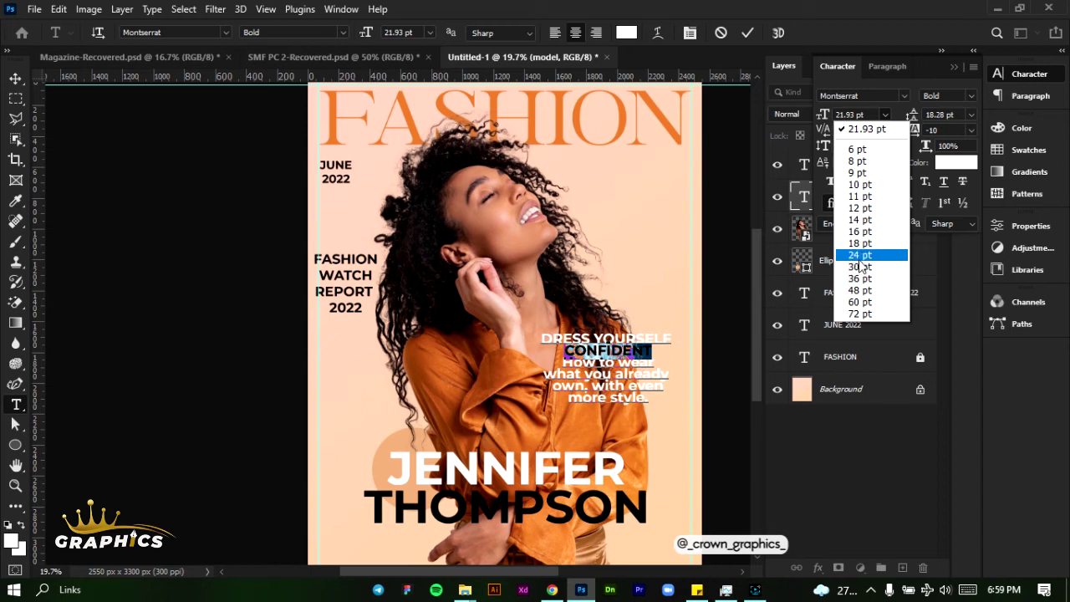
pyautogui.click(858, 267)
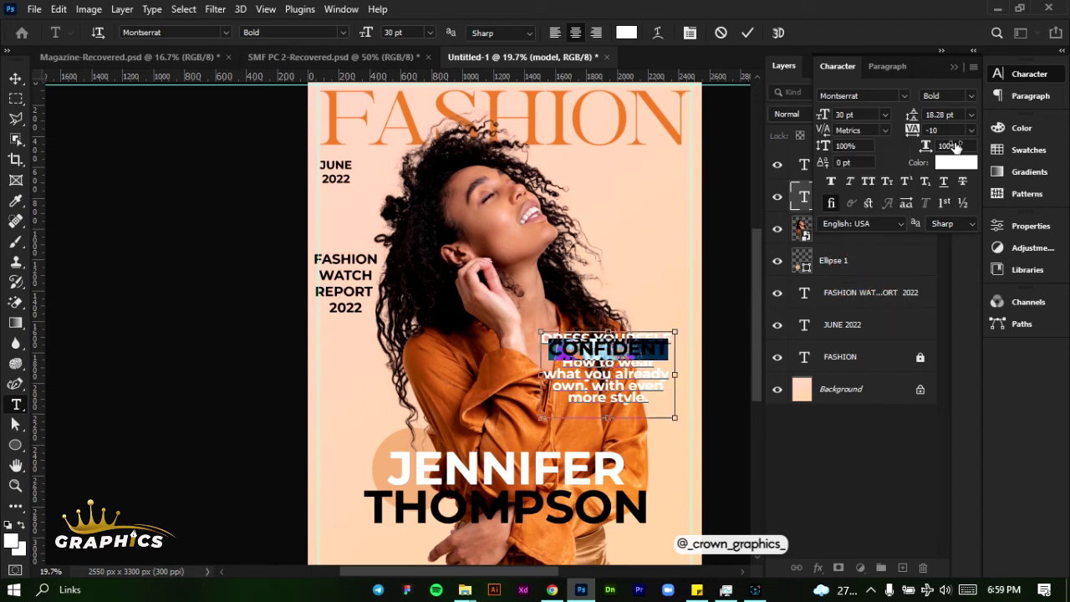
pyautogui.hotkey('ctrl', 'a')
# Set the leading of the DRESS YOURSELF and CONFIDENT headline lines to 24 pt.
pyautogui.click(970, 114)
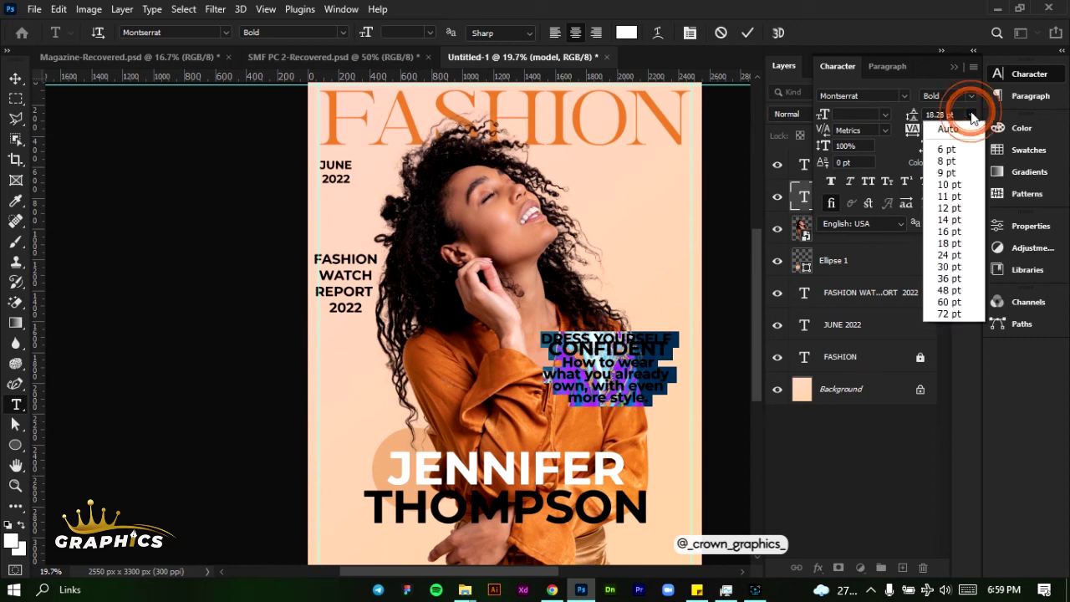
pyautogui.click(673, 351)
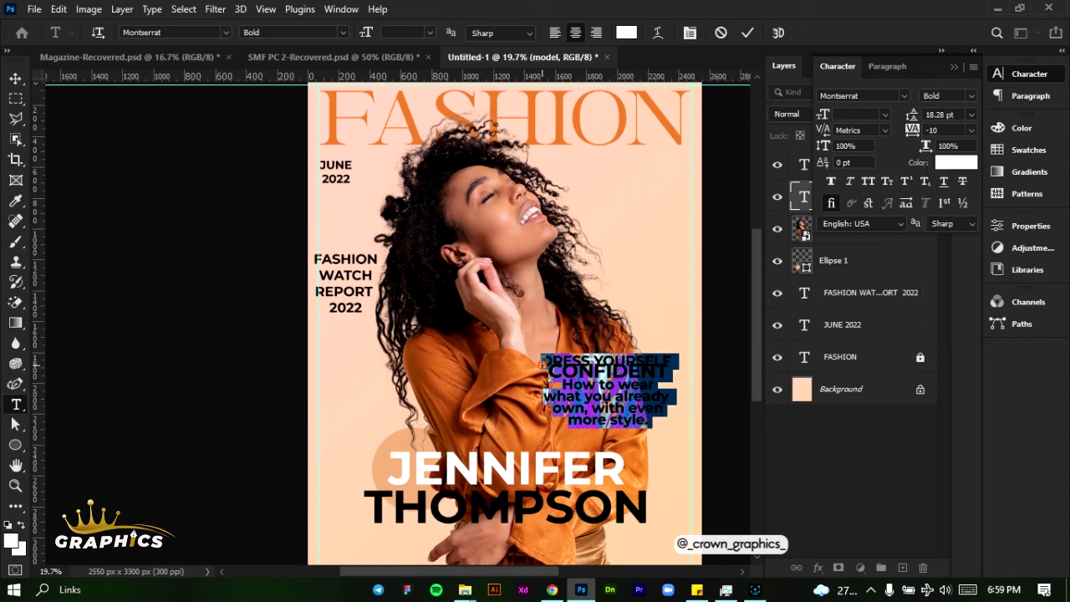
pyautogui.moveTo(547, 358); pyautogui.dragTo(654, 366)
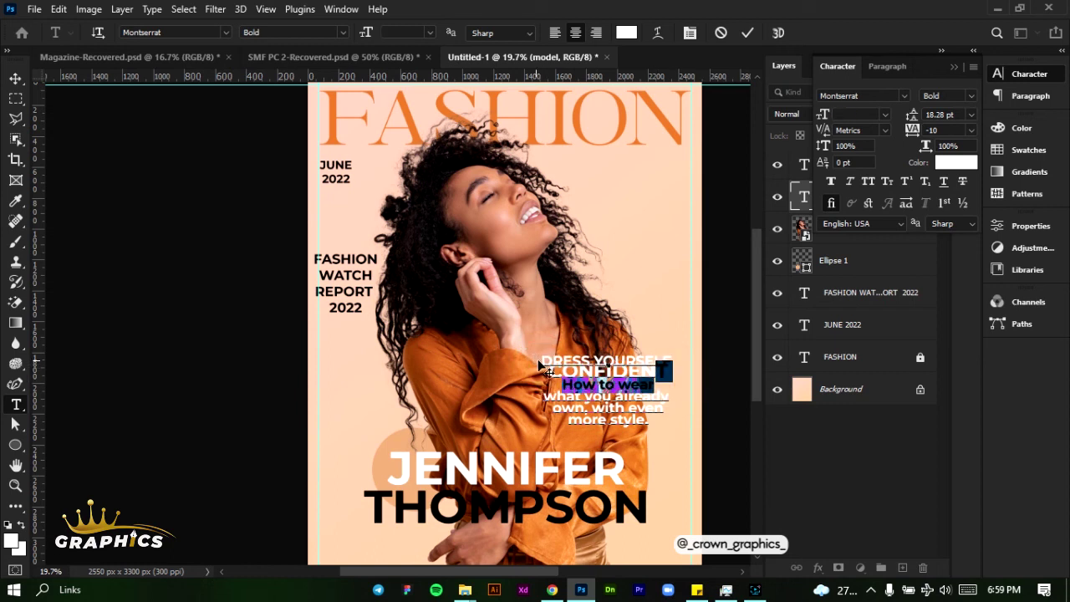
pyautogui.moveTo(537, 357); pyautogui.dragTo(673, 373)
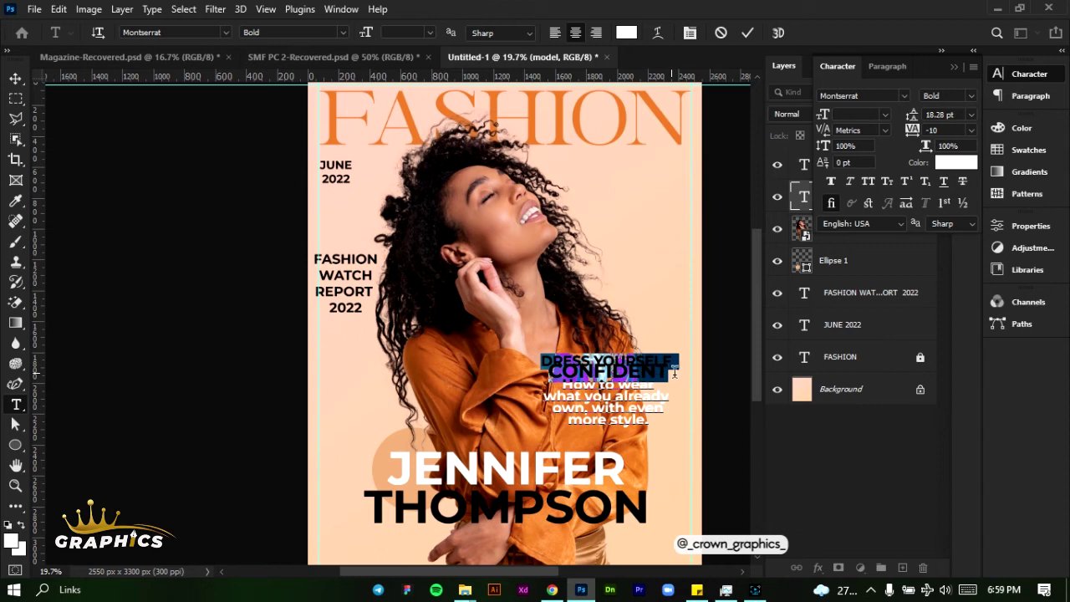
pyautogui.click(970, 115)
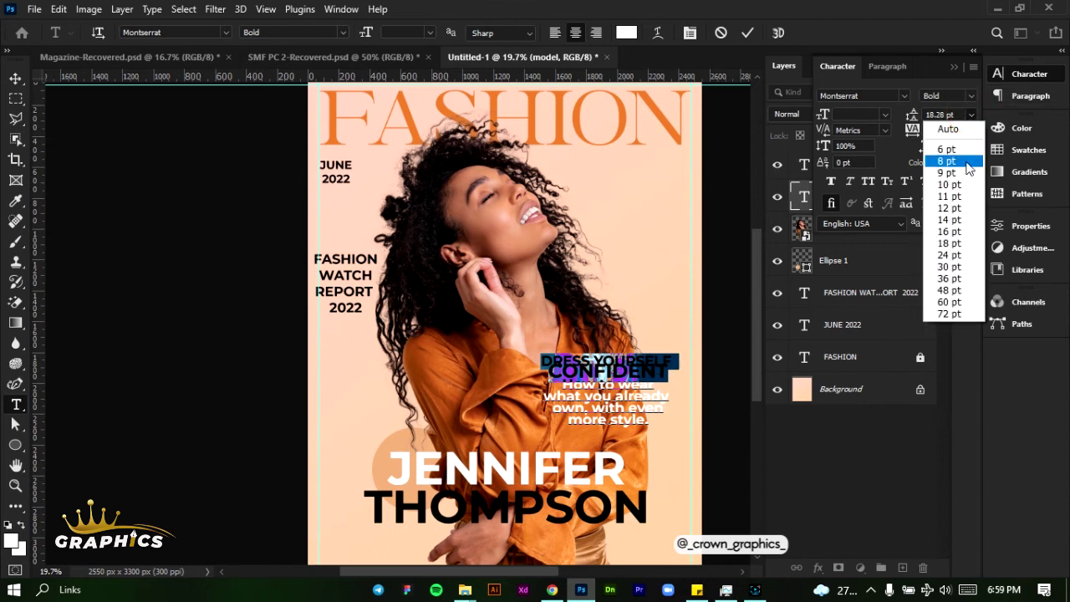
pyautogui.click(949, 254)
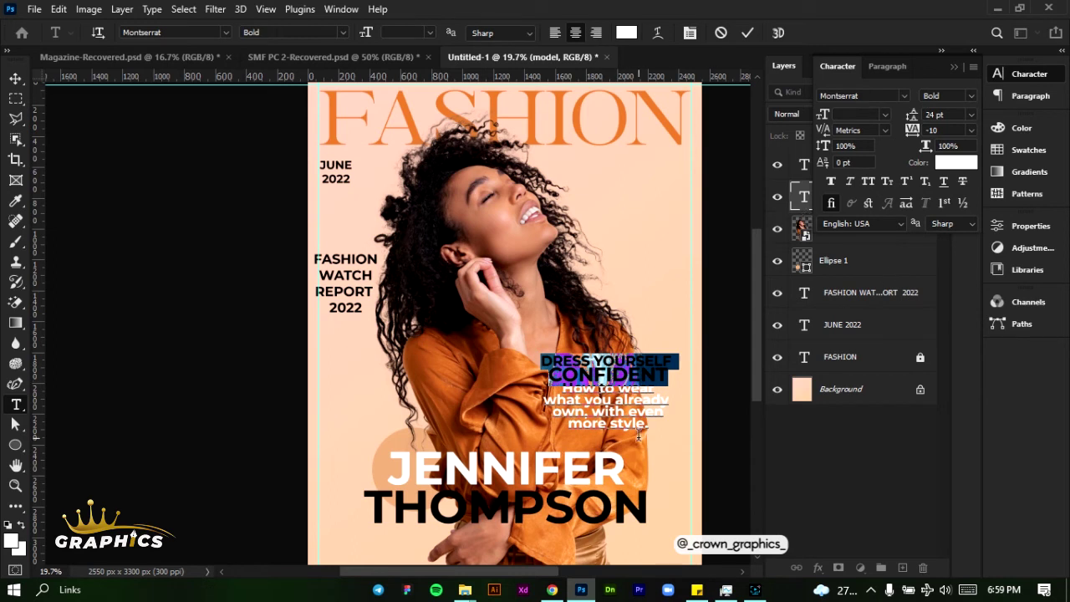
# Set the blurb below the headline to Montserrat SemiBold Italic and commit the text.
pyautogui.moveTo(656, 423); pyautogui.dragTo(555, 387)
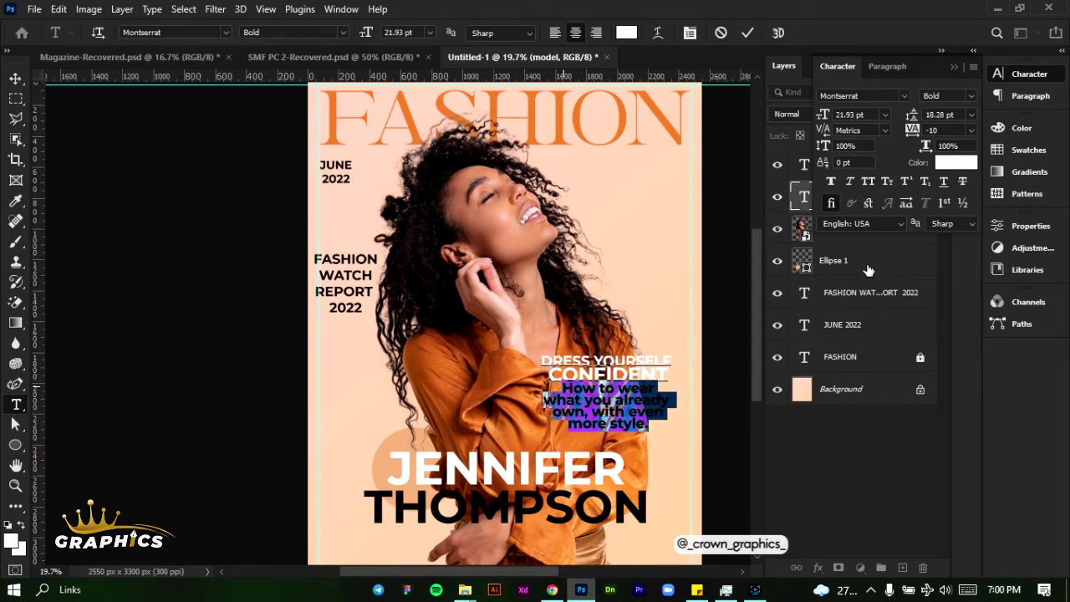
pyautogui.click(971, 96)
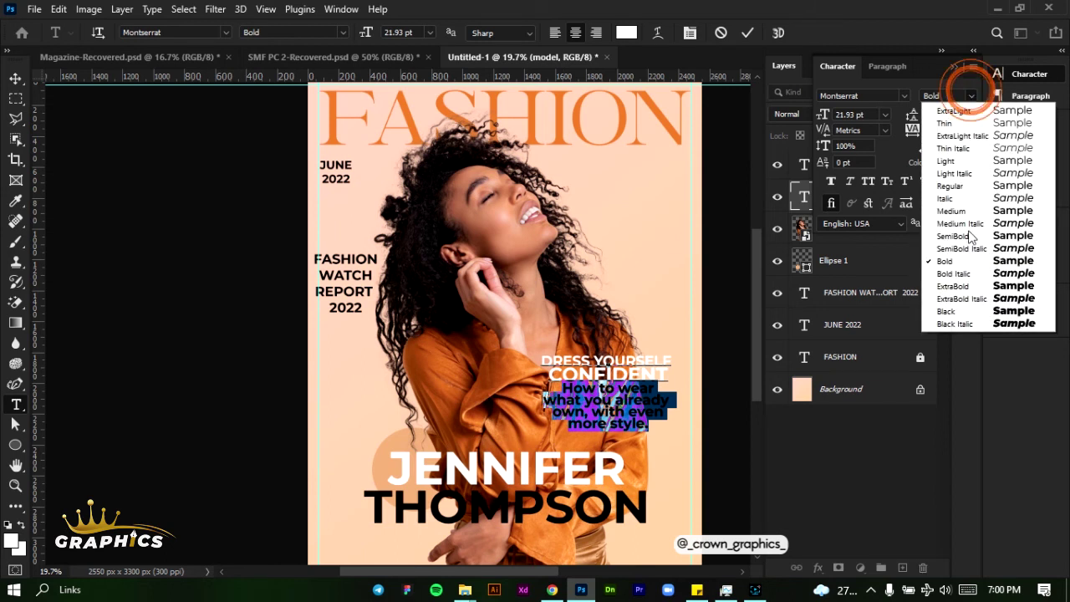
pyautogui.click(967, 227)
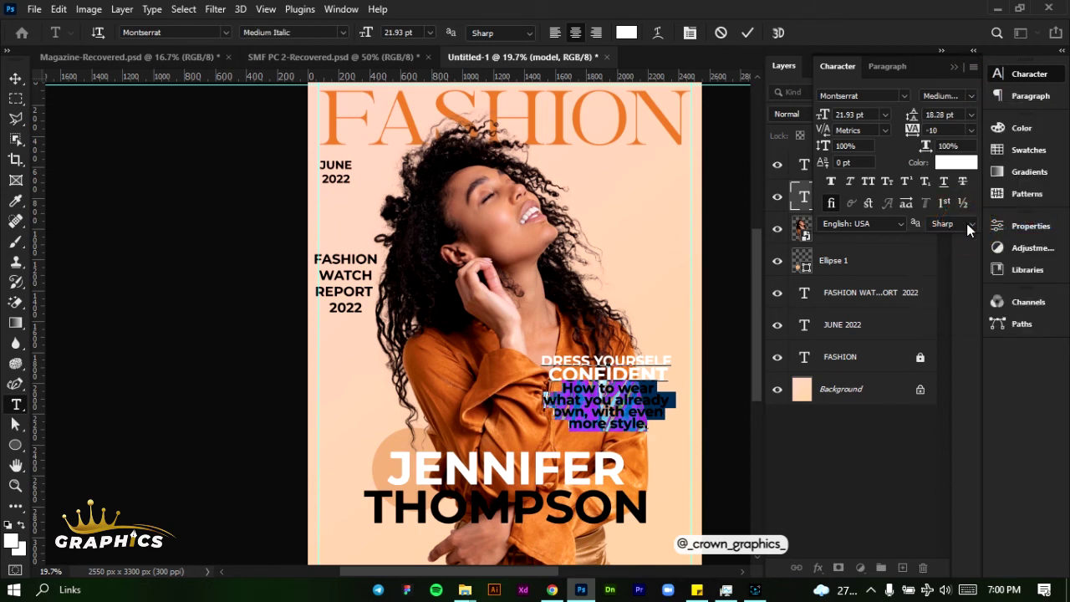
pyautogui.click(965, 94)
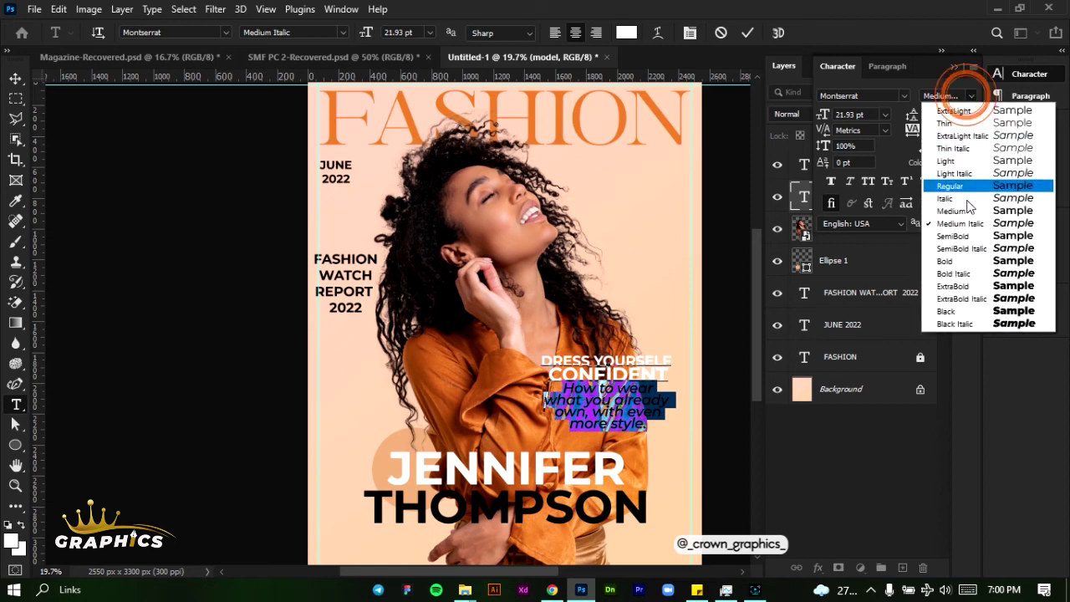
pyautogui.click(966, 248)
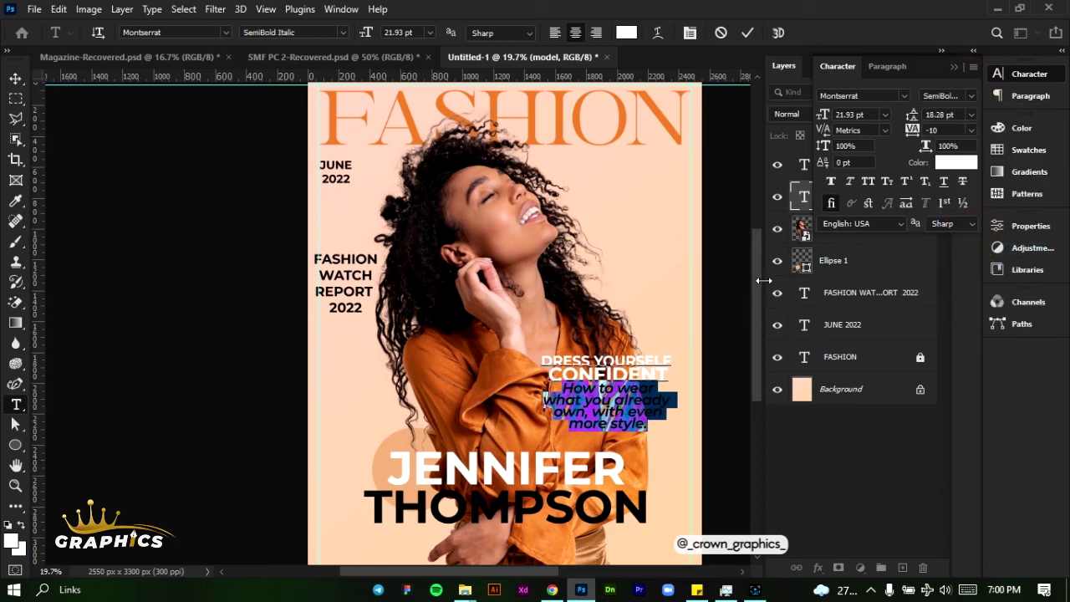
pyautogui.click(748, 32)
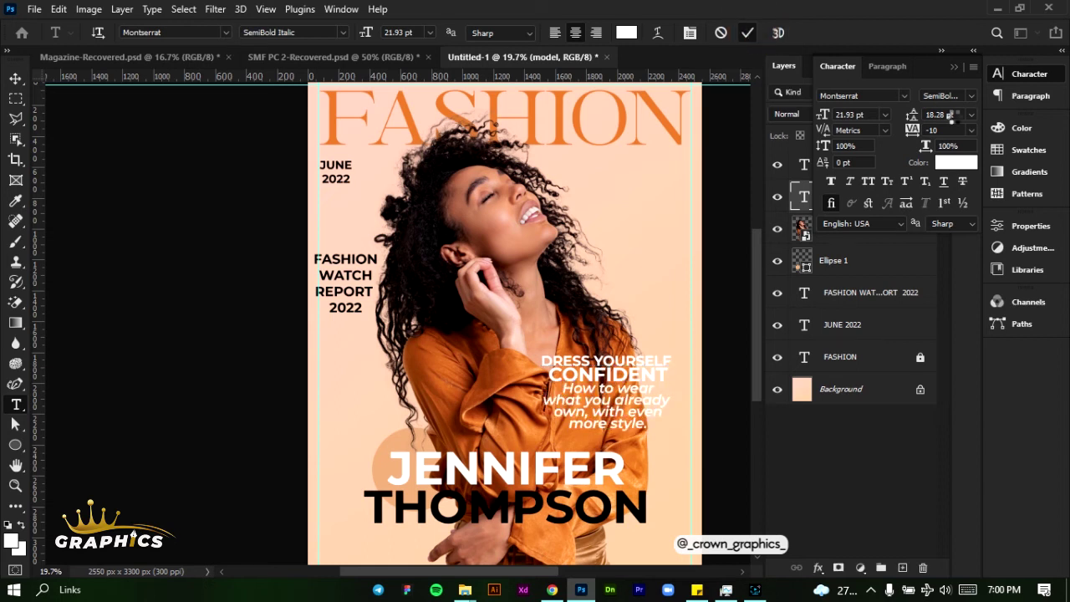
# Change the cover-line text colour to black (000000).
pyautogui.click(954, 163)
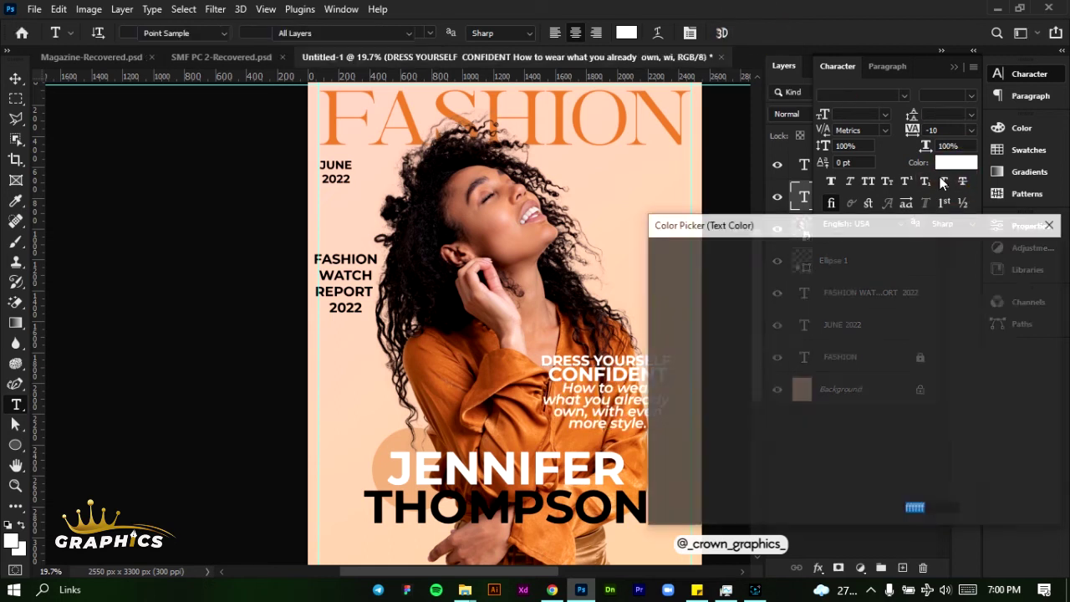
pyautogui.write('000000')
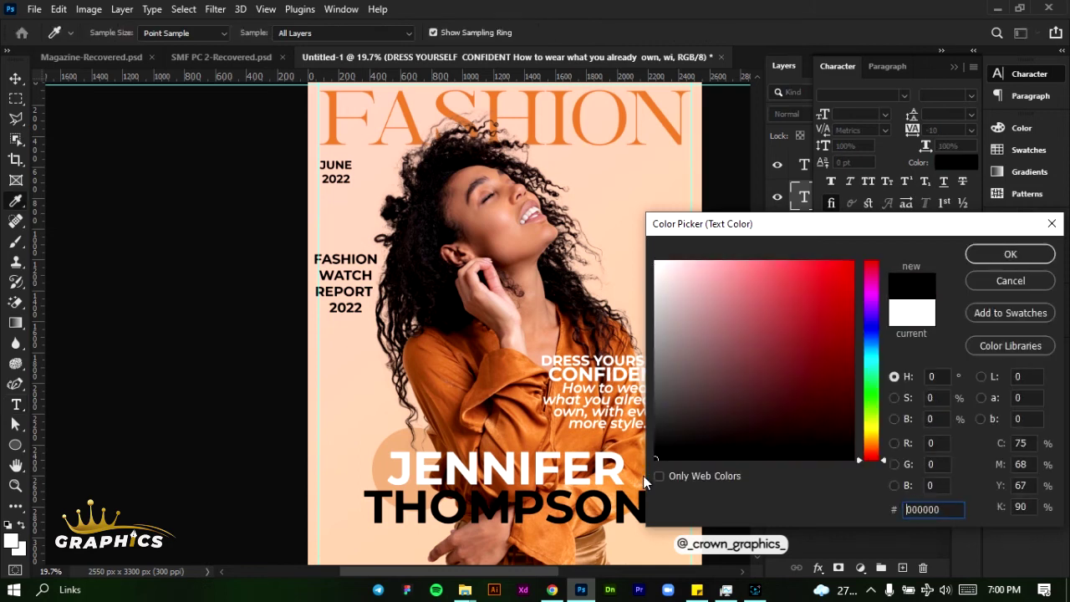
pyautogui.click(1002, 257)
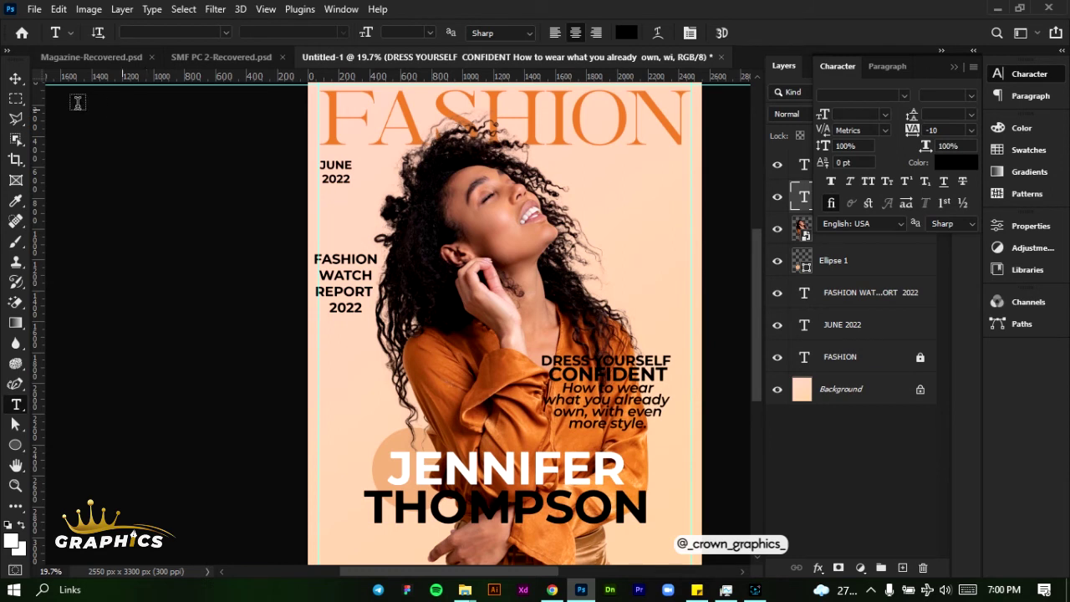
# Move the cover-line block up and right toward the cover's right margin.
pyautogui.click(16, 78)
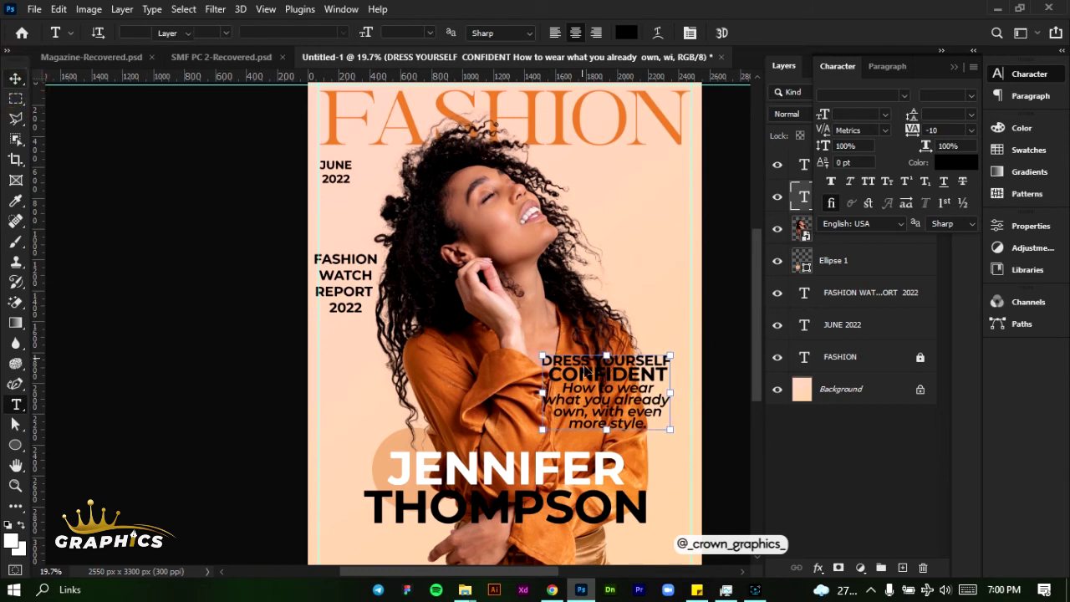
pyautogui.moveTo(590, 389)
pyautogui.mouseDown()
pyautogui.moveTo(598, 400)
pyautogui.moveTo(619, 378)
pyautogui.moveTo(607, 381)
pyautogui.mouseUp()
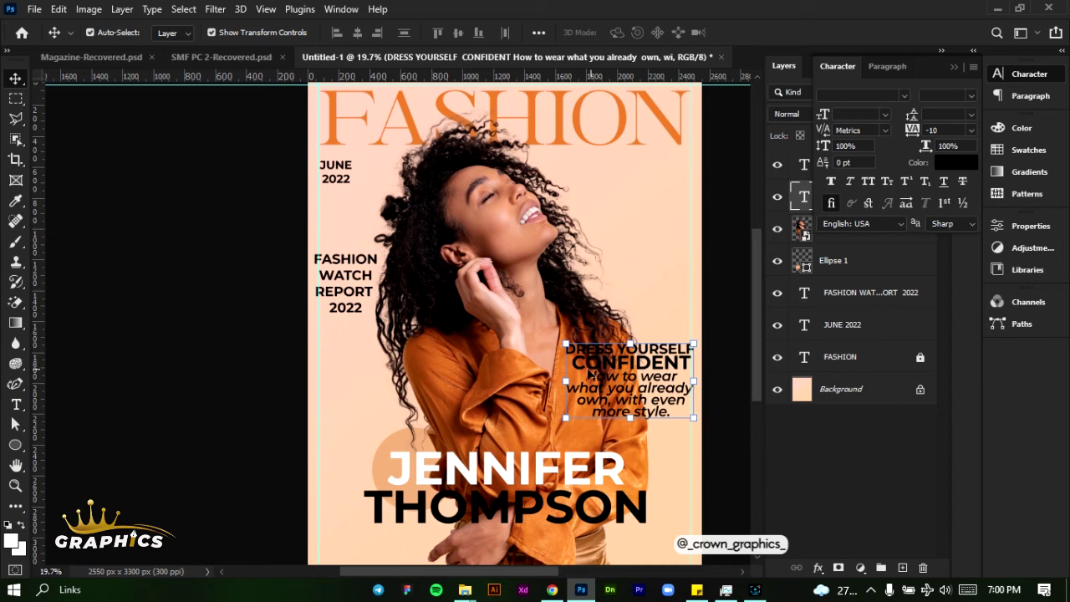
pyautogui.click(483, 357)
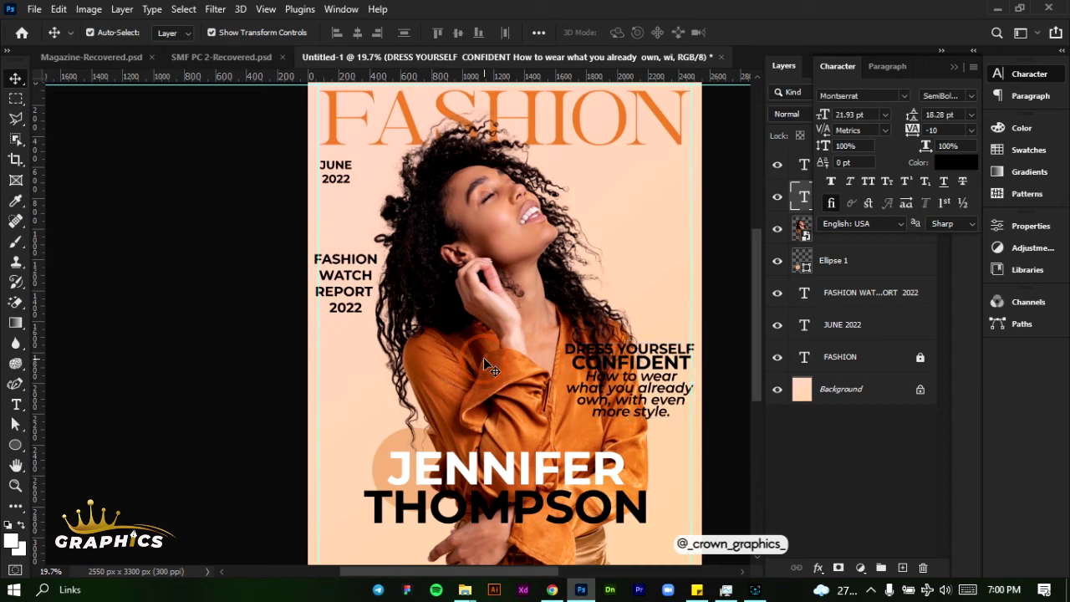
pyautogui.click(957, 70)
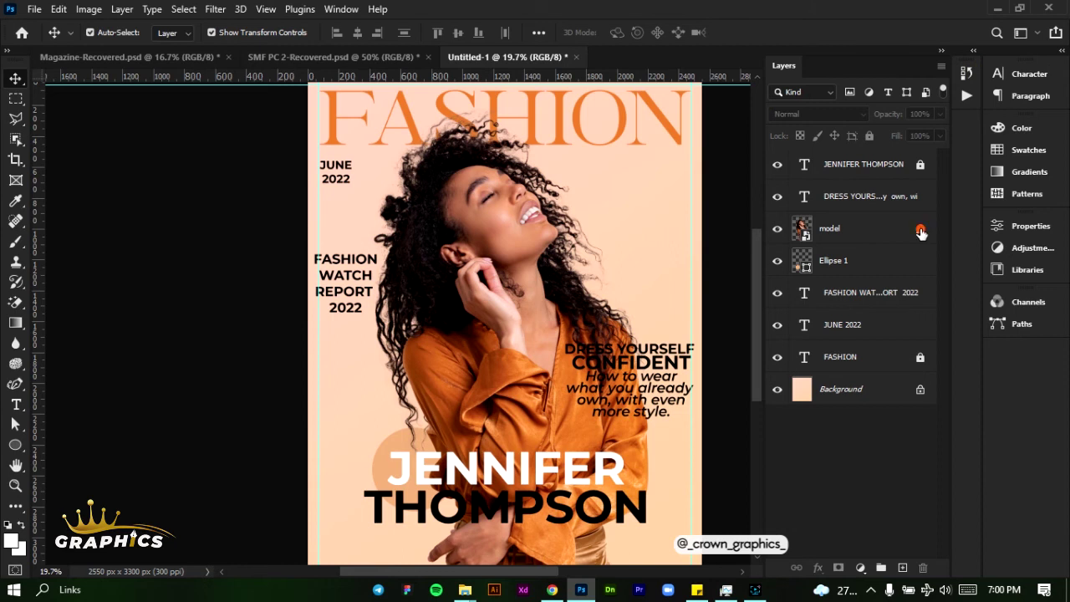
# Duplicate the model layer twice, lock model and model copy, and bring up model copy 2's effects.
pyautogui.moveTo(920, 232); pyautogui.dragTo(900, 566)
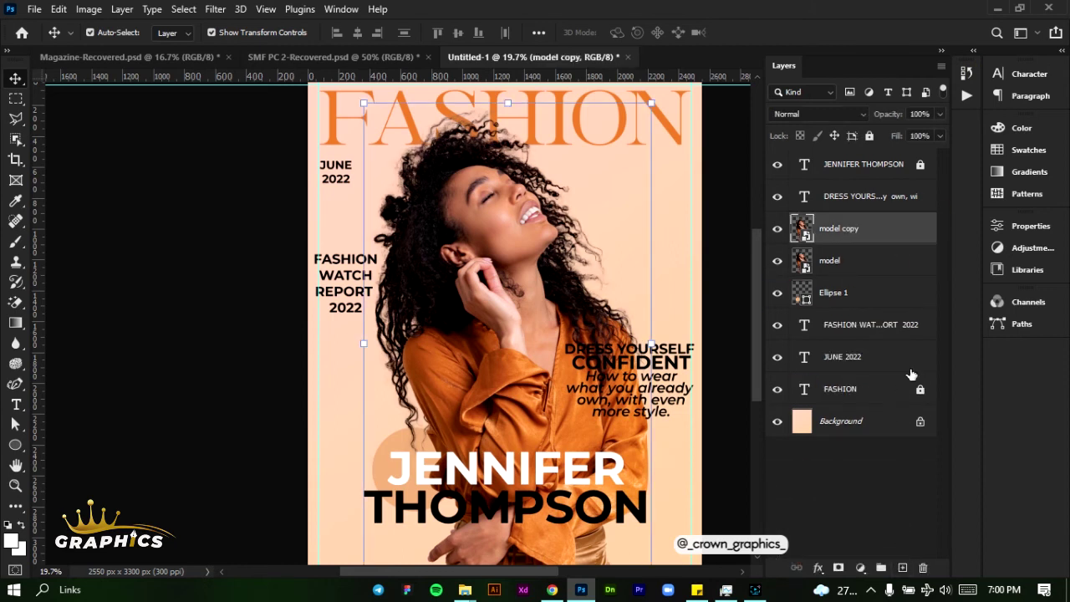
pyautogui.moveTo(888, 235); pyautogui.dragTo(904, 566)
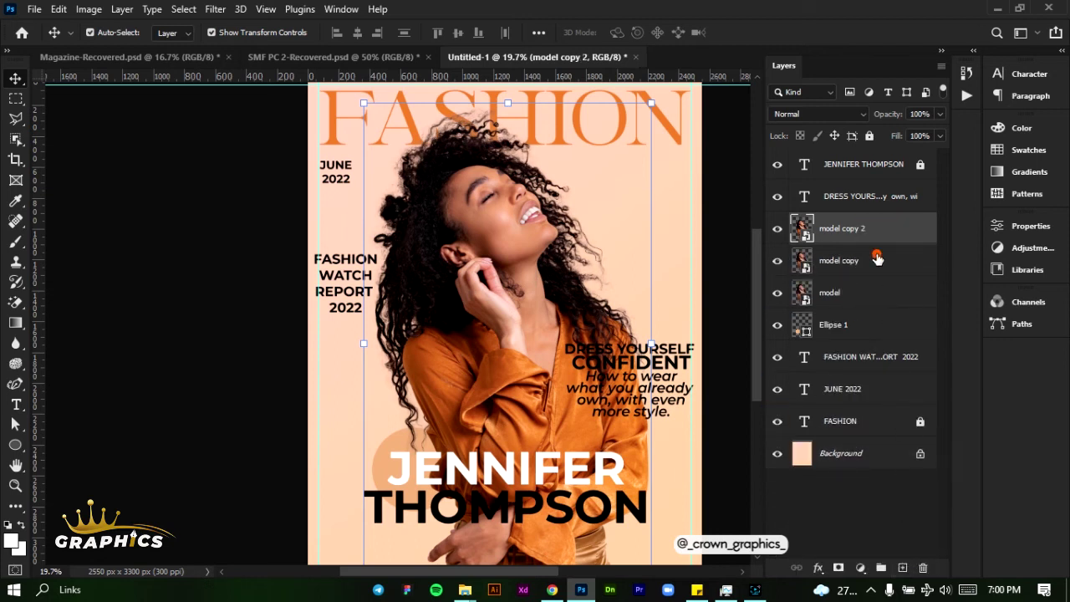
pyautogui.click(877, 259)
pyautogui.keyDown('shift'); pyautogui.click(877, 292); pyautogui.keyUp('shift')
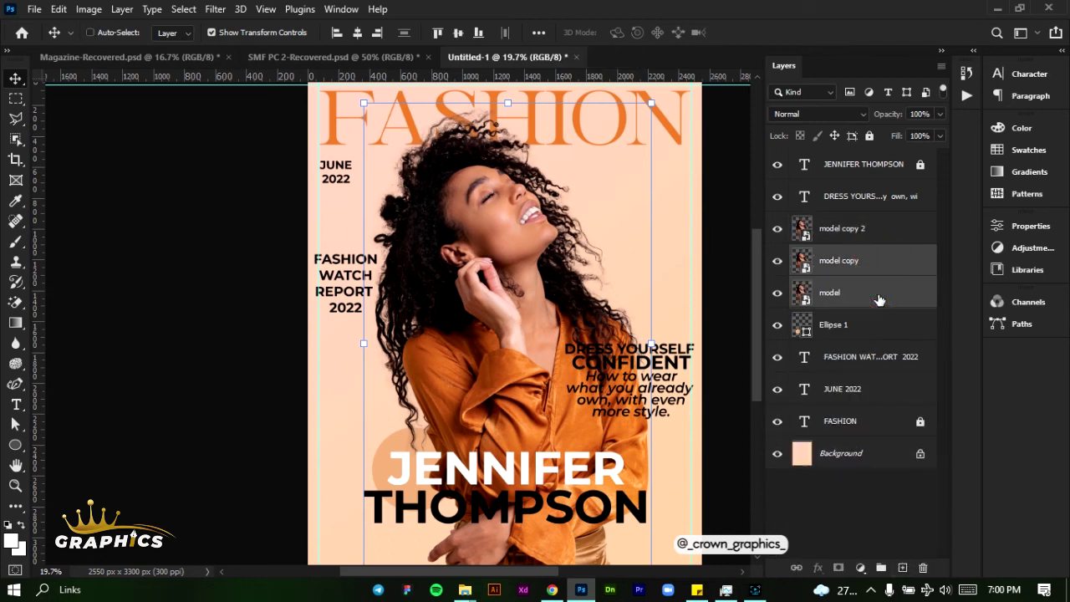
pyautogui.click(874, 136)
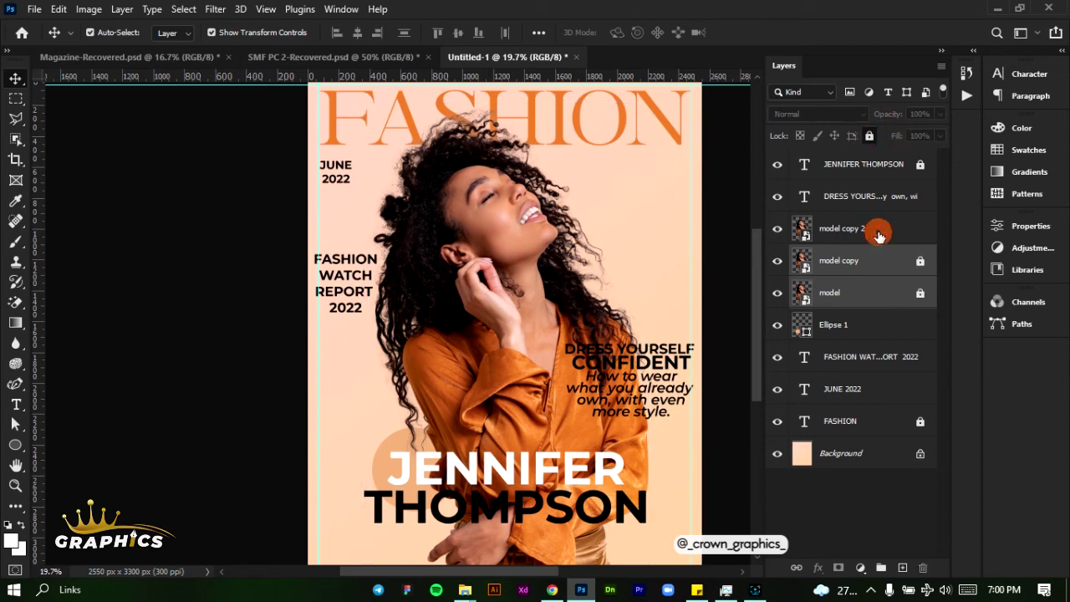
pyautogui.click(877, 233)
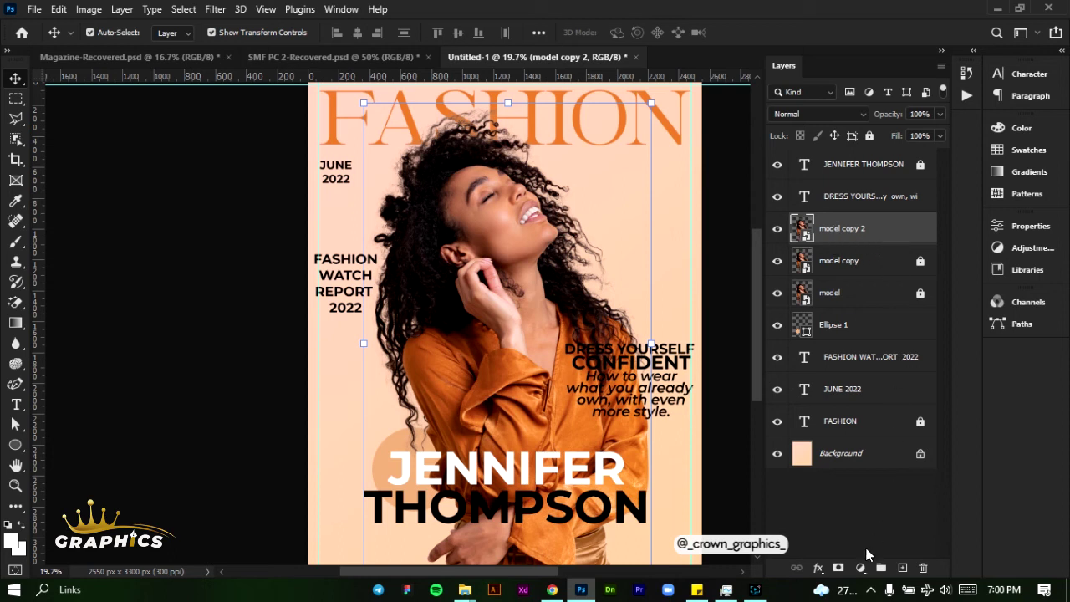
pyautogui.click(818, 567)
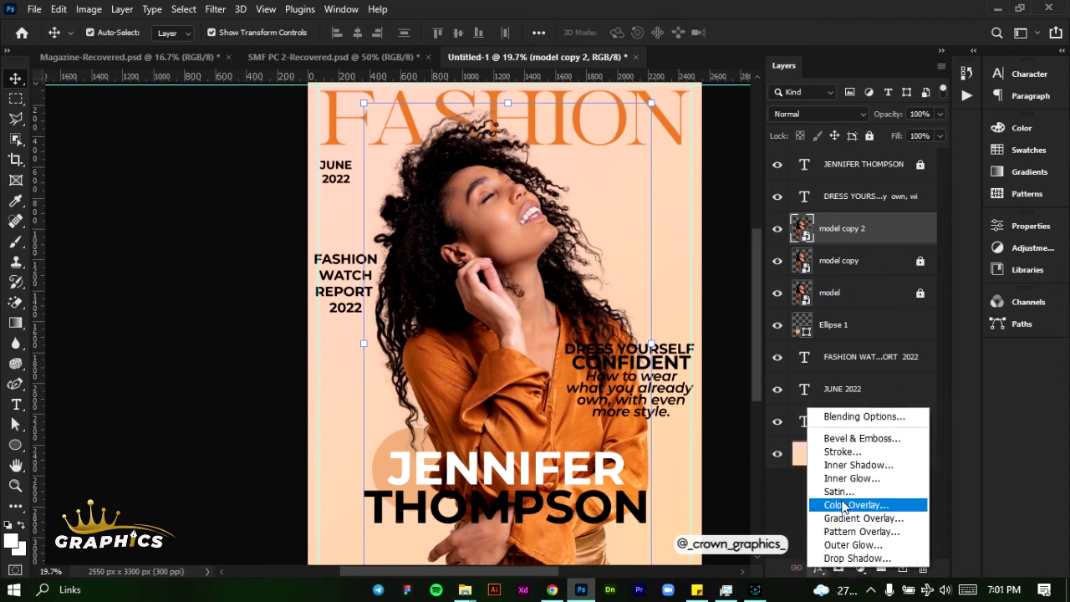
# Give model copy 2 a #ffffff Color Overlay and stack it above the DRESS YOURSELF text.
pyautogui.click(843, 505)
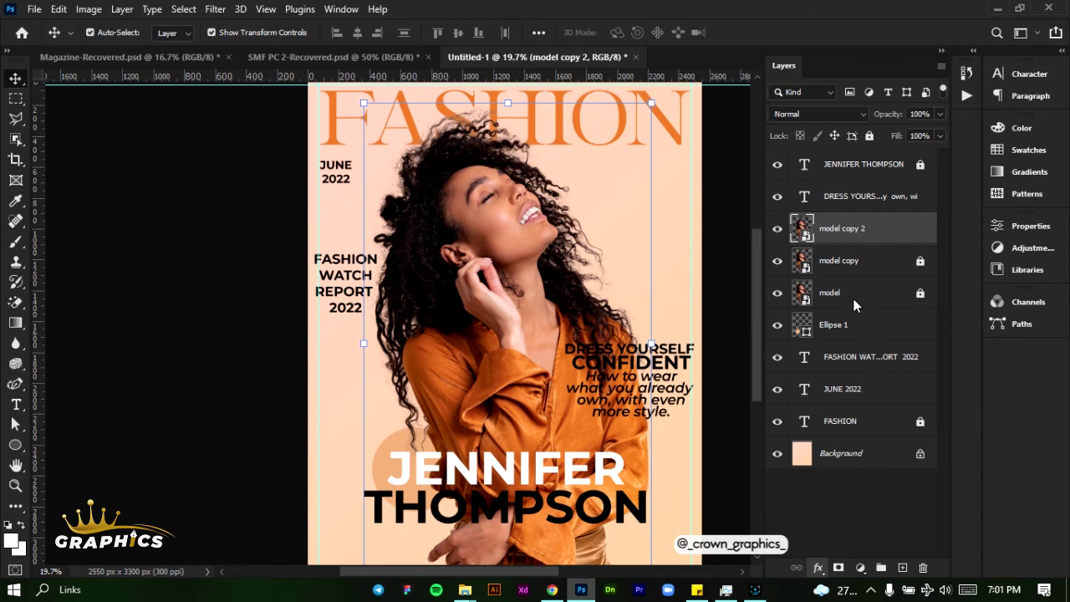
pyautogui.doubleClick(780, 293)
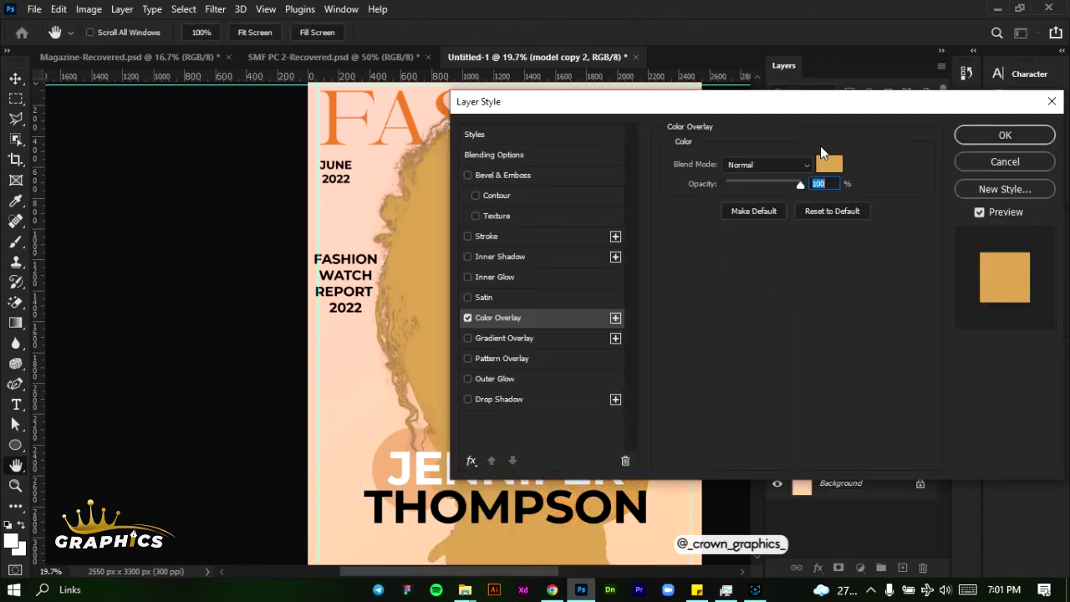
pyautogui.click(828, 164)
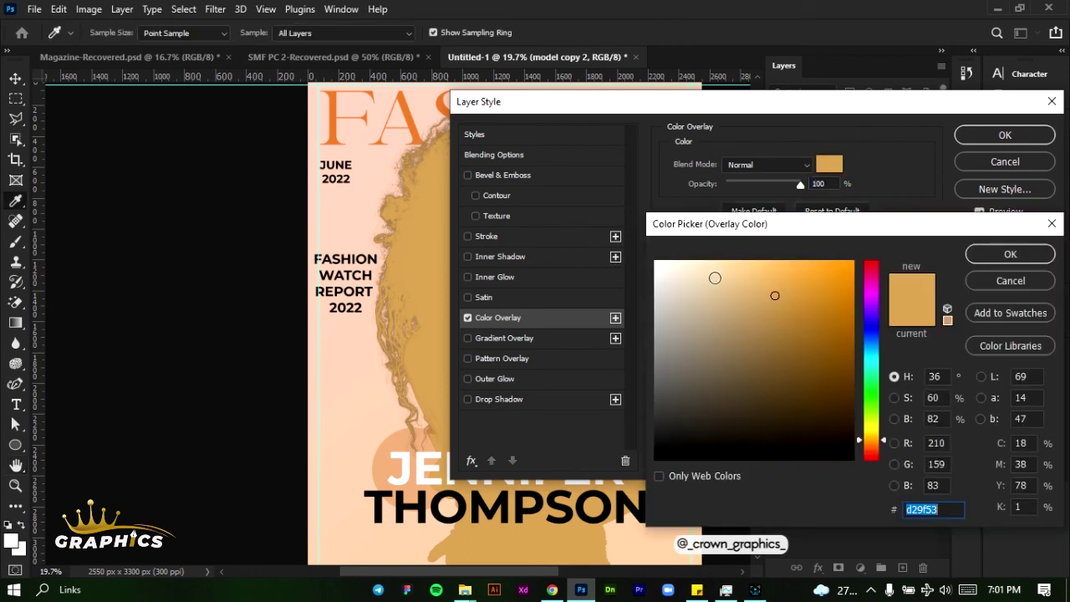
pyautogui.moveTo(711, 276); pyautogui.dragTo(656, 261)
pyautogui.click(1009, 254)
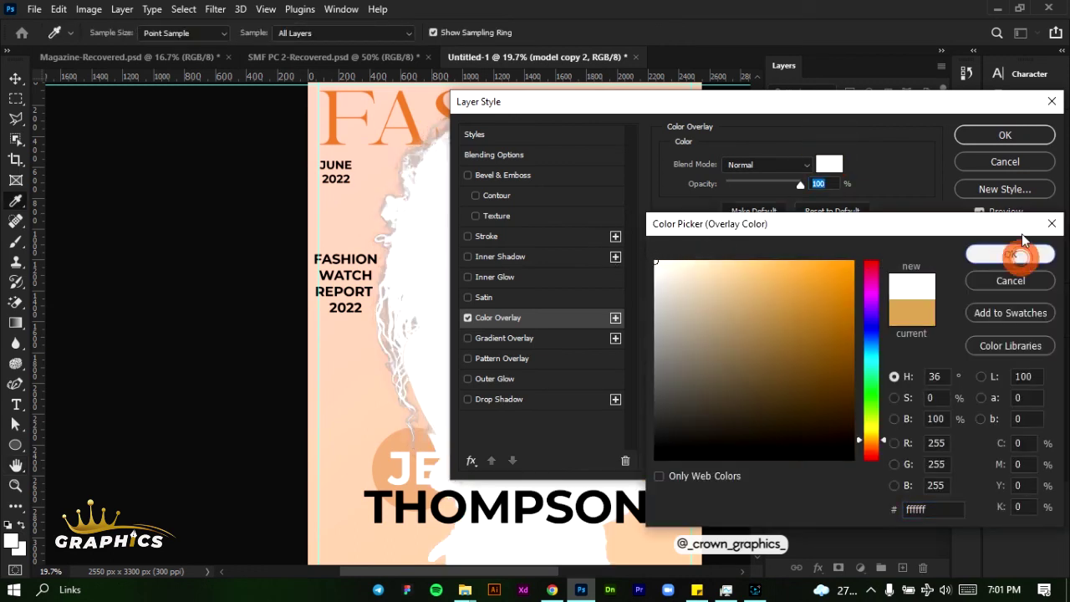
pyautogui.click(1005, 135)
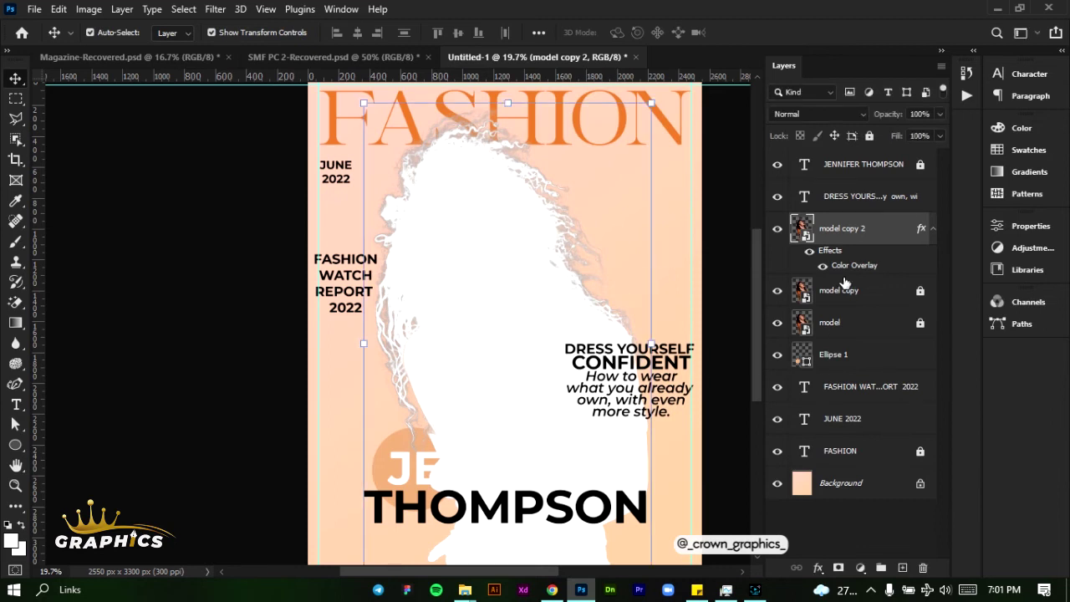
pyautogui.moveTo(852, 239); pyautogui.dragTo(835, 196)
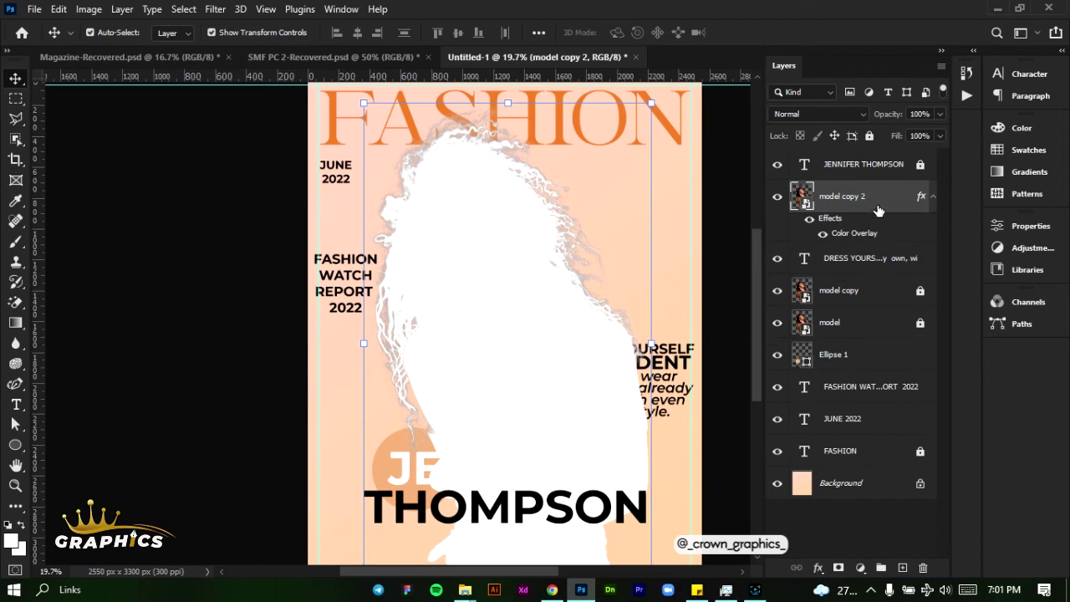
# Clip model copy 2 to the DRESS YOURSELF text layer and drag the block slightly lower.
pyautogui.rightClick(878, 210)
pyautogui.click(748, 368)
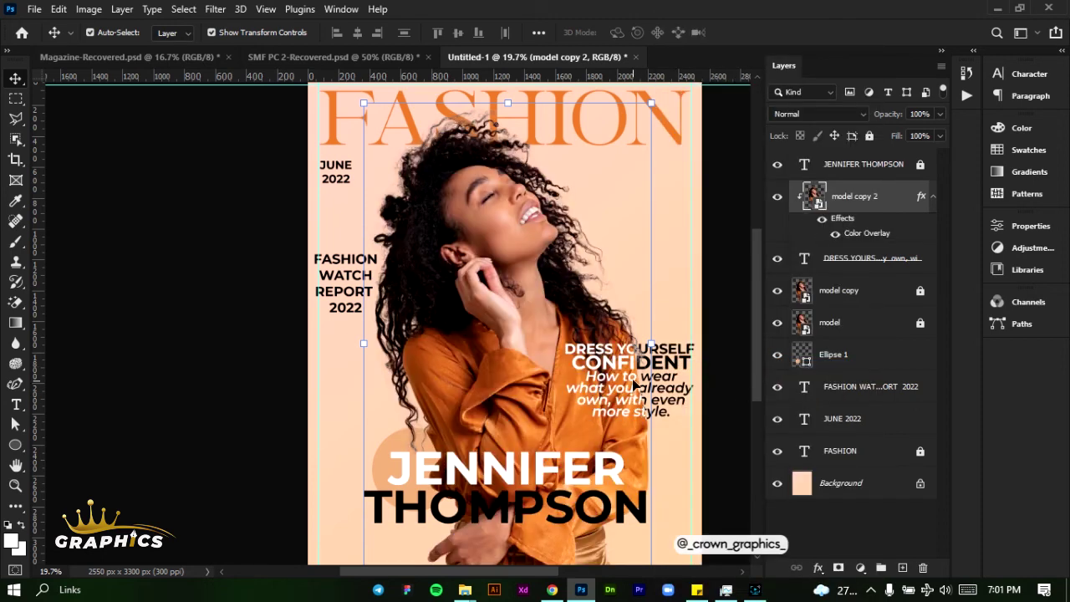
pyautogui.scroll(6, 610, 359)
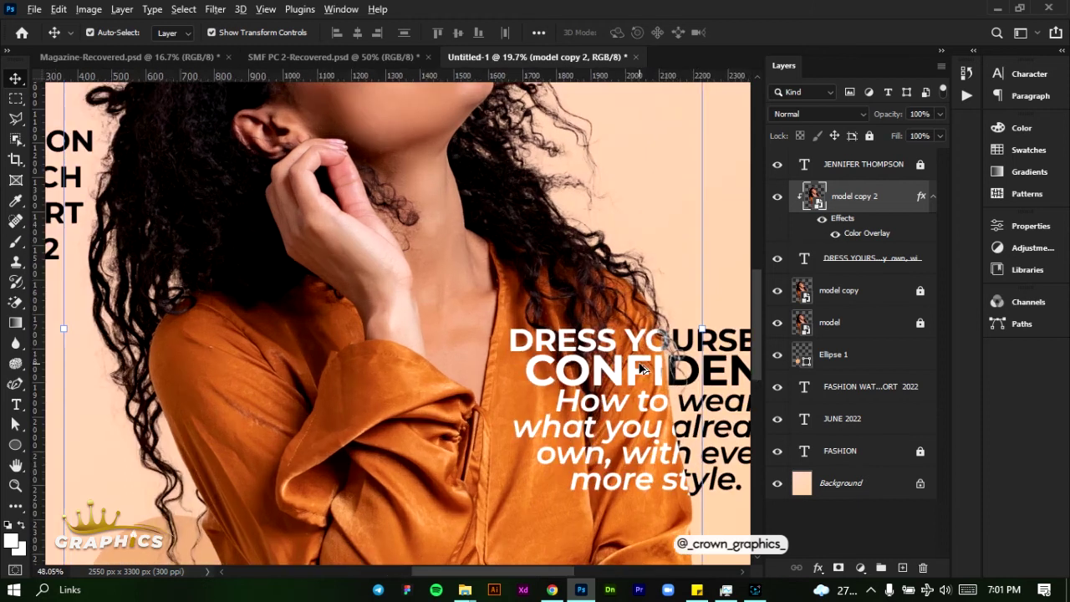
pyautogui.scroll(2, 706, 374)
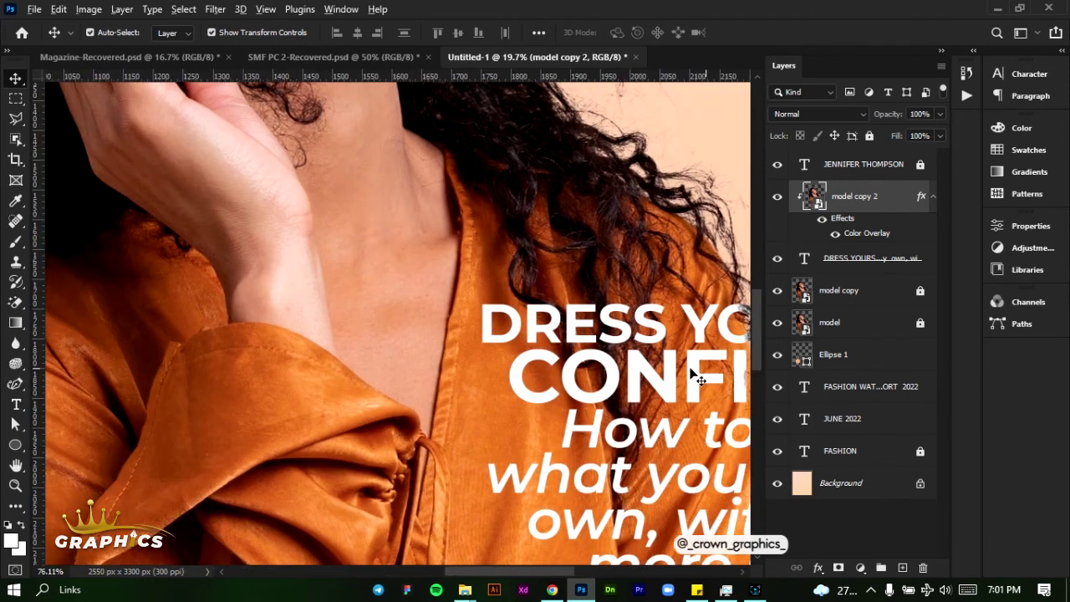
pyautogui.hscroll(3, 694, 374)
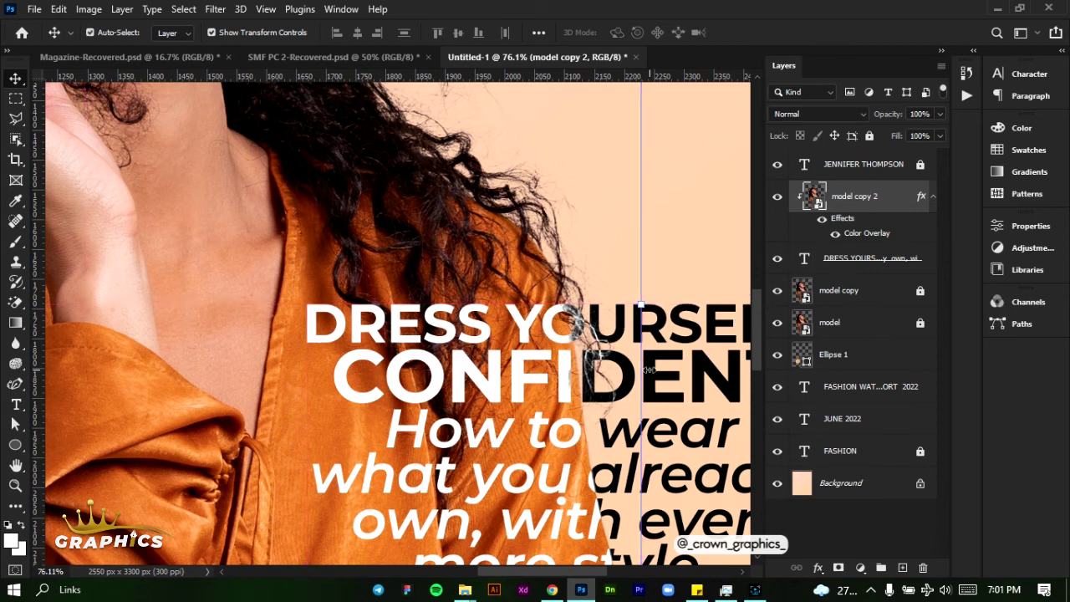
pyautogui.scroll(-2, 647, 369)
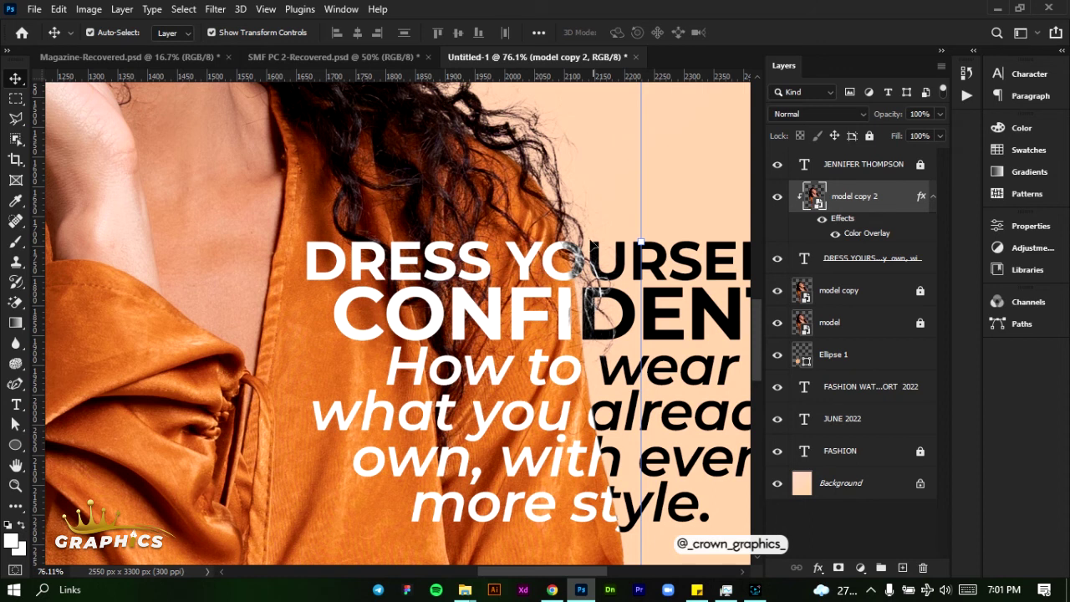
pyautogui.moveTo(732, 341); pyautogui.dragTo(728, 422)
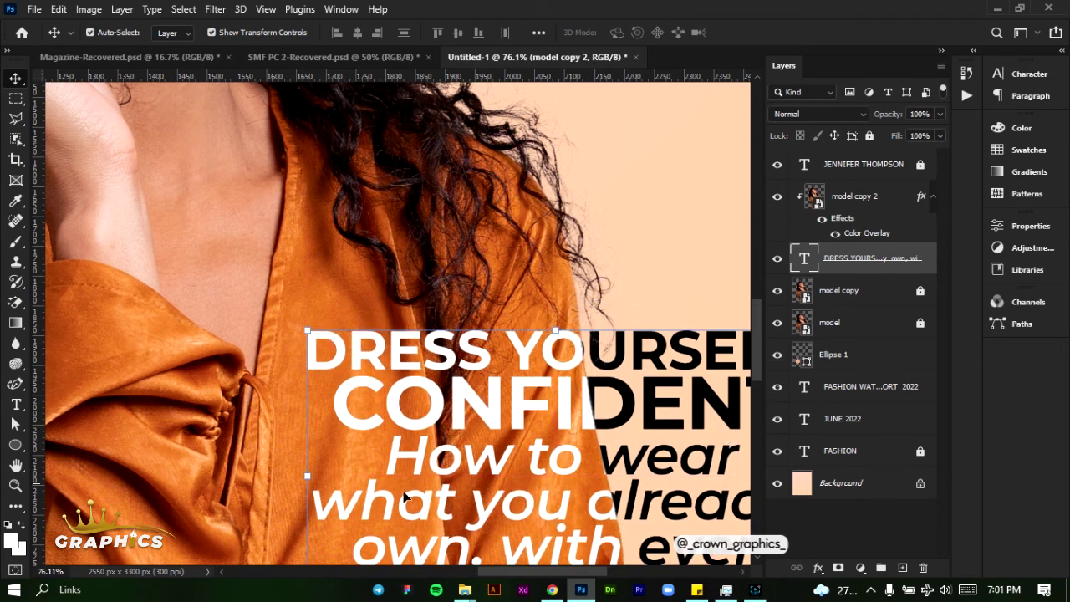
# Nudge the DRESS YOURSELF block right with Shift+Right three times, then fit the cover on screen.
pyautogui.moveTo(514, 571); pyautogui.dragTo(539, 570)
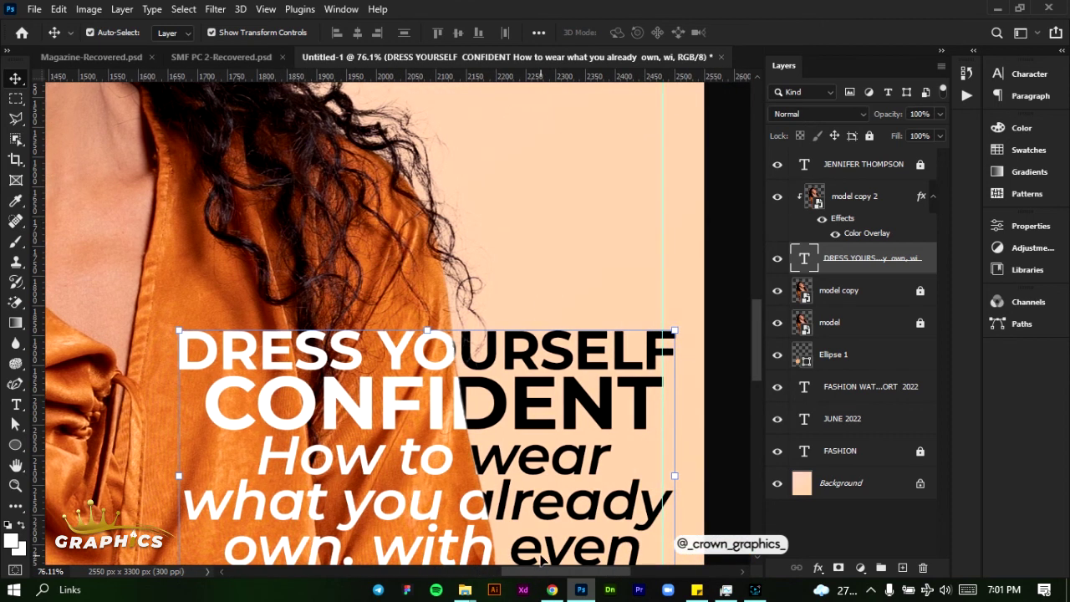
pyautogui.hotkey('shift', 'Right')
pyautogui.hotkey('shift', 'Right')
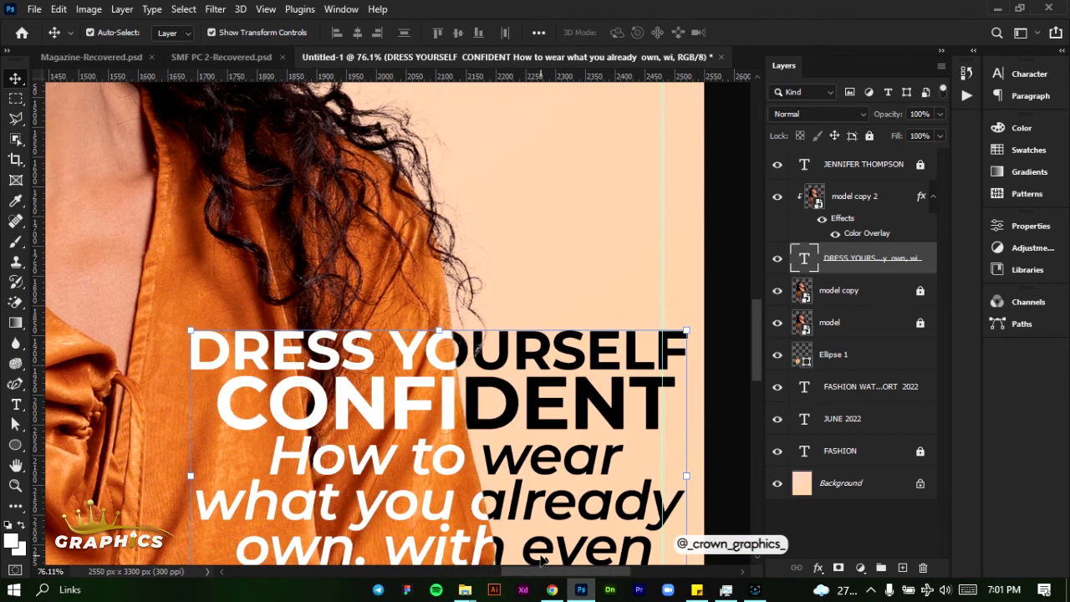
pyautogui.hotkey('shift', 'Right')
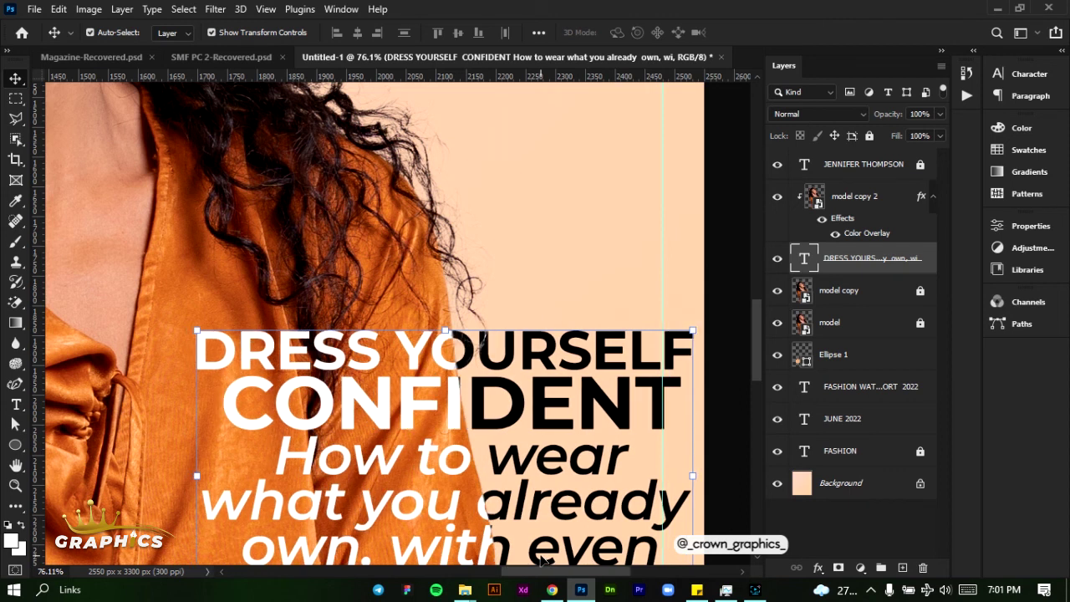
pyautogui.hotkey('shift', 'Right')
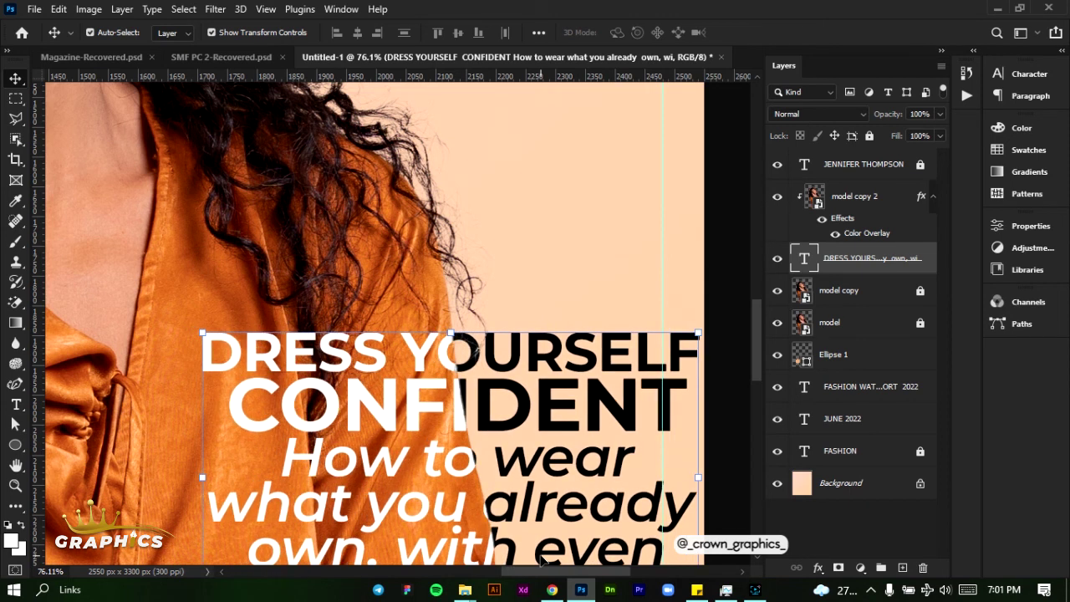
pyautogui.hotkey('shift', 'Down')
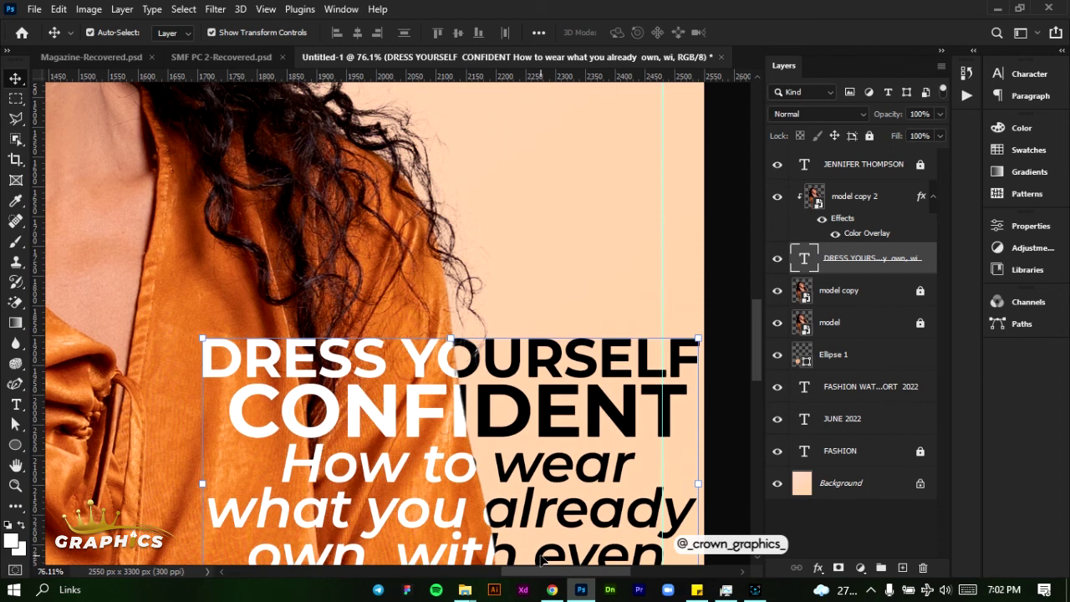
pyautogui.hotkey('shift', 'Up')
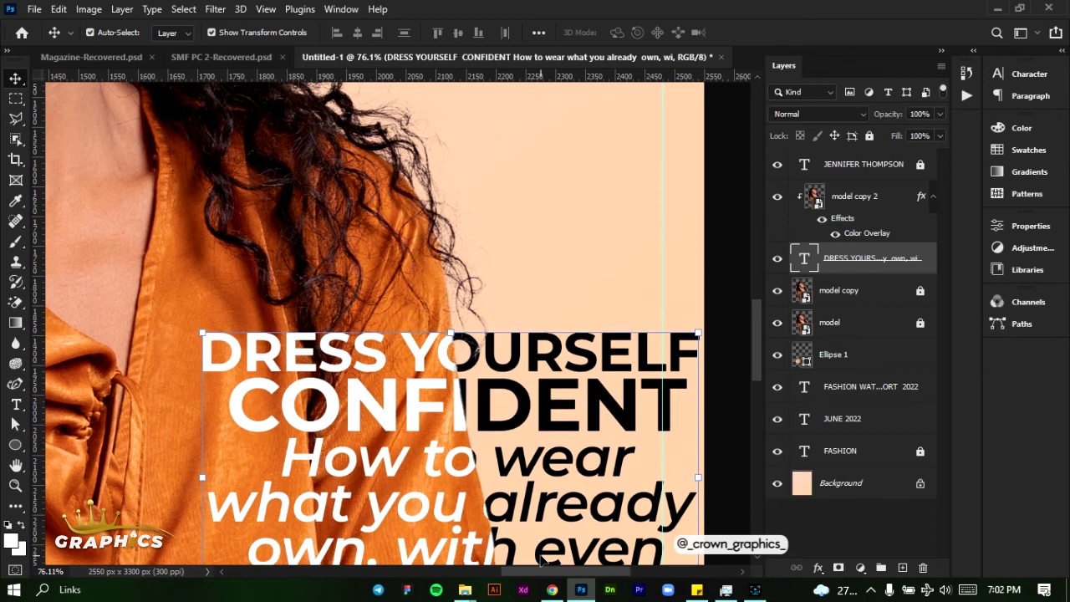
pyautogui.hotkey('ctrl', '0')
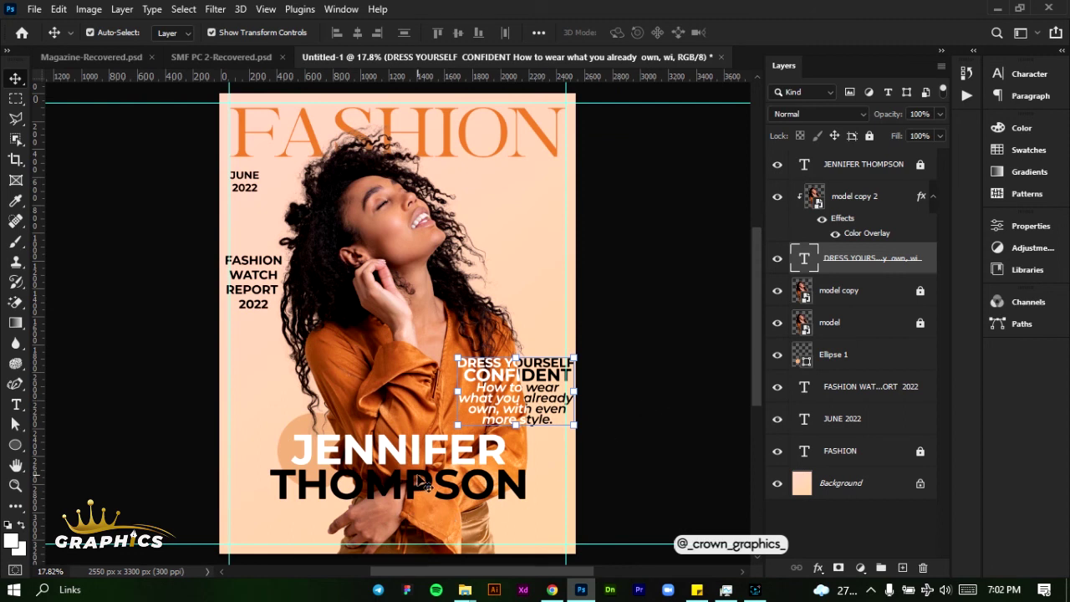
pyautogui.click(399, 500)
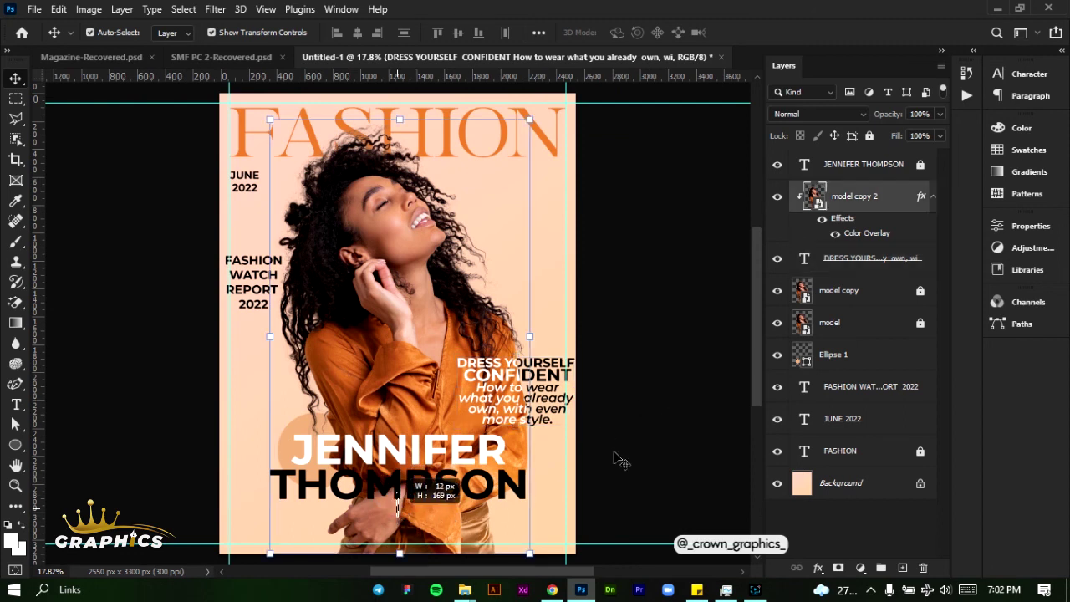
pyautogui.click(919, 165)
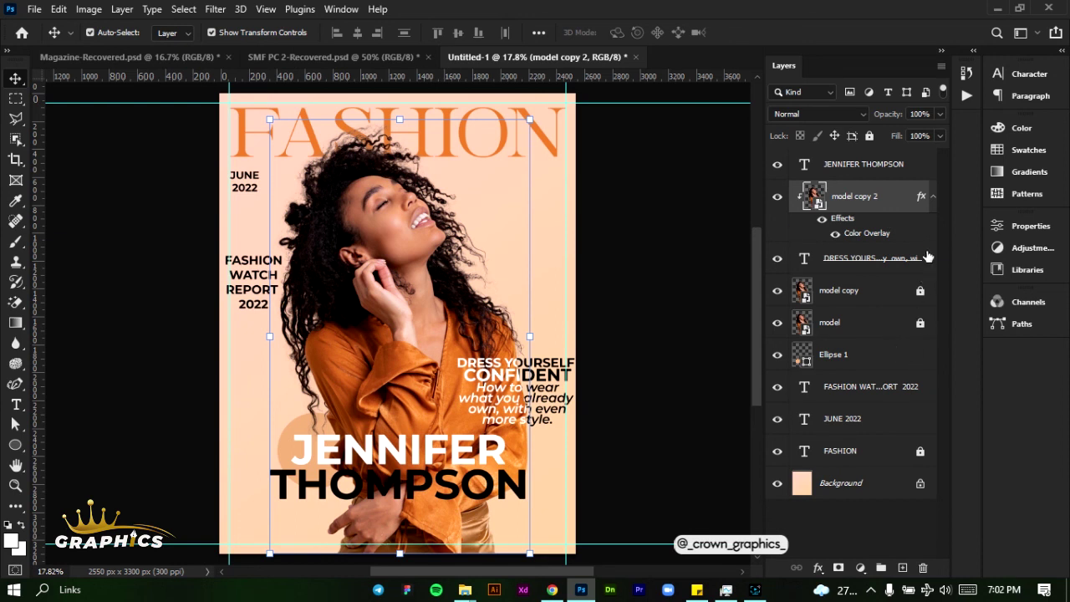
pyautogui.click(869, 135)
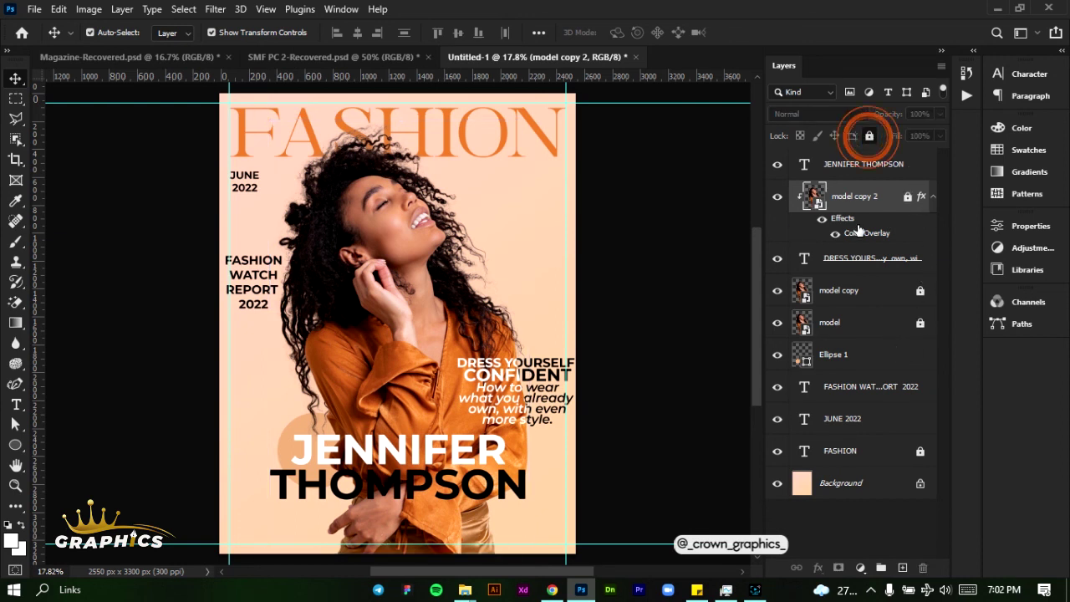
pyautogui.moveTo(429, 456); pyautogui.dragTo(429, 482)
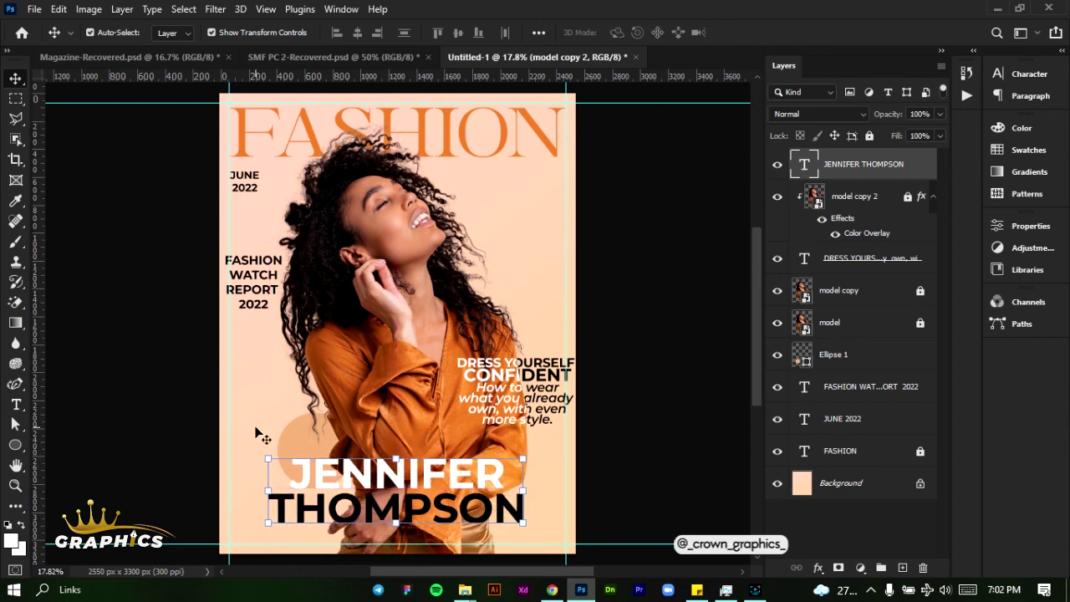
pyautogui.moveTo(308, 445); pyautogui.dragTo(307, 459)
pyautogui.click(124, 289)
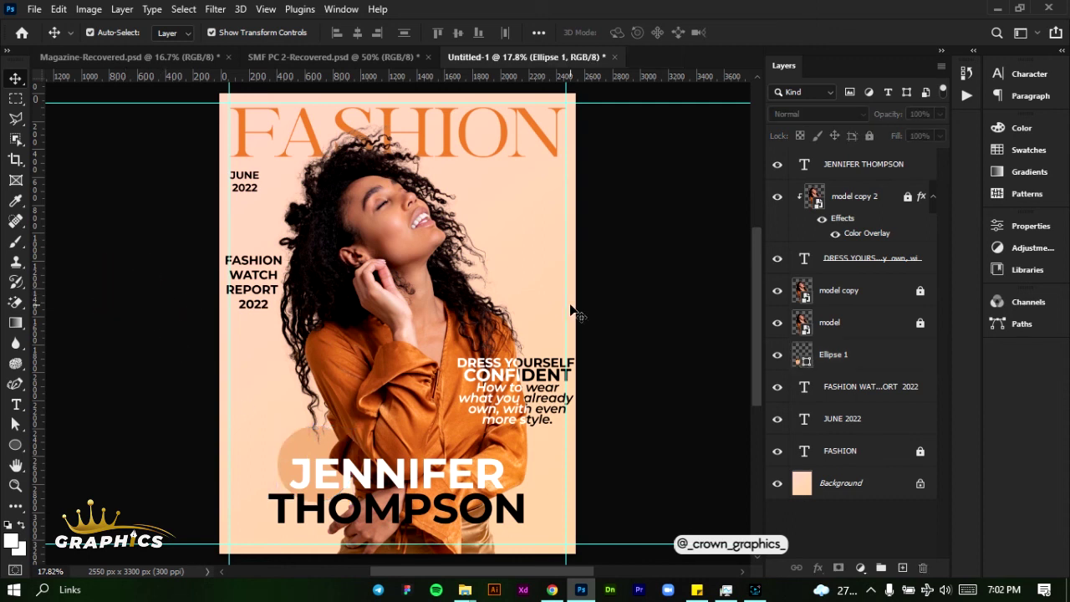